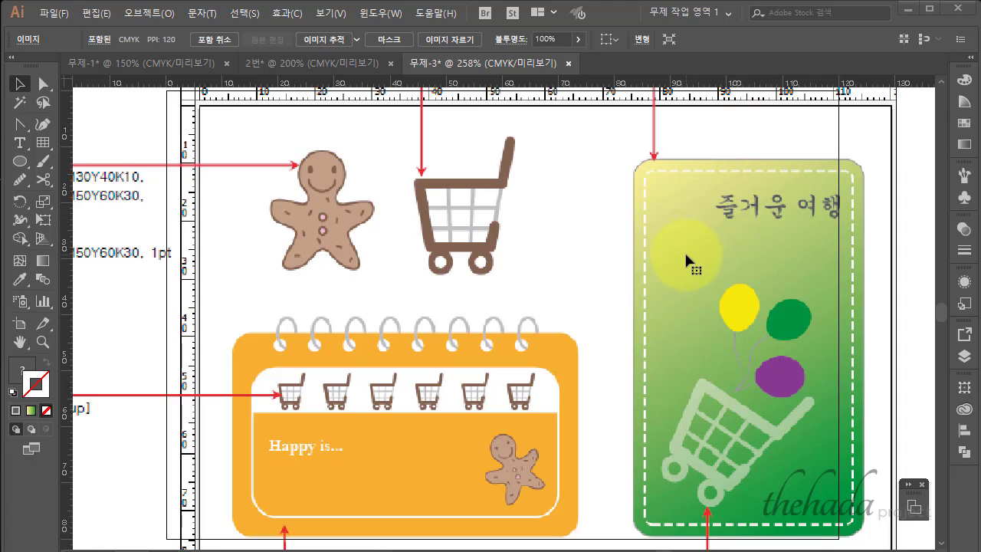
# Step: Delete the embedded reference artwork from the 무제-3 artboard
pyautogui.press('Delete')
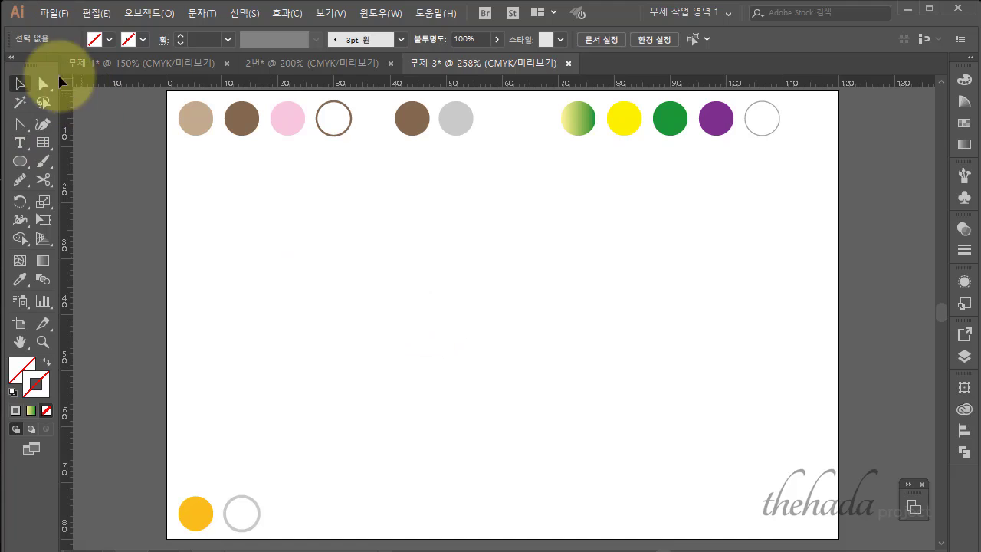
# Step: Draw a star and fill it with the beige swatch colour
pyautogui.moveTo(26, 160); pyautogui.dragTo(102, 227)
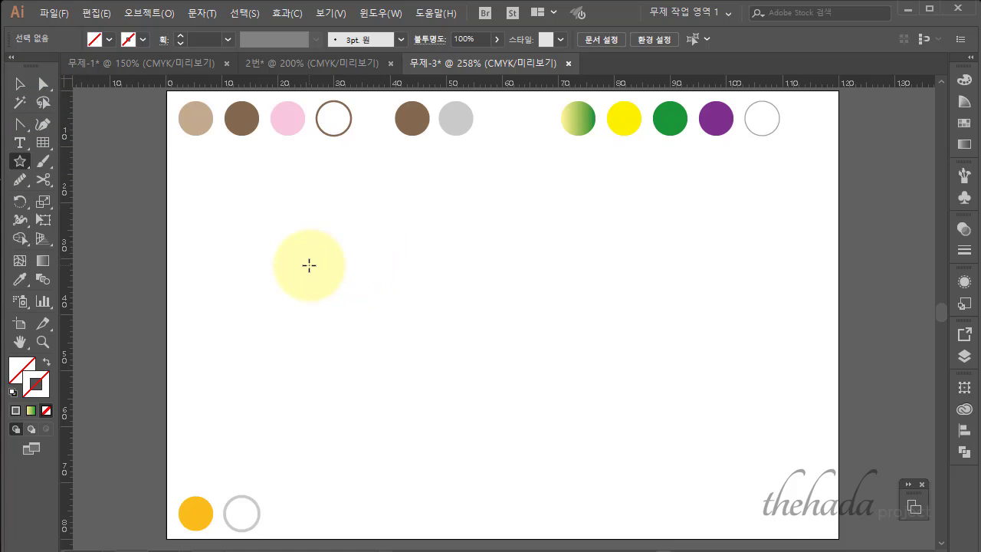
pyautogui.moveTo(259, 242); pyautogui.dragTo(300, 289)
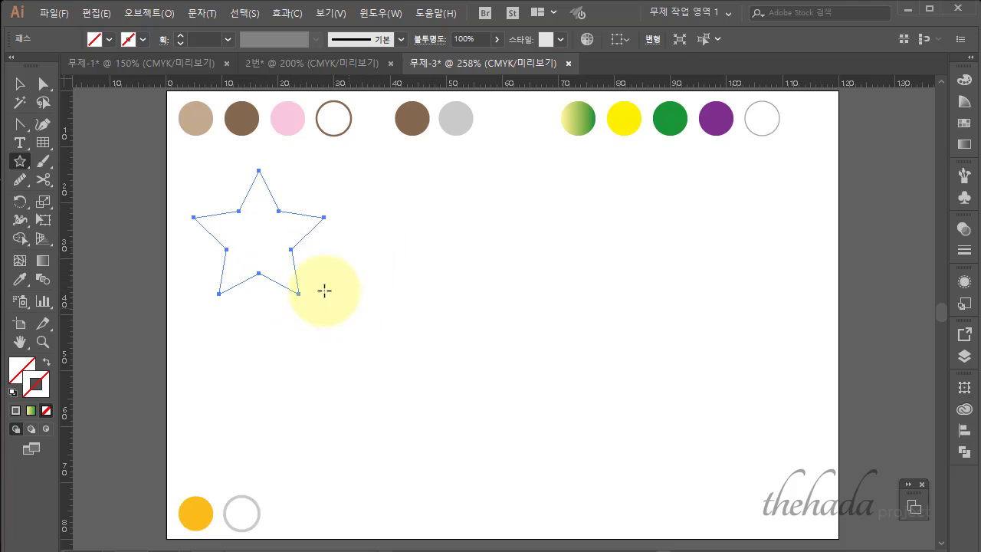
pyautogui.click(20, 279)
pyautogui.click(193, 121)
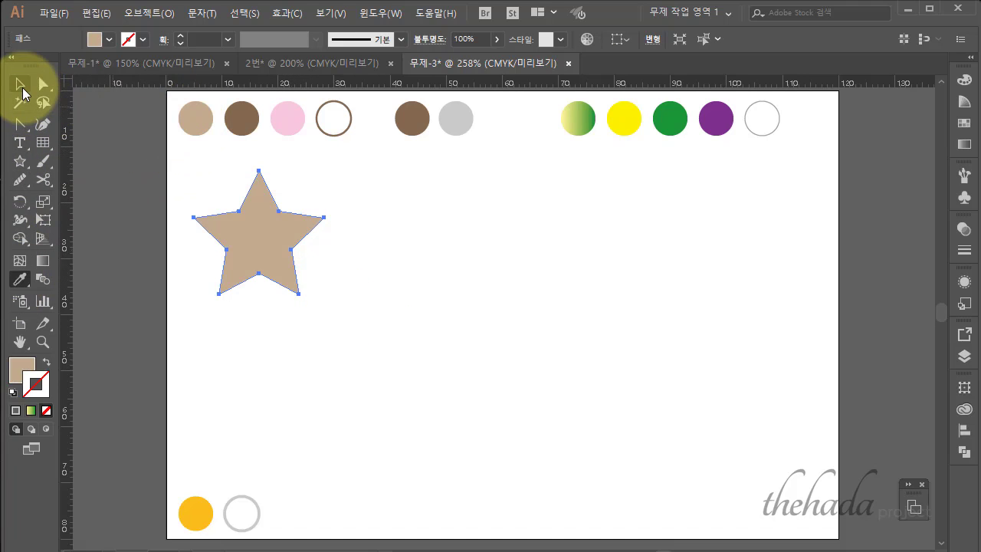
pyautogui.click(20, 86)
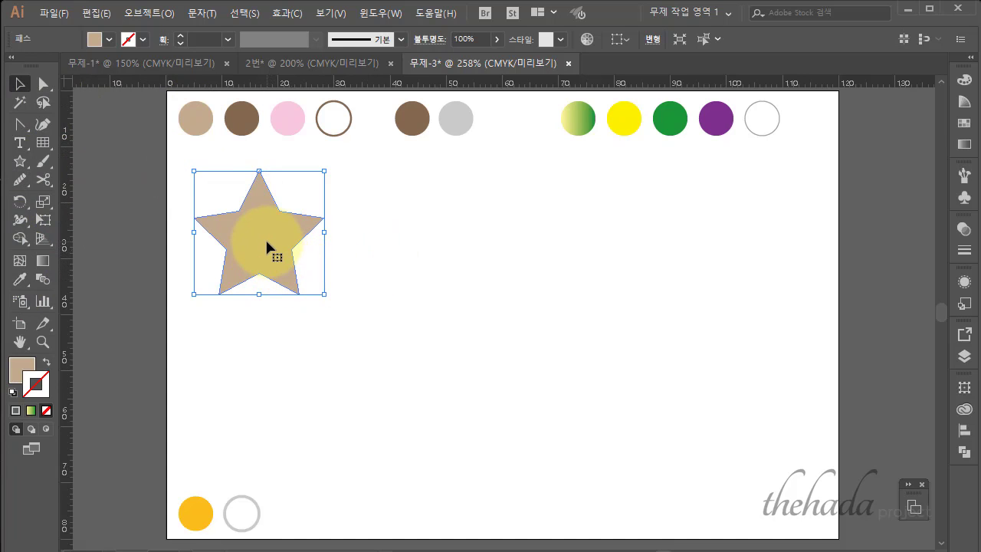
pyautogui.moveTo(268, 246); pyautogui.dragTo(278, 257)
pyautogui.click(329, 265)
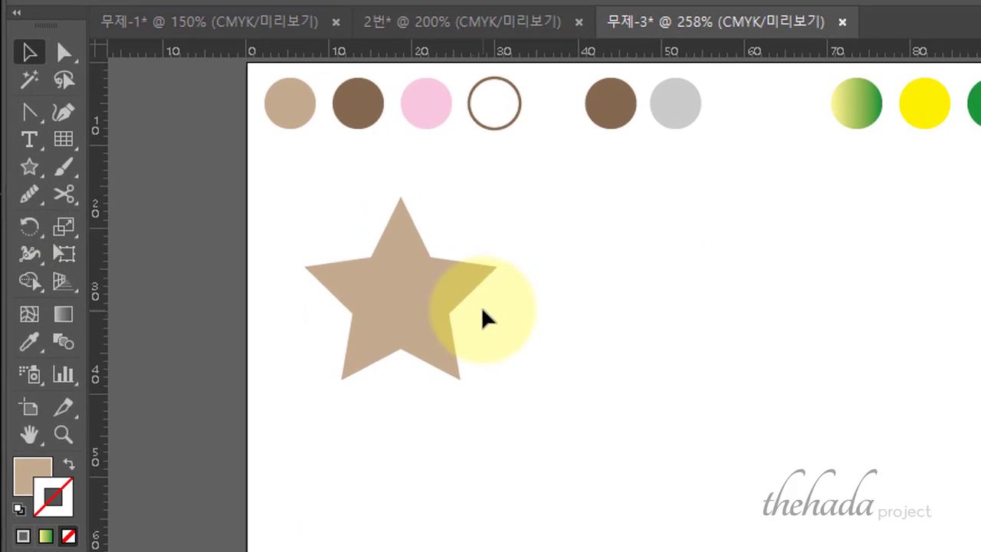
pyautogui.click(486, 318)
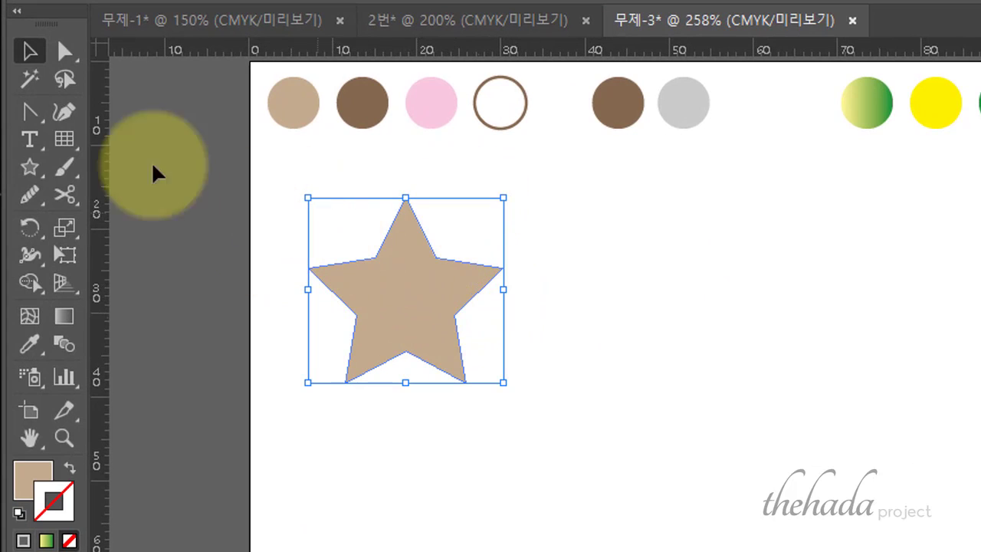
# Step: Round the star's points into smooth curves for the gingerbread body, then move it lower
pyautogui.click(29, 115)
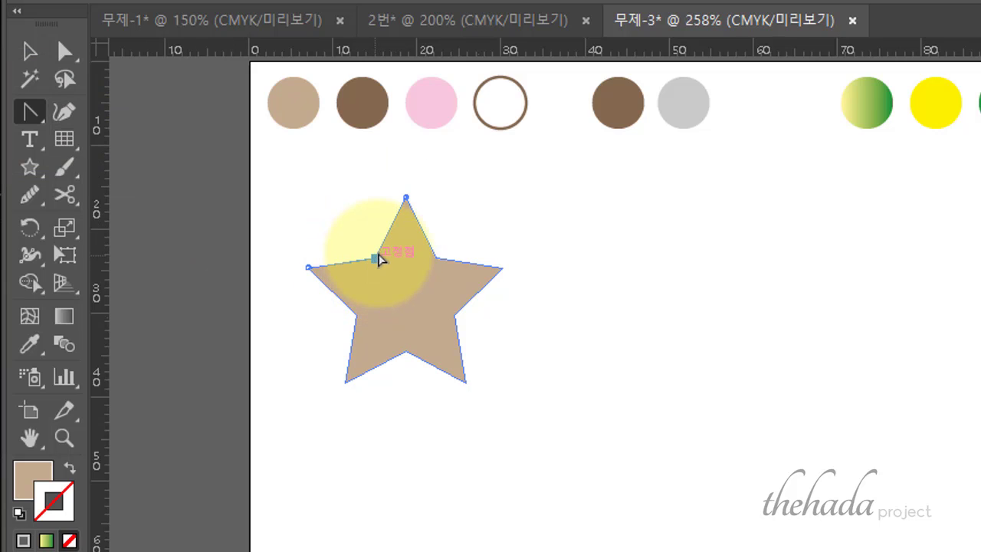
pyautogui.moveTo(378, 258); pyautogui.dragTo(389, 246)
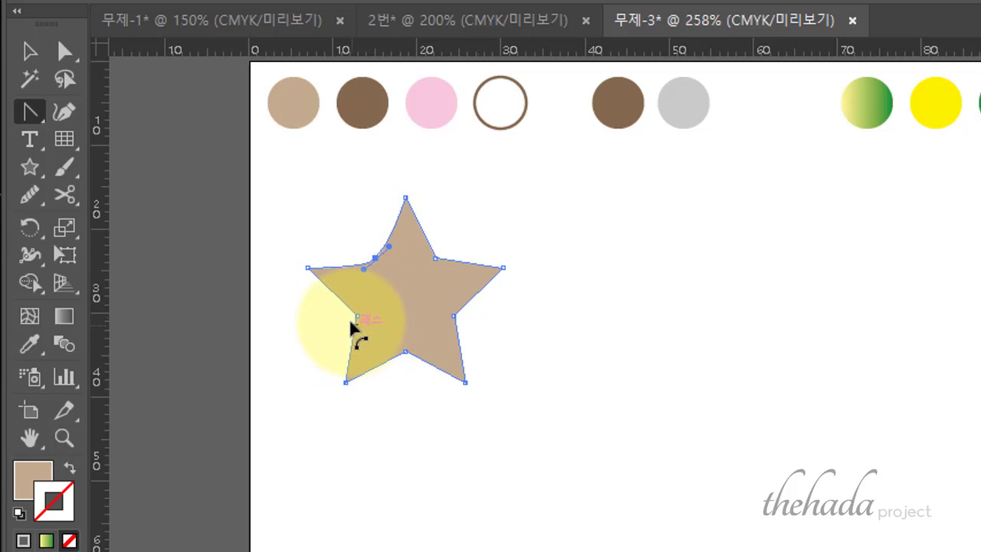
pyautogui.moveTo(359, 322); pyautogui.dragTo(308, 230)
pyautogui.moveTo(343, 385); pyautogui.dragTo(322, 368)
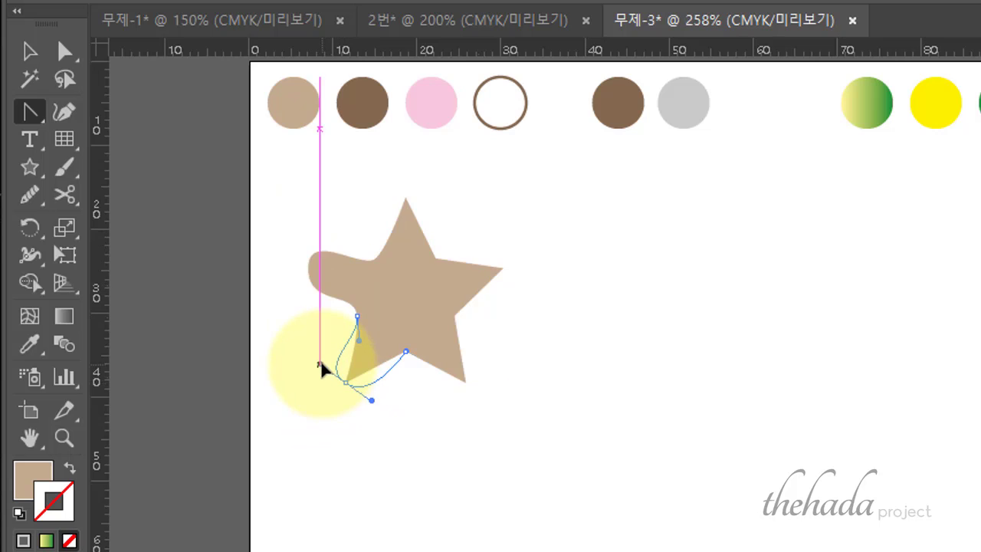
pyautogui.moveTo(405, 352); pyautogui.dragTo(422, 357)
pyautogui.moveTo(465, 381)
pyautogui.mouseDown()
pyautogui.moveTo(449, 187)
pyautogui.moveTo(455, 201)
pyautogui.mouseUp()
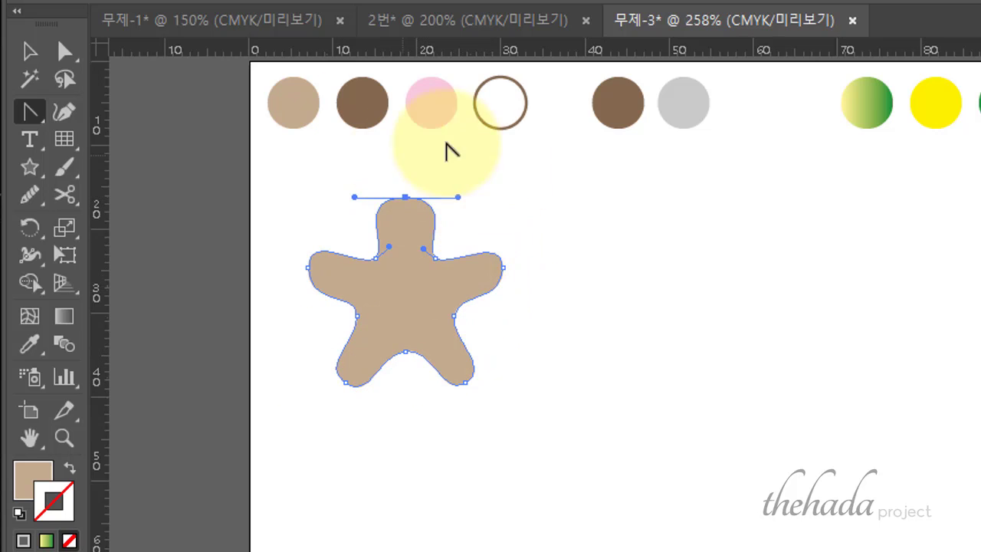
pyautogui.click(29, 50)
pyautogui.moveTo(432, 298); pyautogui.dragTo(431, 343)
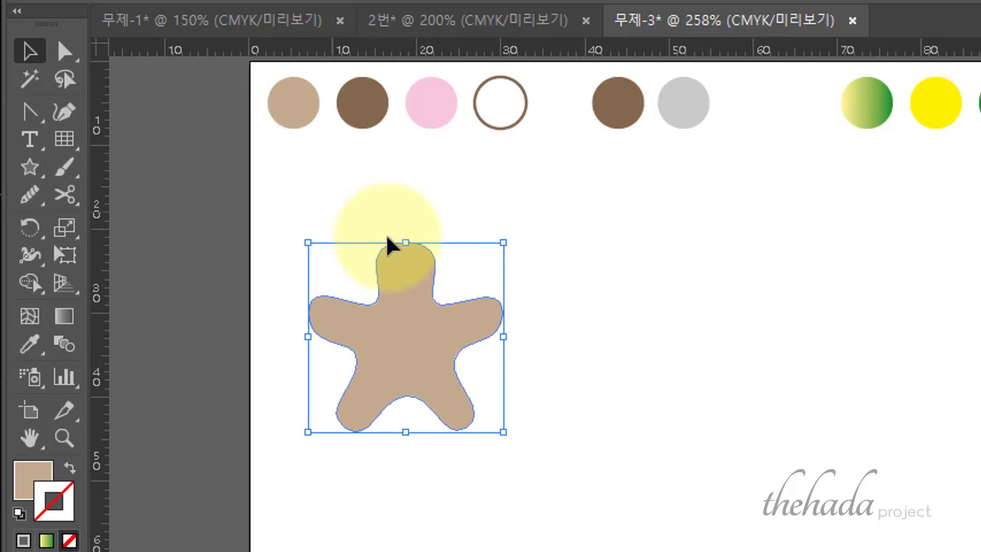
pyautogui.click(146, 158)
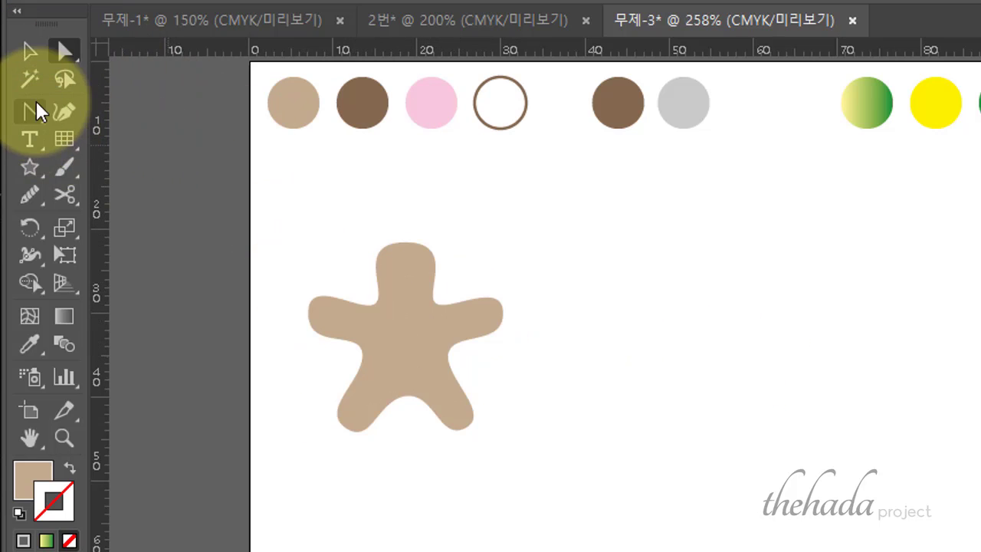
# Step: Draw a circle and place it on top of the body as the head
pyautogui.moveTo(29, 111)
pyautogui.mouseDown()
pyautogui.moveTo(58, 196)
pyautogui.moveTo(35, 177)
pyautogui.moveTo(138, 221)
pyautogui.mouseUp()
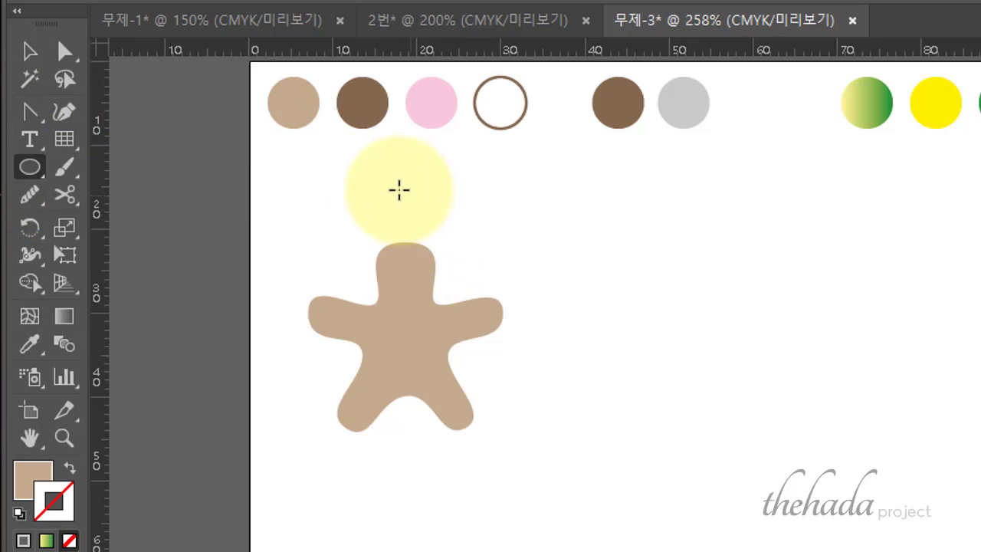
pyautogui.moveTo(320, 141); pyautogui.dragTo(406, 228)
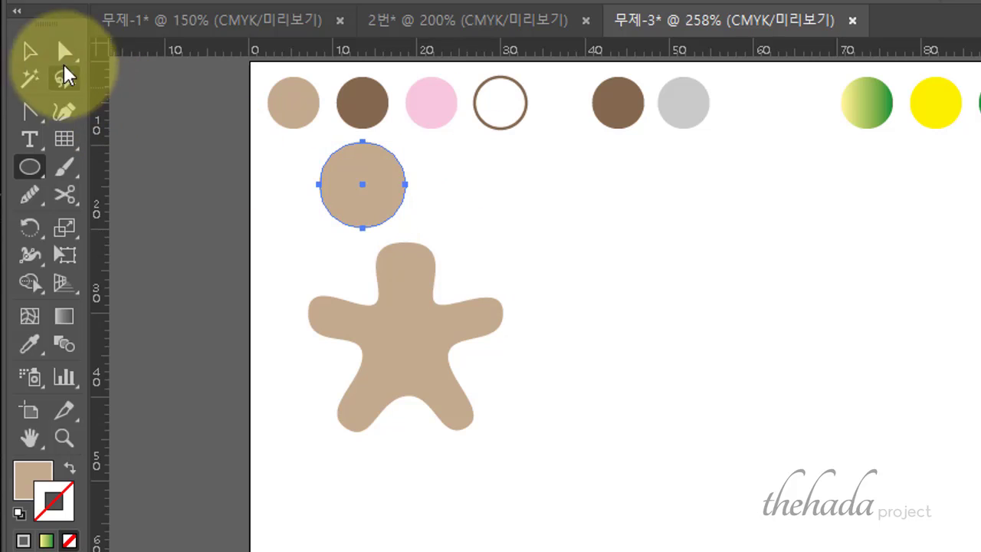
pyautogui.click(29, 50)
pyautogui.moveTo(354, 191)
pyautogui.mouseDown()
pyautogui.moveTo(393, 234)
pyautogui.moveTo(420, 231)
pyautogui.moveTo(414, 238)
pyautogui.mouseUp()
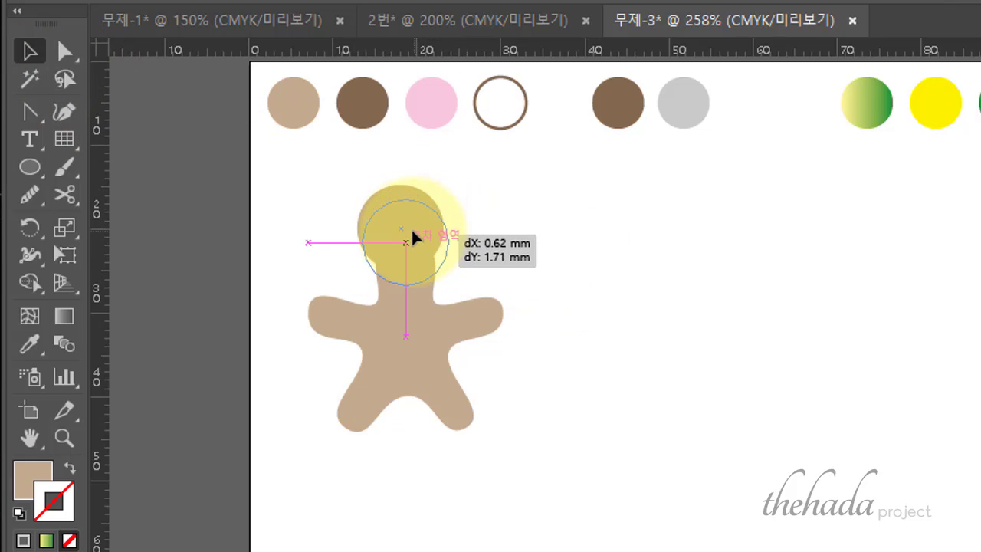
pyautogui.moveTo(631, 258); pyautogui.dragTo(460, 258)
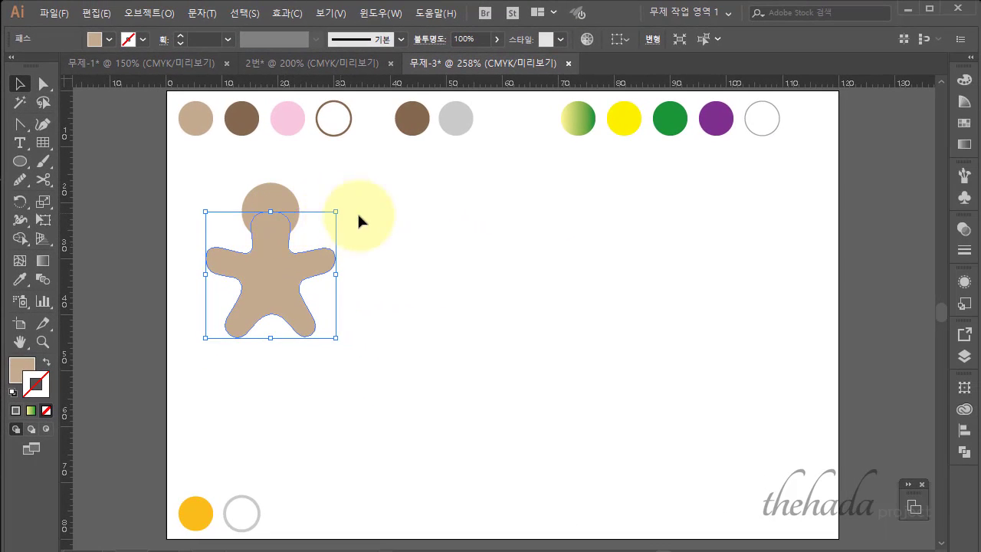
pyautogui.click(522, 244)
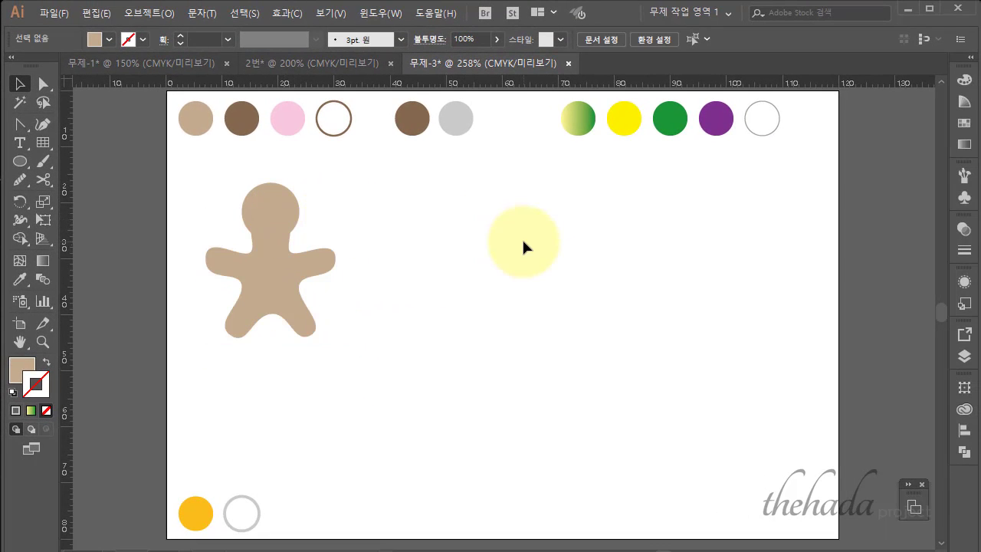
# Step: Scale the head circle to 11.21 mm and select the head and body together
pyautogui.click(269, 208)
pyautogui.moveTo(298, 184); pyautogui.dragTo(303, 179)
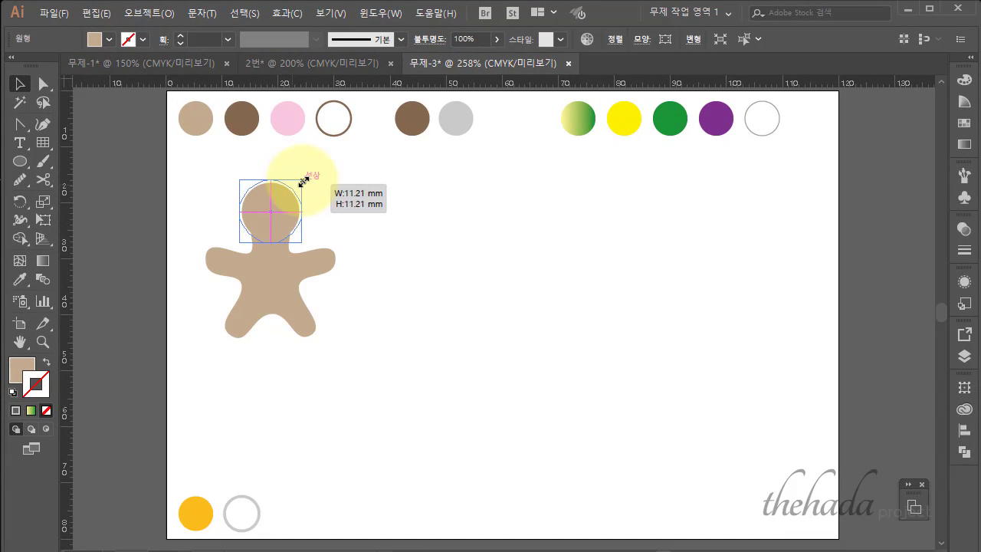
pyautogui.click(346, 185)
pyautogui.click(288, 201)
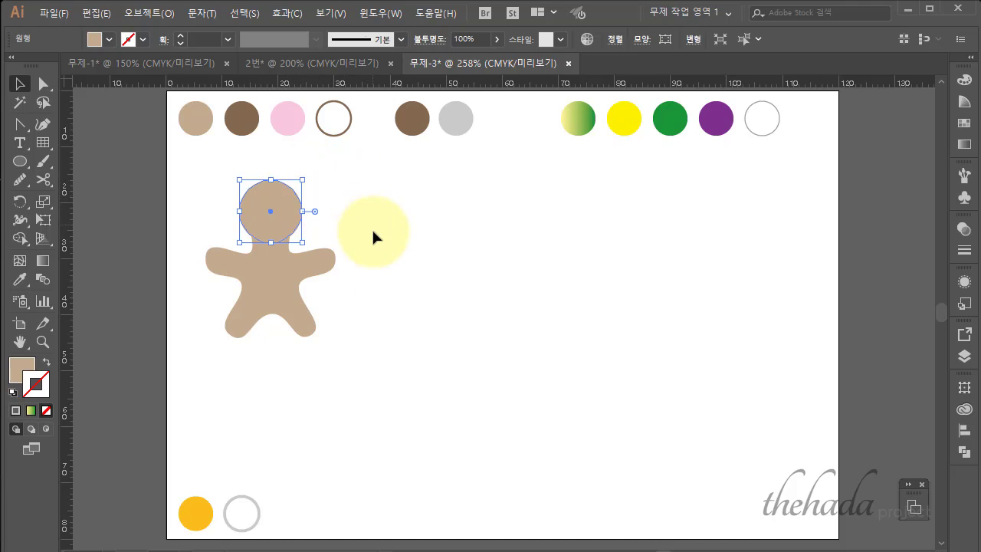
pyautogui.moveTo(383, 307); pyautogui.dragTo(246, 211)
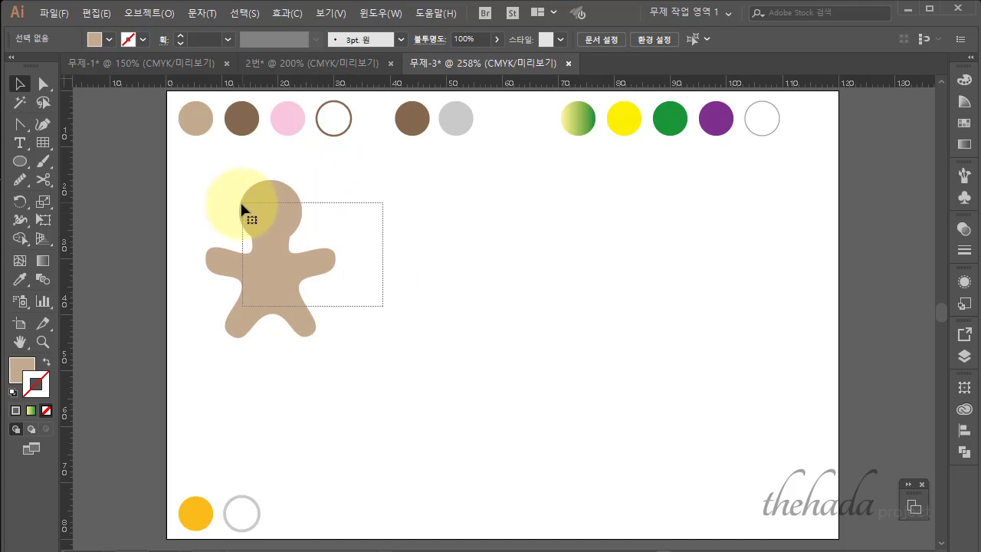
# Step: Unite the head and body into one shape with Pathfinder
pyautogui.click(963, 451)
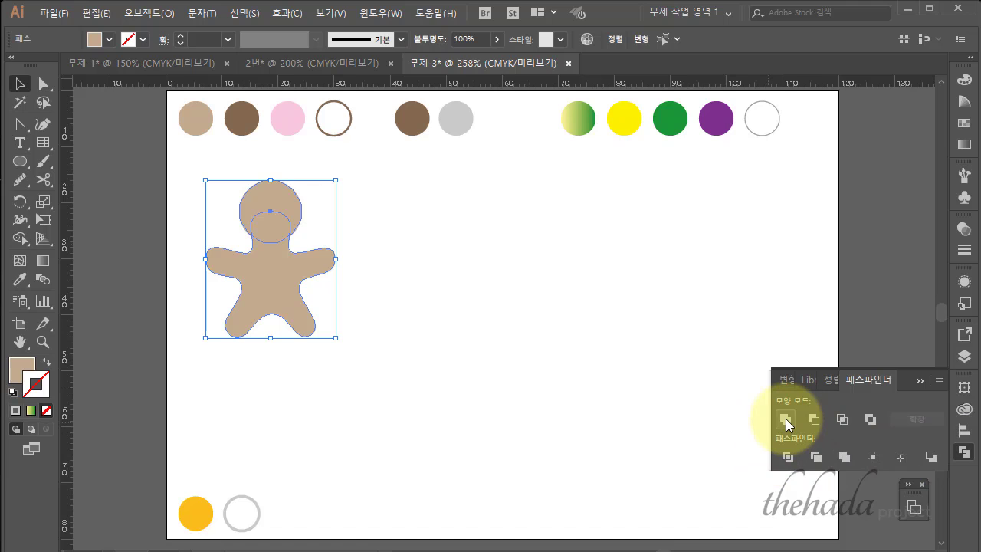
pyautogui.click(785, 418)
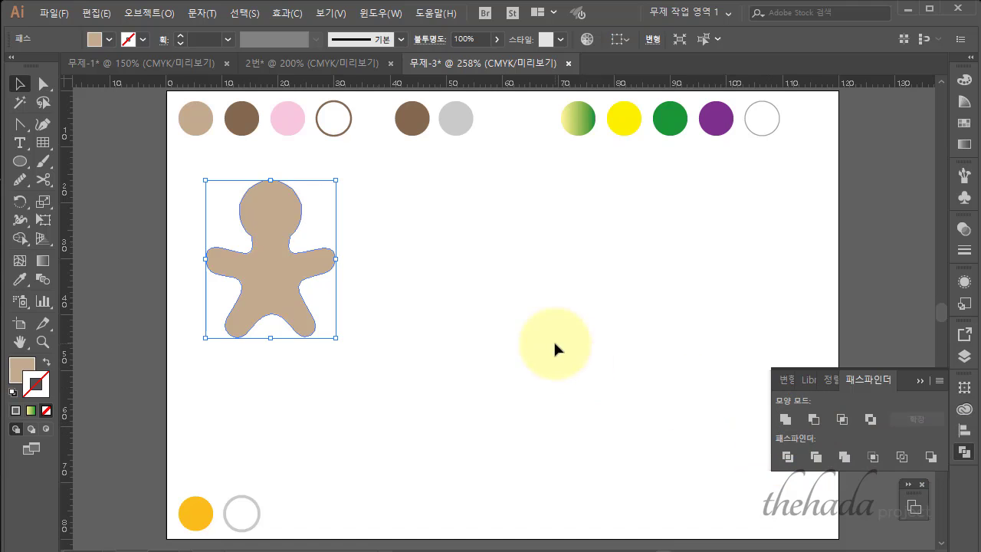
pyautogui.click(426, 294)
pyautogui.click(265, 257)
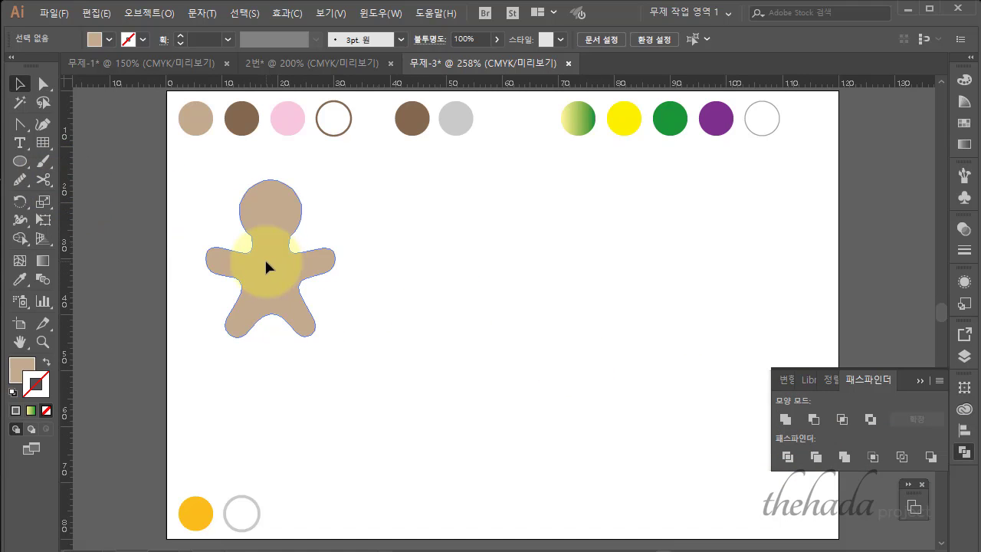
# Step: Smooth the neck outline of the merged shape with the Pencil tool
pyautogui.click(23, 180)
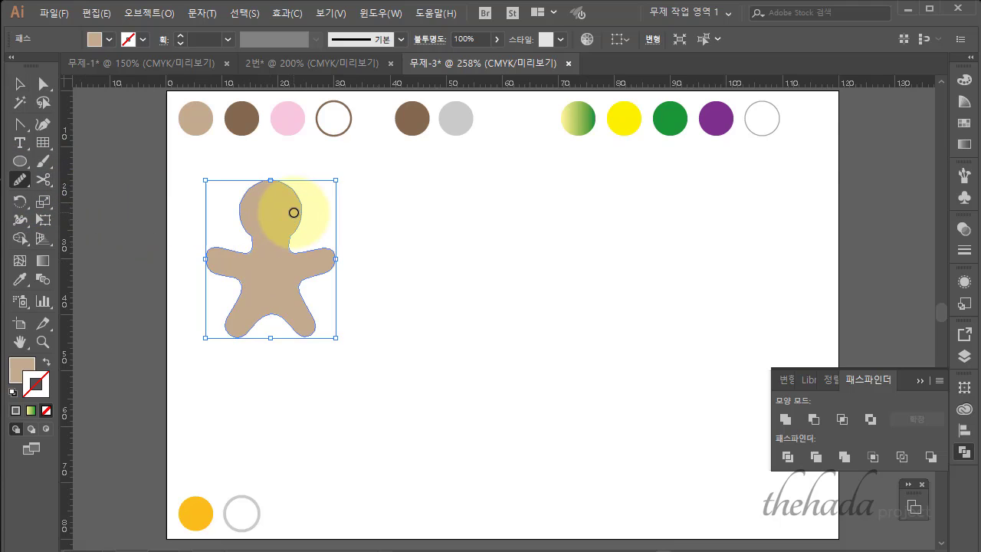
pyautogui.hotkey('ctrl', '+')
pyautogui.hotkey('ctrl', '+')
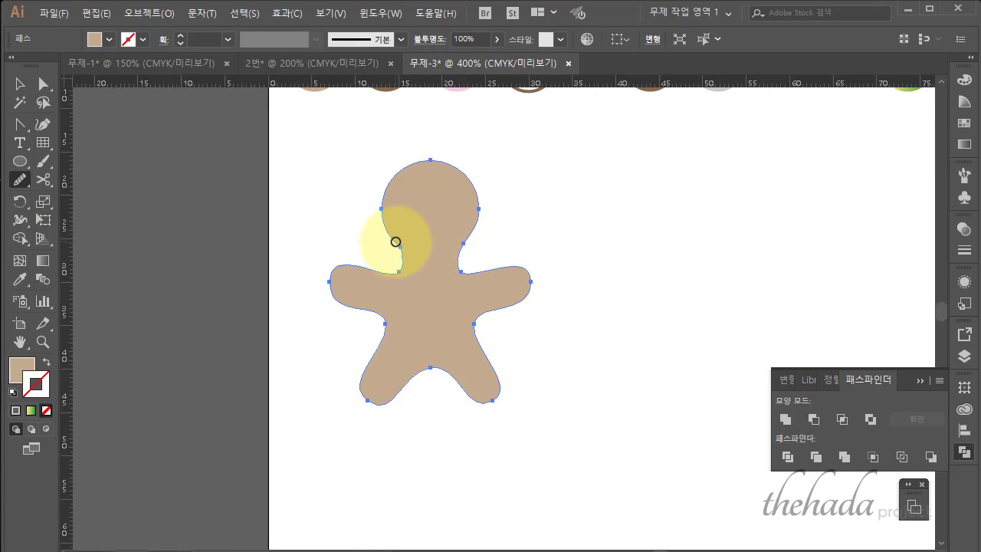
pyautogui.moveTo(402, 265)
pyautogui.mouseDown()
pyautogui.moveTo(403, 251)
pyautogui.moveTo(399, 268)
pyautogui.mouseUp()
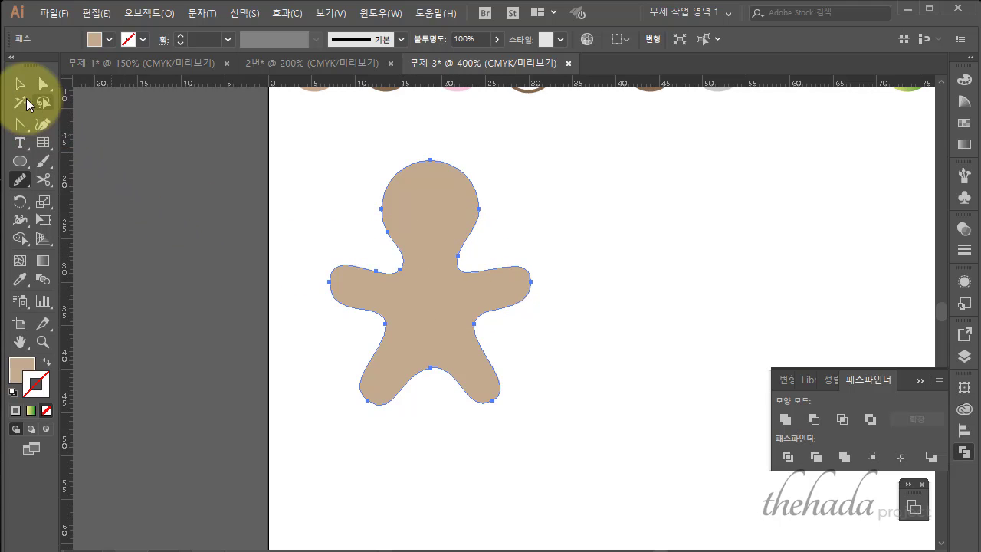
pyautogui.click(20, 83)
pyautogui.click(238, 217)
pyautogui.click(449, 287)
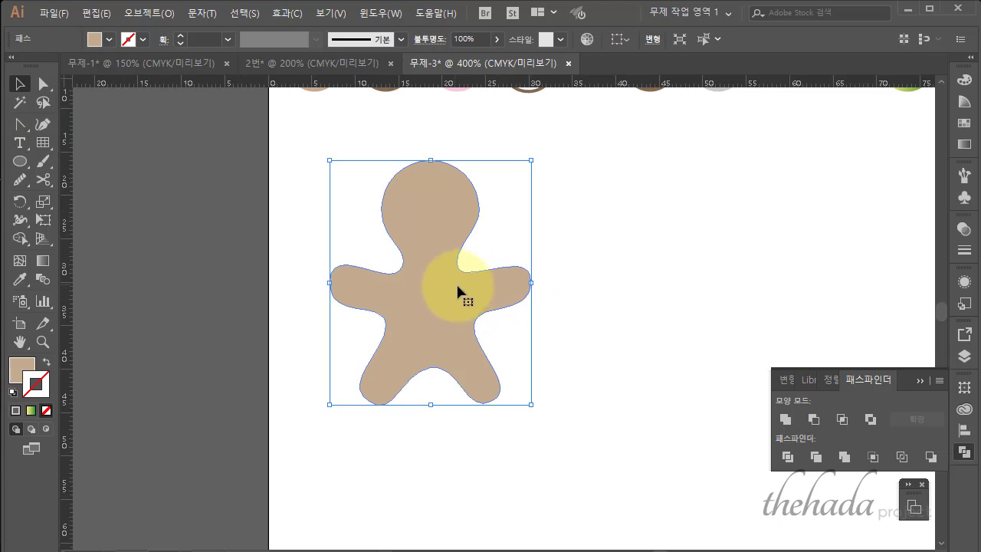
# Step: Set the gingerbread shape's stroke colour to C40 M50 Y60 K0
pyautogui.scroll(3, 318, 258)
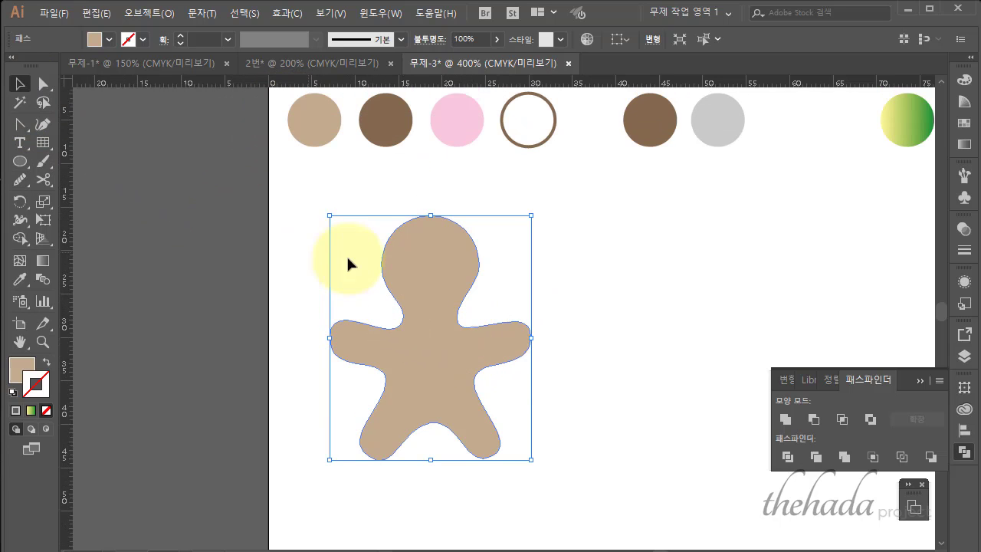
pyautogui.doubleClick(47, 378)
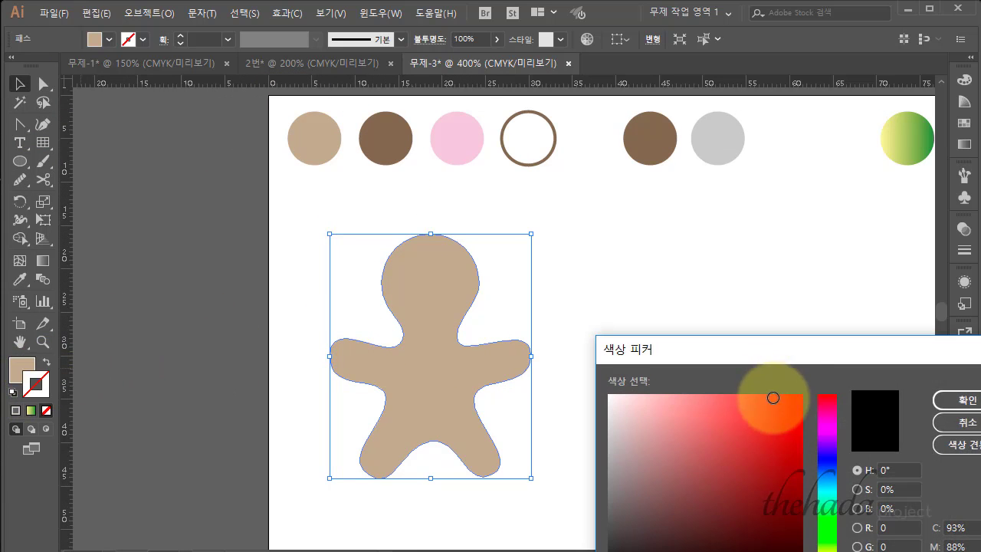
pyautogui.moveTo(770, 350); pyautogui.dragTo(738, 248)
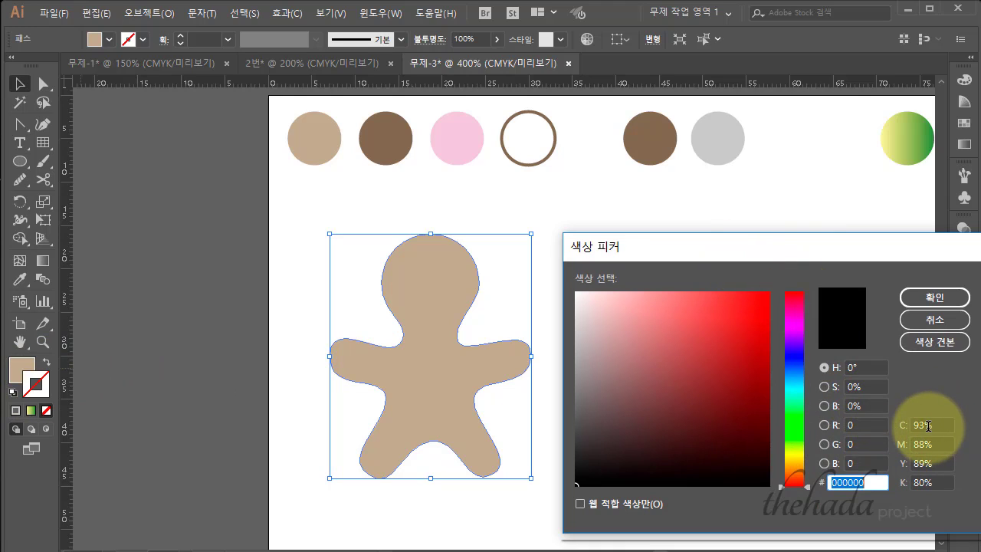
pyautogui.click(919, 424)
pyautogui.write('40')
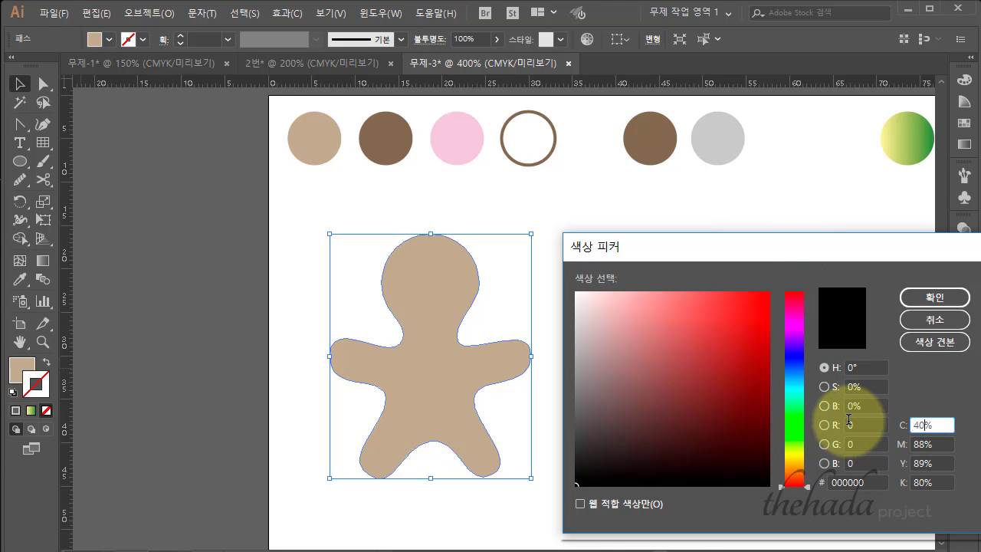
pyautogui.press('Tab')
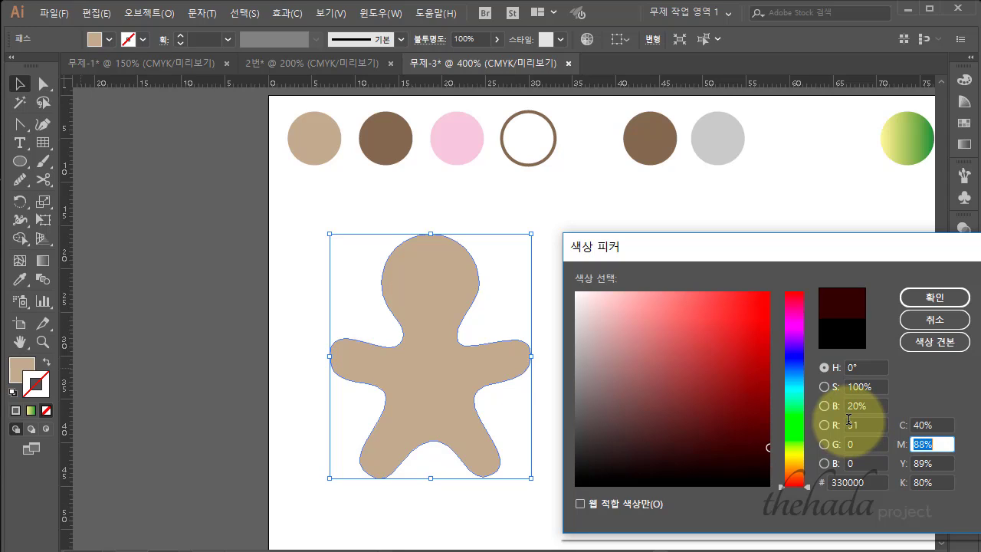
pyautogui.write('50')
pyautogui.press('Tab')
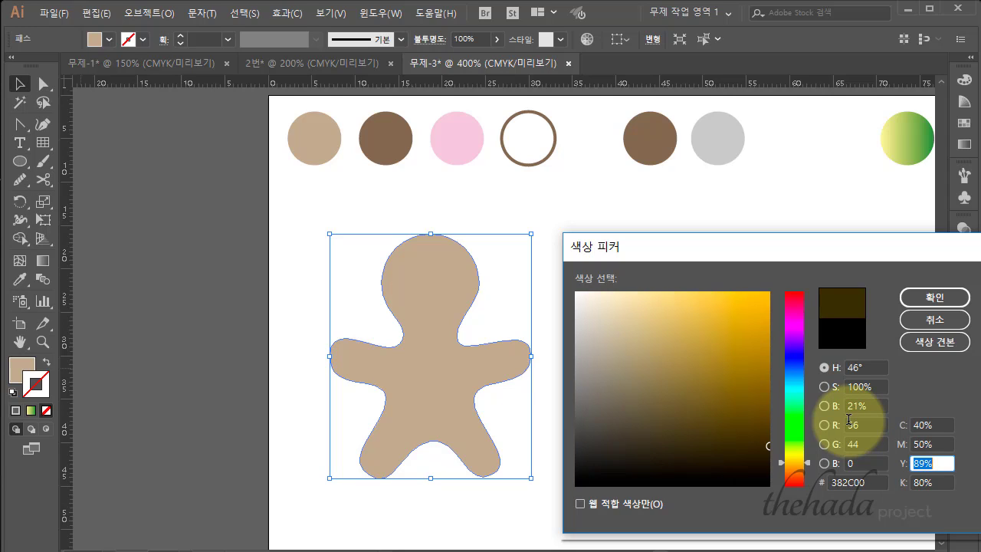
pyautogui.write('60')
pyautogui.press('Tab')
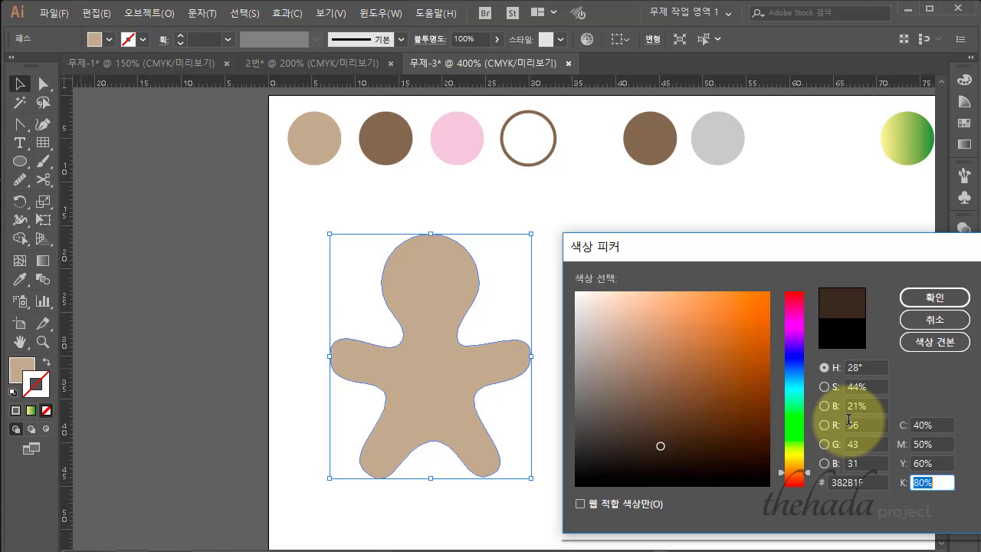
pyautogui.write('30')
pyautogui.press('Return')
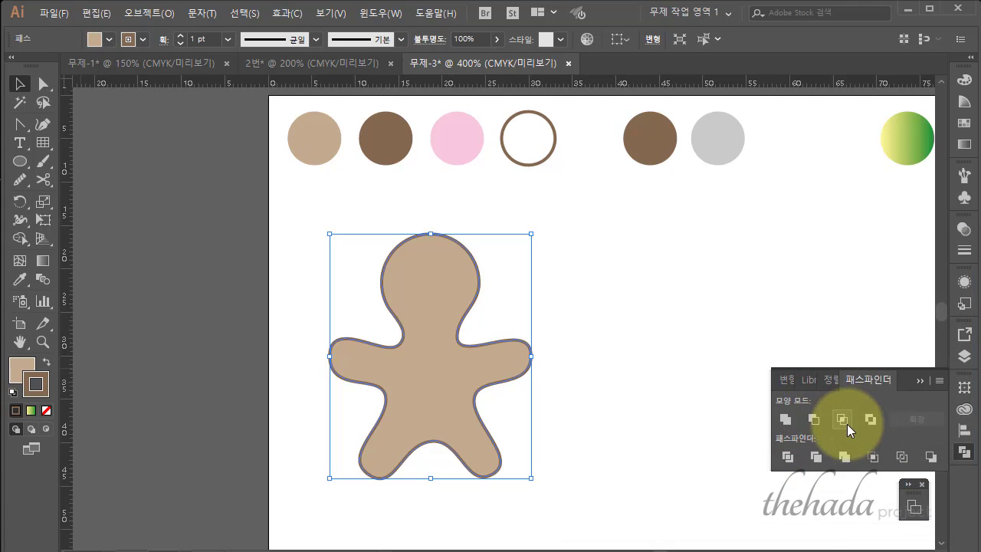
pyautogui.click(703, 322)
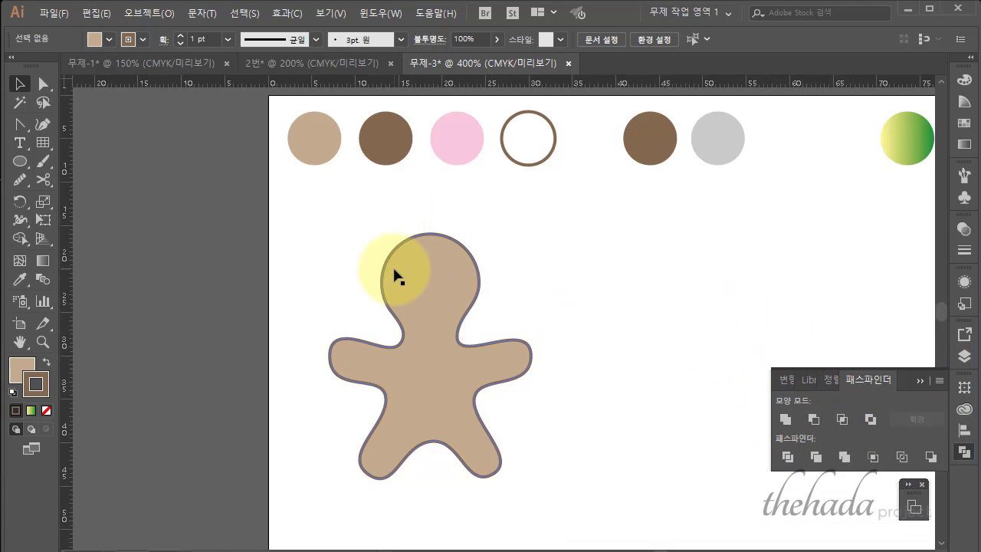
# Step: Draw a small upright dark brown oval on the head as the left eye
pyautogui.click(21, 162)
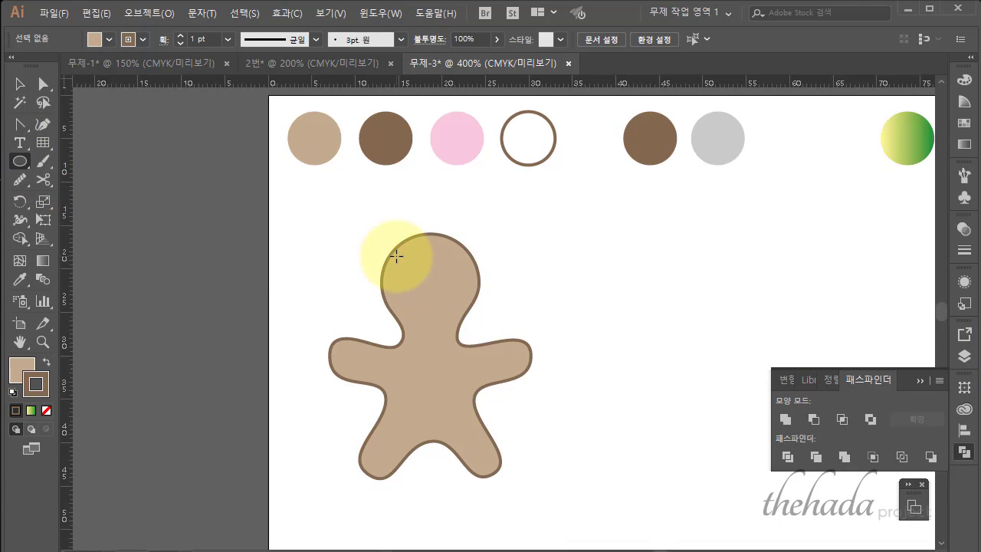
pyautogui.moveTo(396, 256); pyautogui.dragTo(407, 267)
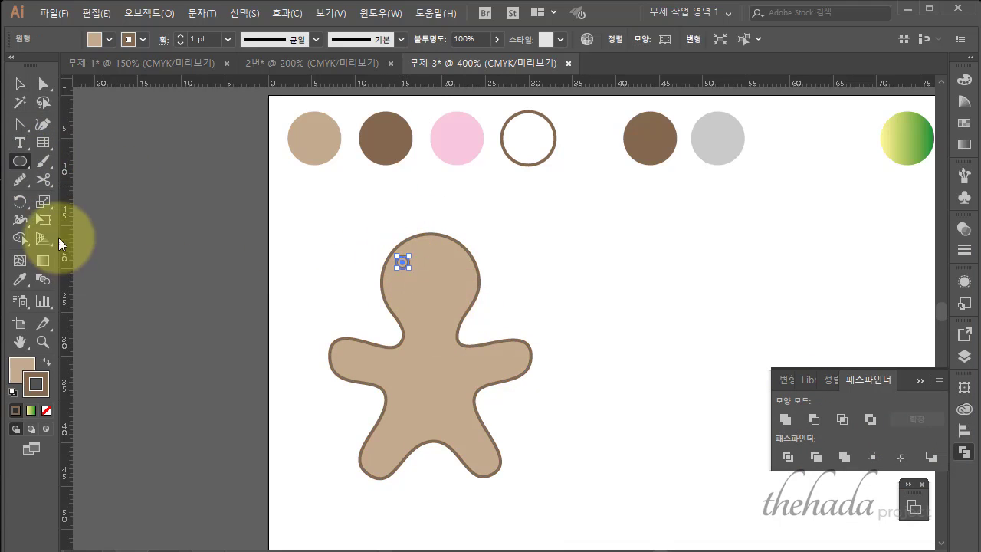
pyautogui.click(22, 279)
pyautogui.click(383, 135)
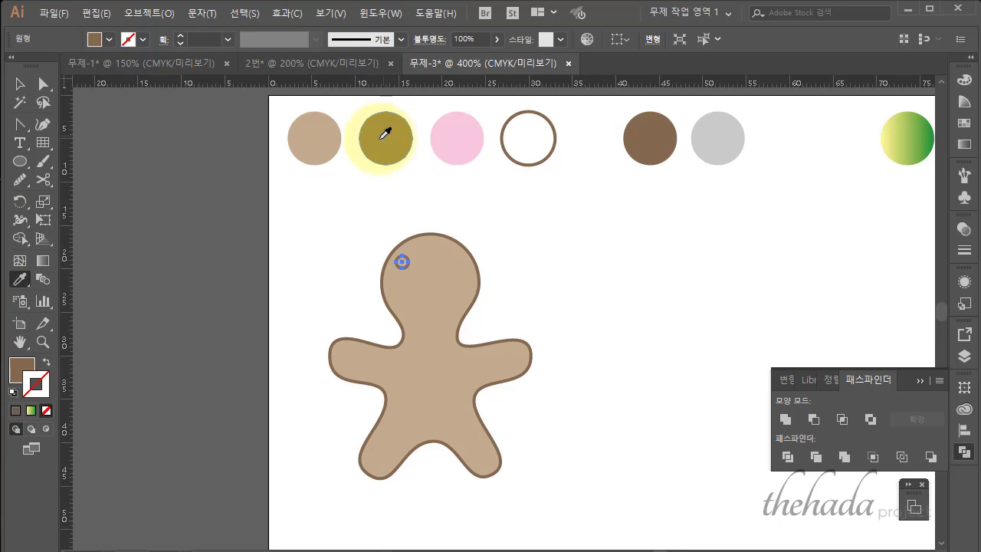
pyautogui.click(21, 84)
pyautogui.click(205, 213)
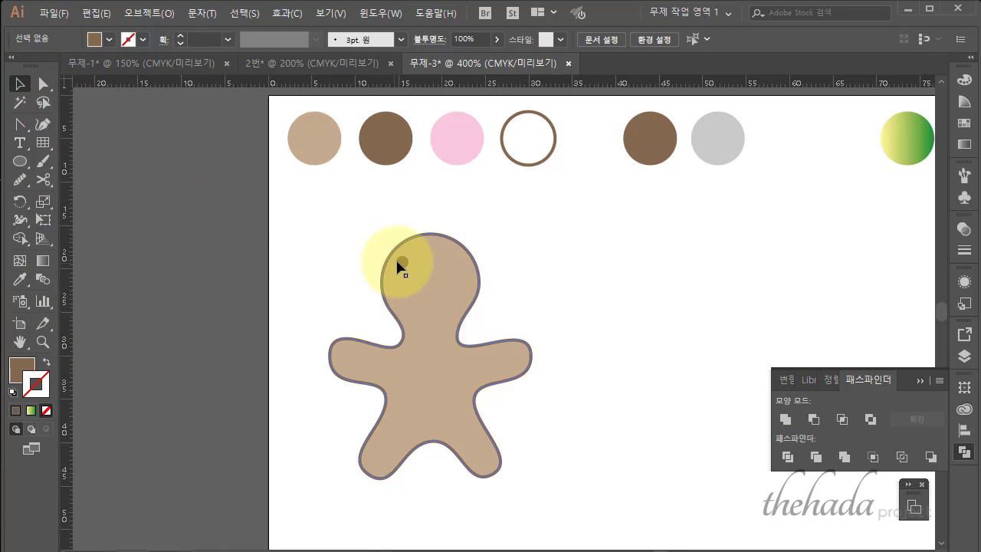
pyautogui.moveTo(403, 261)
pyautogui.mouseDown()
pyautogui.moveTo(409, 274)
pyautogui.moveTo(417, 265)
pyautogui.moveTo(406, 277)
pyautogui.moveTo(420, 284)
pyautogui.moveTo(415, 272)
pyautogui.mouseUp()
pyautogui.click(475, 286)
# Step: Copy the eye to the right side of the head and position both eyes
pyautogui.hotkey('ctrl', '=')
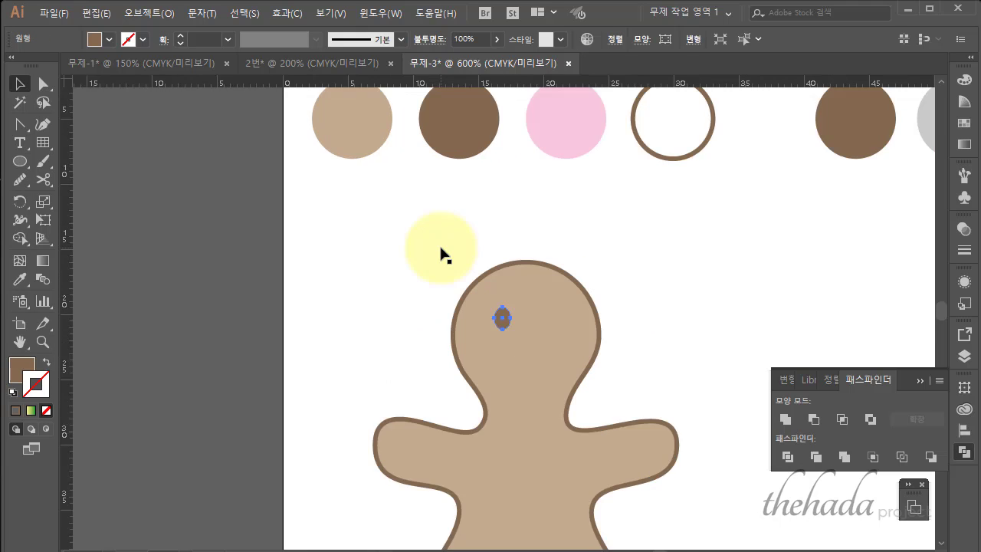
pyautogui.hotkey('ctrl', '=')
pyautogui.click(421, 262)
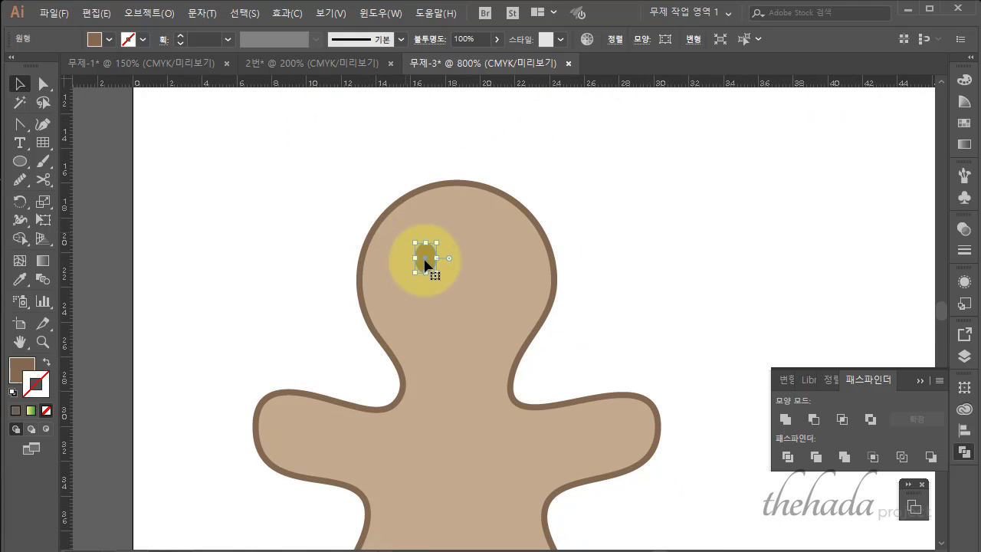
pyautogui.moveTo(421, 262); pyautogui.dragTo(504, 261)
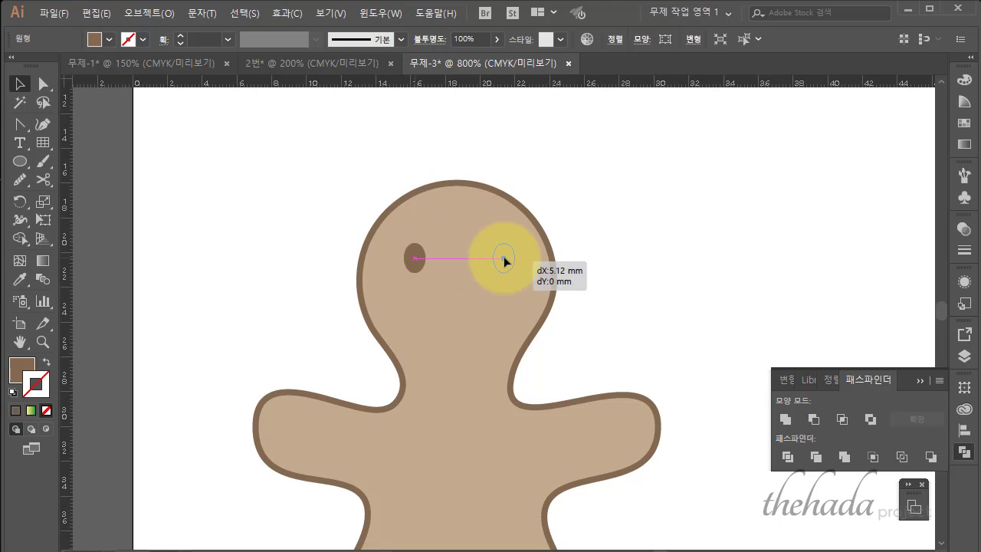
pyautogui.click(743, 289)
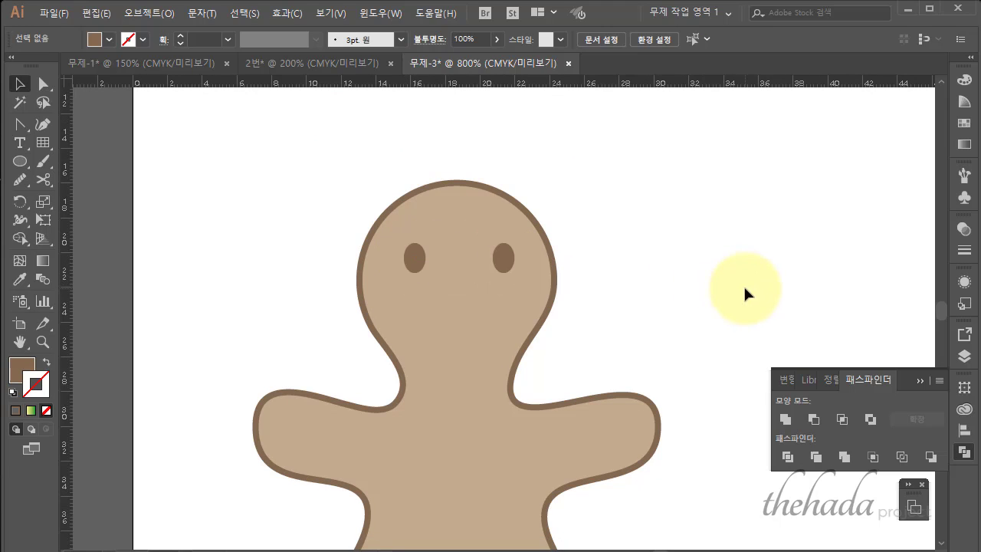
pyautogui.click(406, 257)
pyautogui.keyDown('shift'); pyautogui.click(502, 262); pyautogui.keyUp('shift')
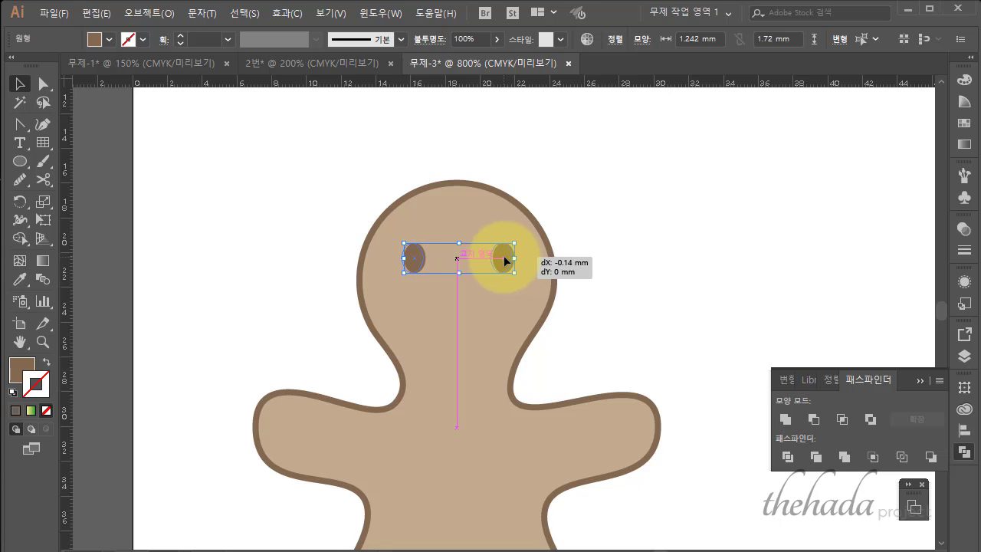
pyautogui.moveTo(504, 255); pyautogui.dragTo(504, 255)
pyautogui.click(669, 255)
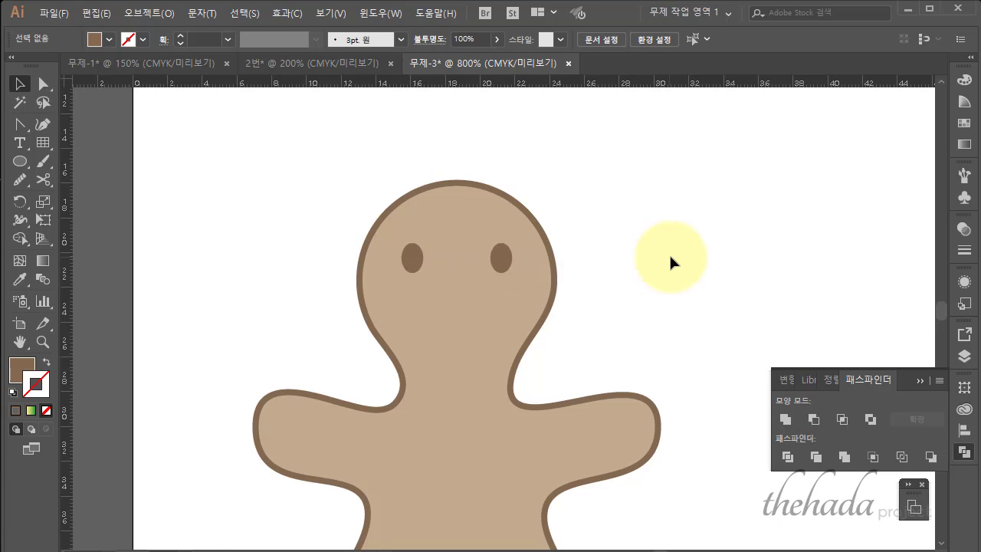
# Step: Draw an outlined circle below the eyes for the mouth
pyautogui.click(20, 161)
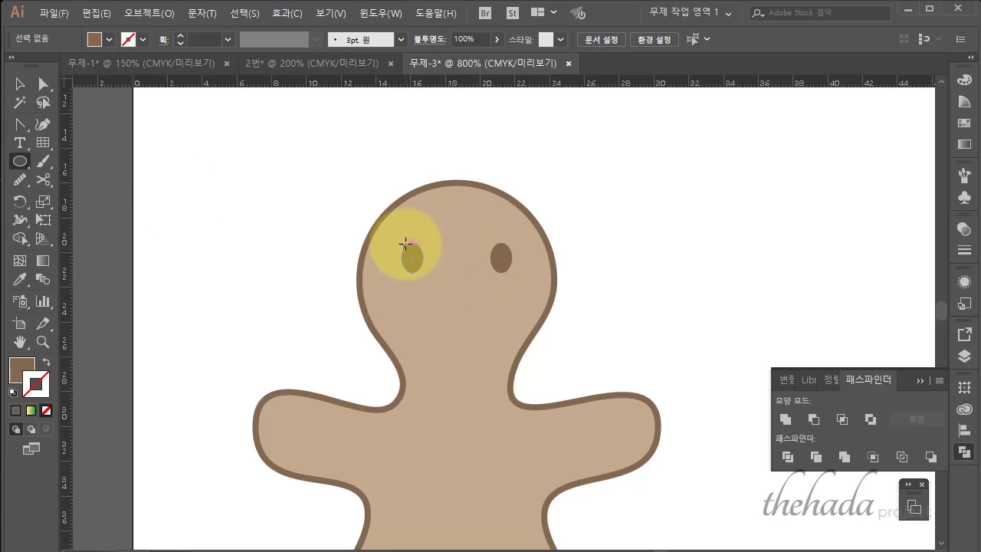
pyautogui.moveTo(412, 257); pyautogui.dragTo(512, 357)
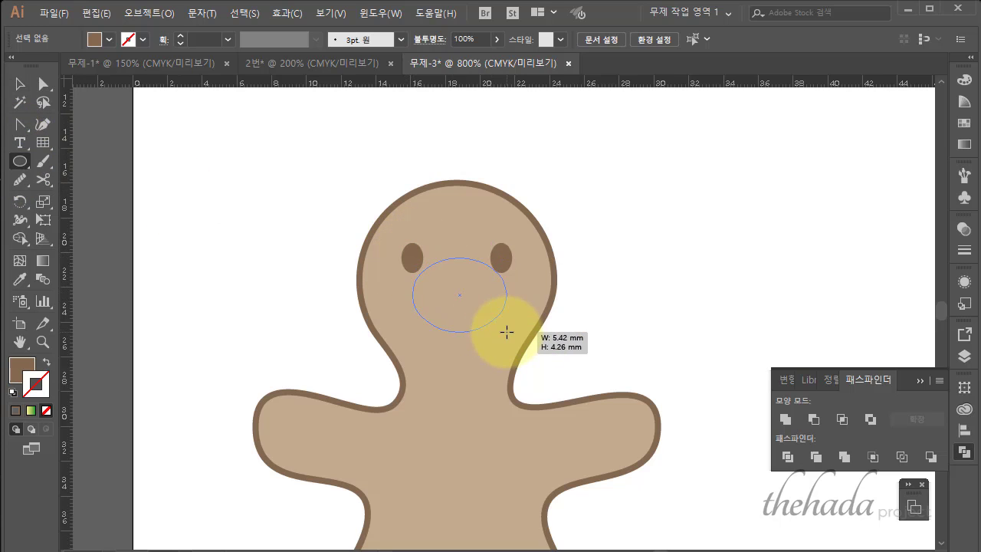
pyautogui.click(19, 84)
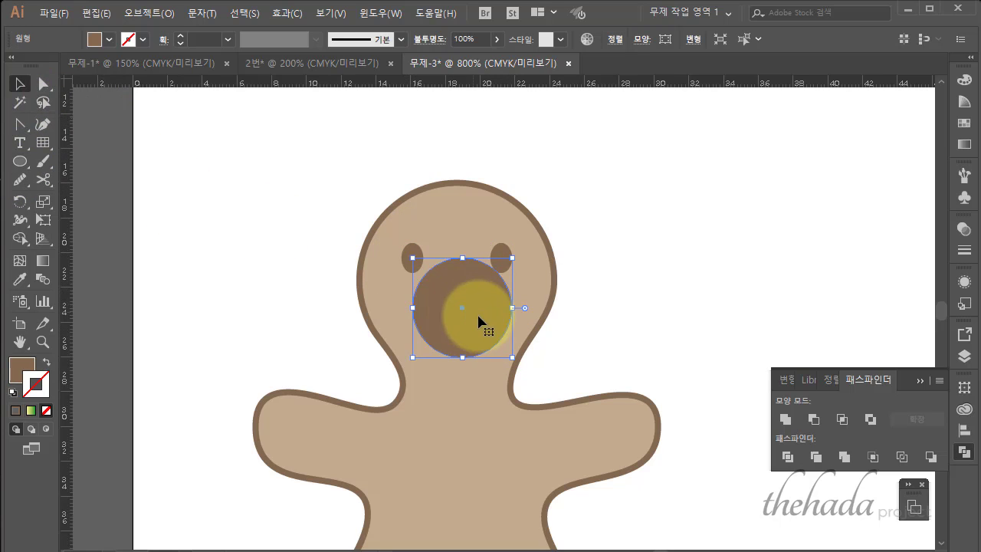
pyautogui.moveTo(476, 312); pyautogui.dragTo(470, 300)
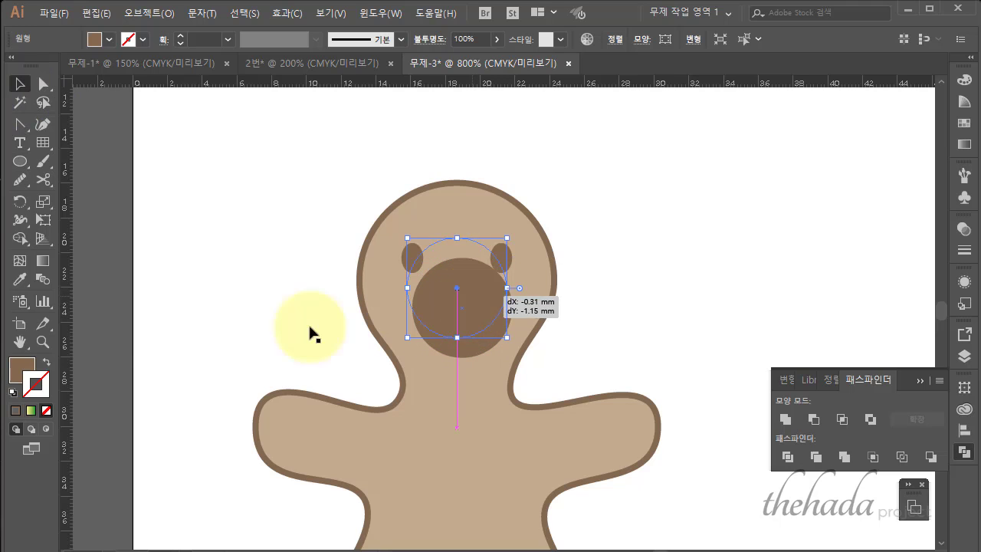
pyautogui.click(46, 362)
# Step: Cut the circle at its left and right points and delete the upper arc, leaving a smile
pyautogui.click(43, 179)
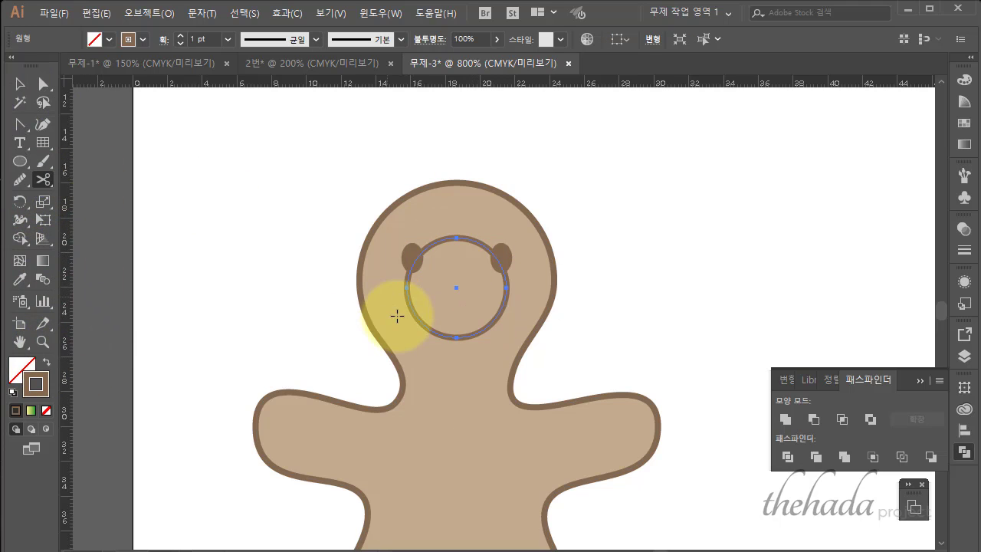
pyautogui.click(407, 287)
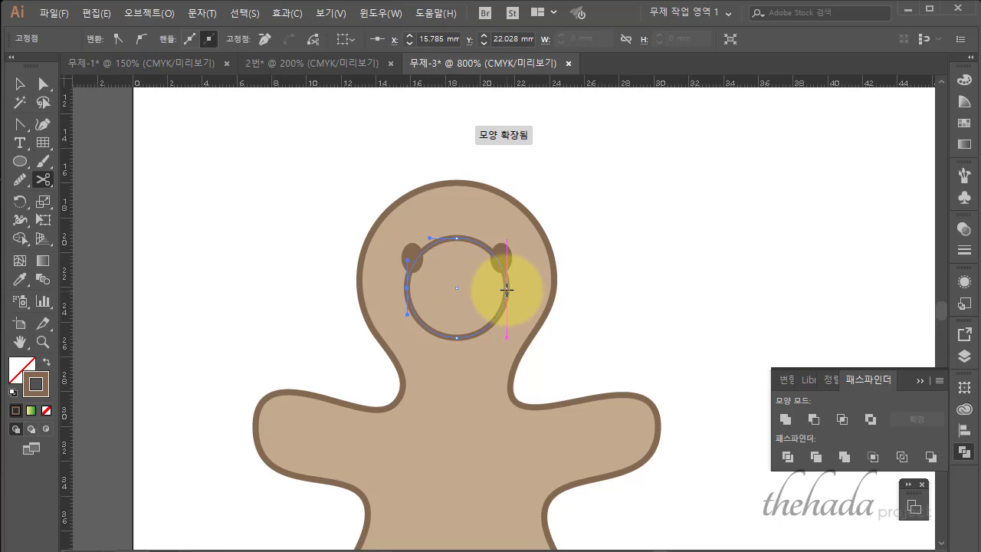
pyautogui.click(507, 287)
pyautogui.click(19, 84)
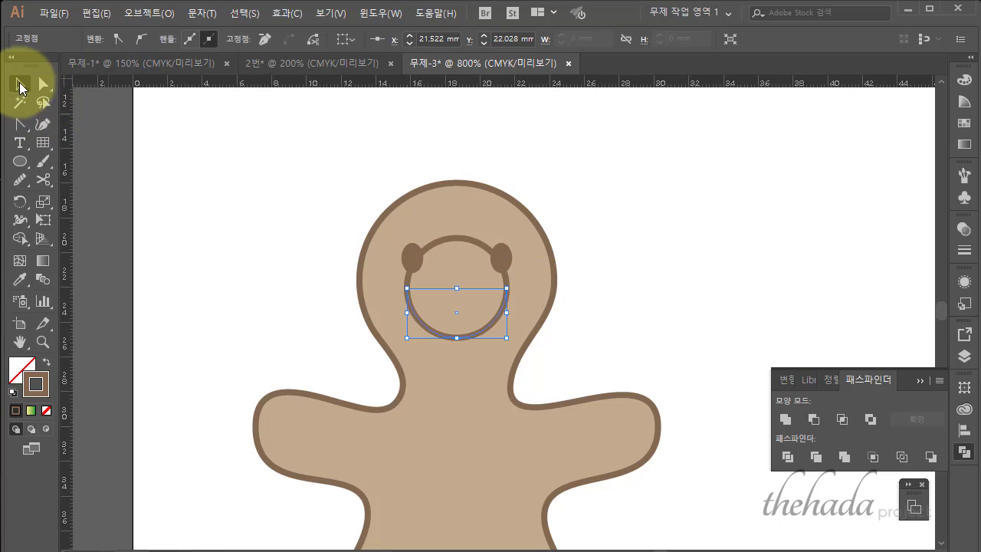
pyautogui.click(439, 240)
pyautogui.press('Delete')
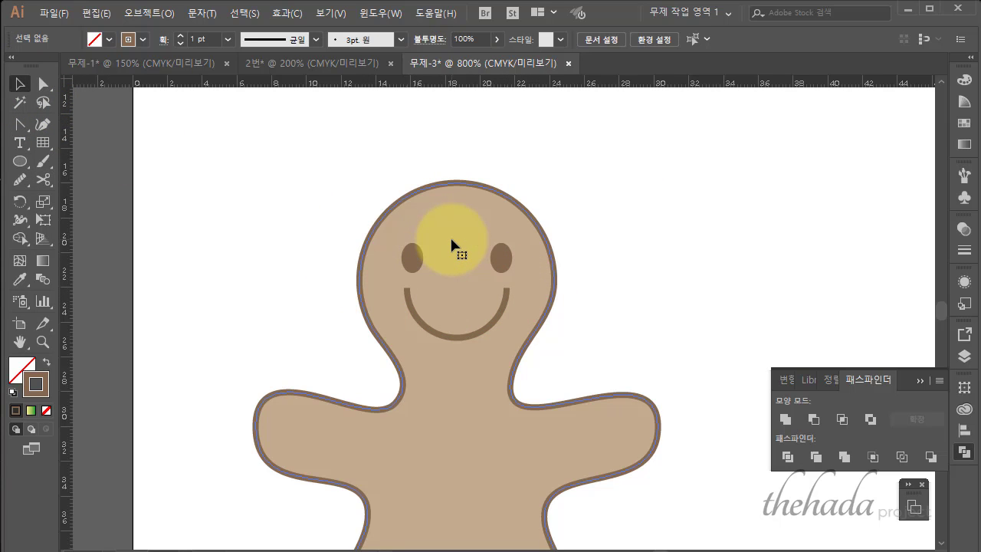
pyautogui.click(465, 334)
pyautogui.click(465, 336)
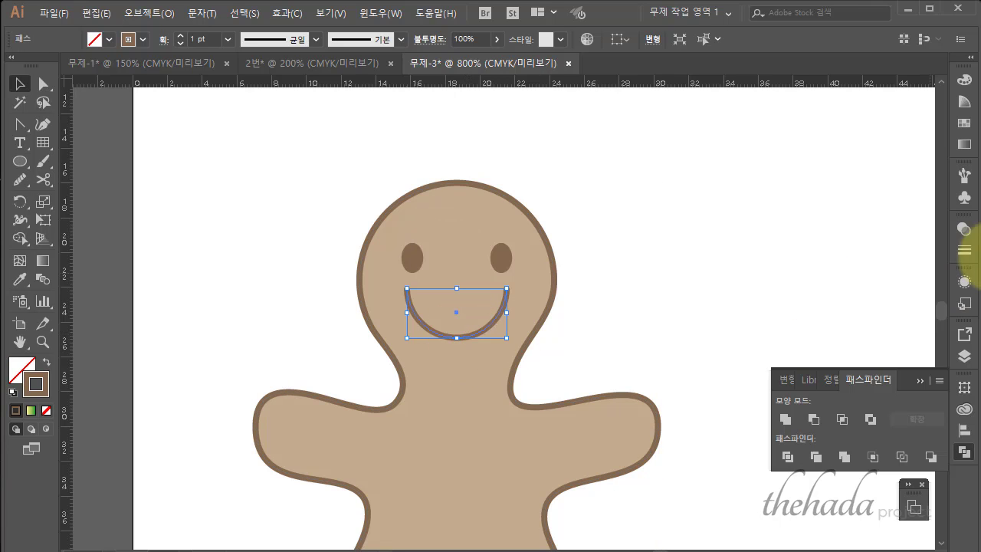
# Step: Give the smile curve rounded stroke ends in the Stroke panel
pyautogui.click(964, 250)
pyautogui.click(839, 266)
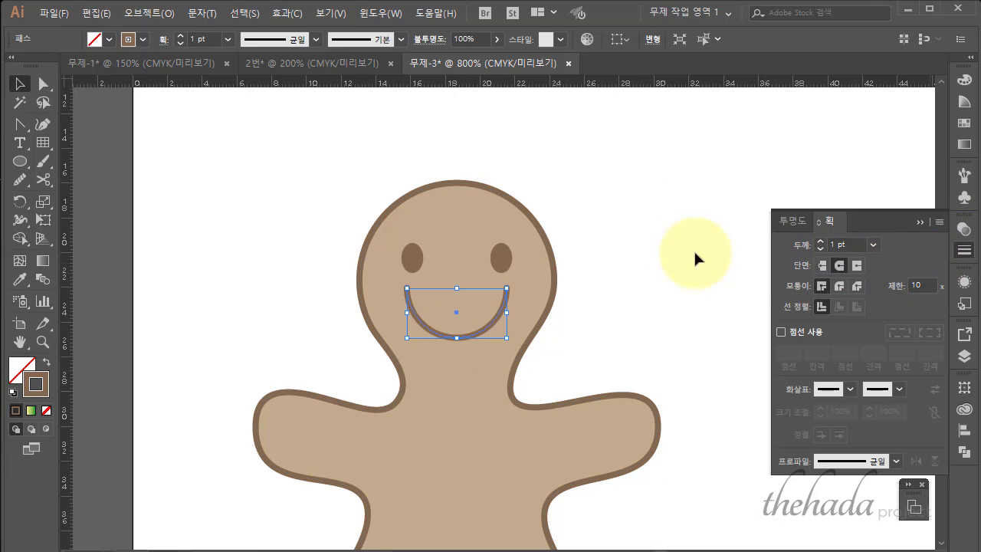
pyautogui.click(678, 250)
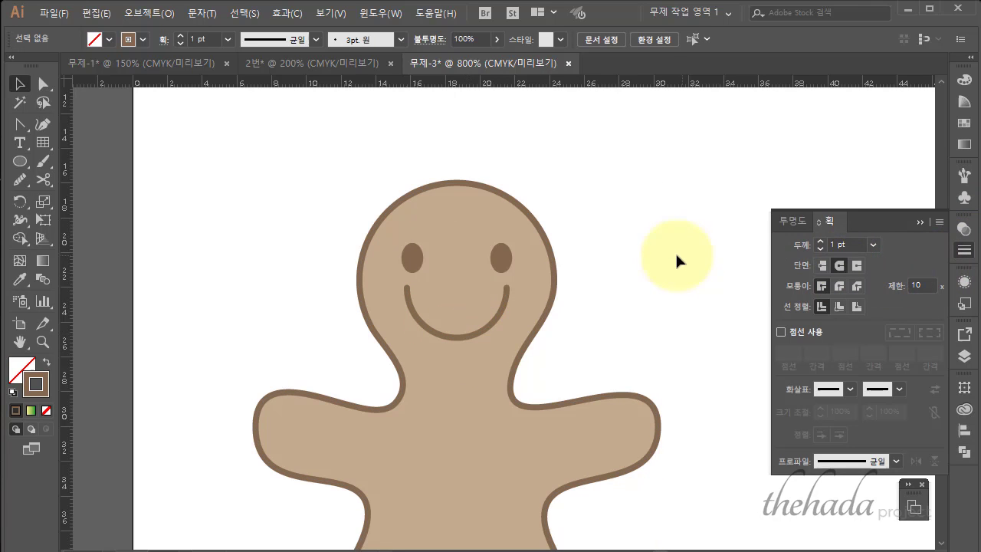
pyautogui.click(463, 338)
pyautogui.click(665, 290)
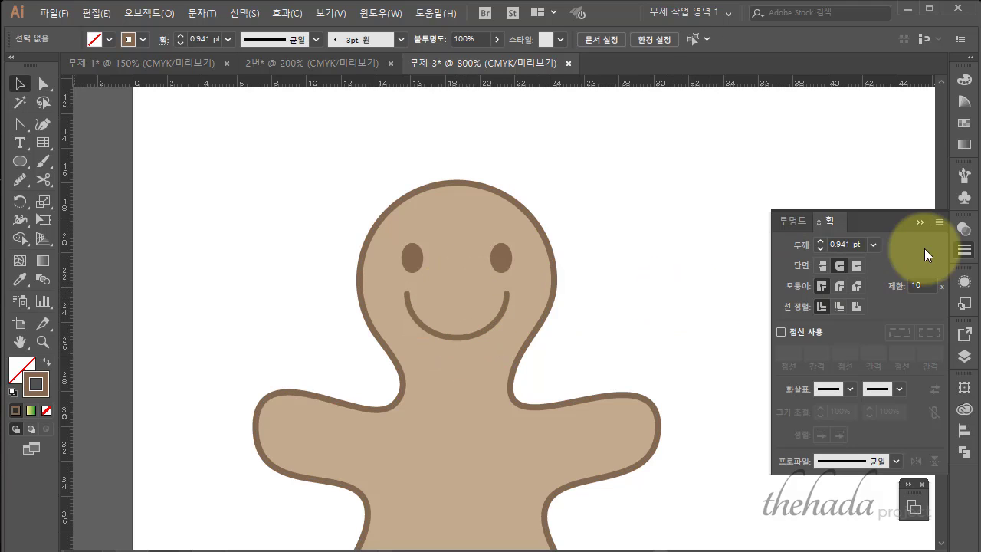
pyautogui.click(917, 222)
pyautogui.scroll(-2, 690, 261)
pyautogui.scroll(-5, 685, 274)
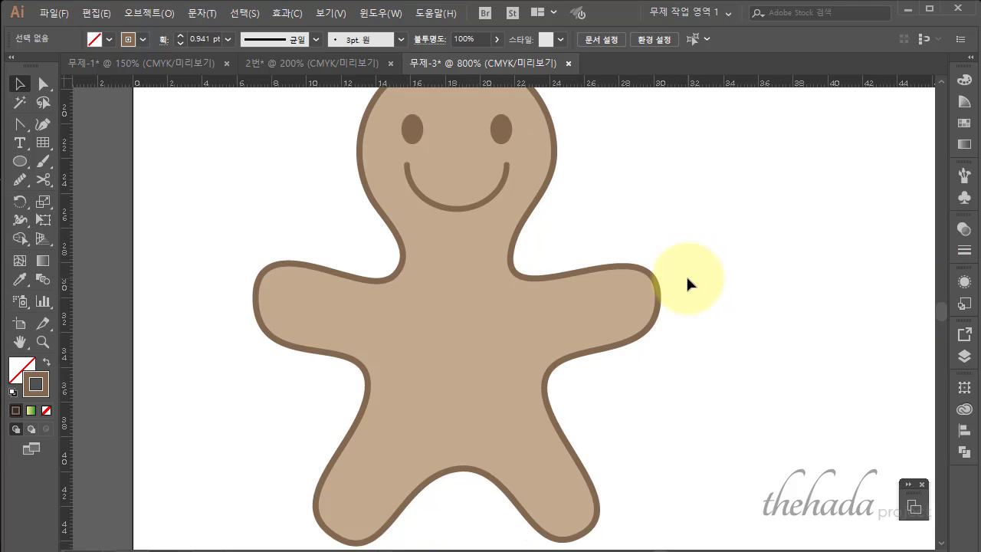
pyautogui.scroll(-2, 686, 274)
# Step: Draw a small circle on the torso's centre line
pyautogui.click(20, 161)
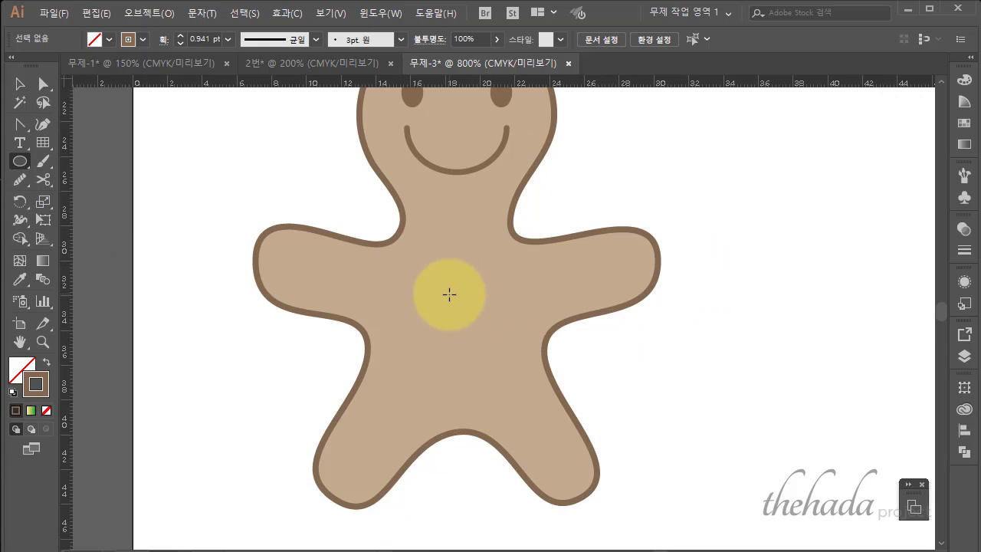
pyautogui.moveTo(451, 295)
pyautogui.mouseDown()
pyautogui.moveTo(473, 312)
pyautogui.moveTo(459, 316)
pyautogui.mouseUp()
pyautogui.click(20, 86)
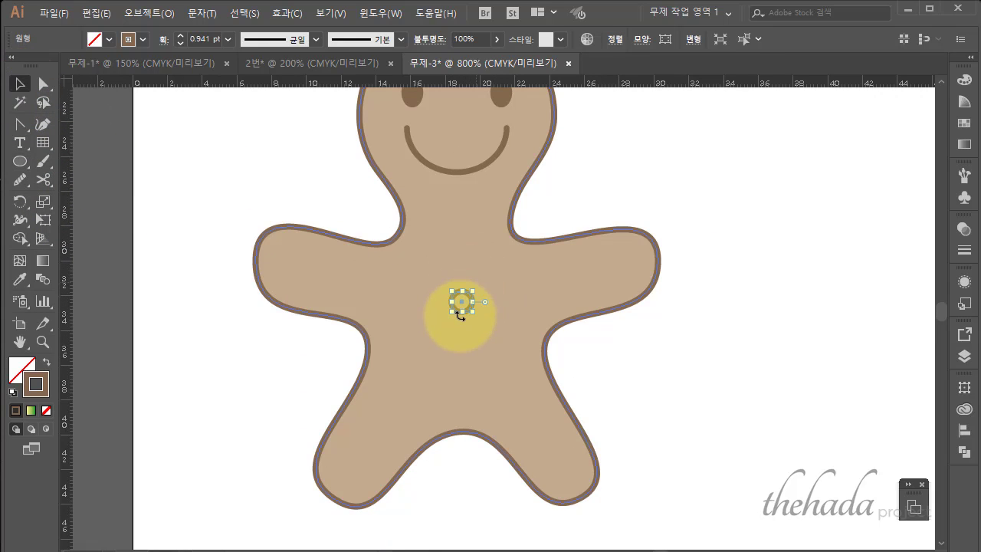
pyautogui.hotkey('ctrl', '=')
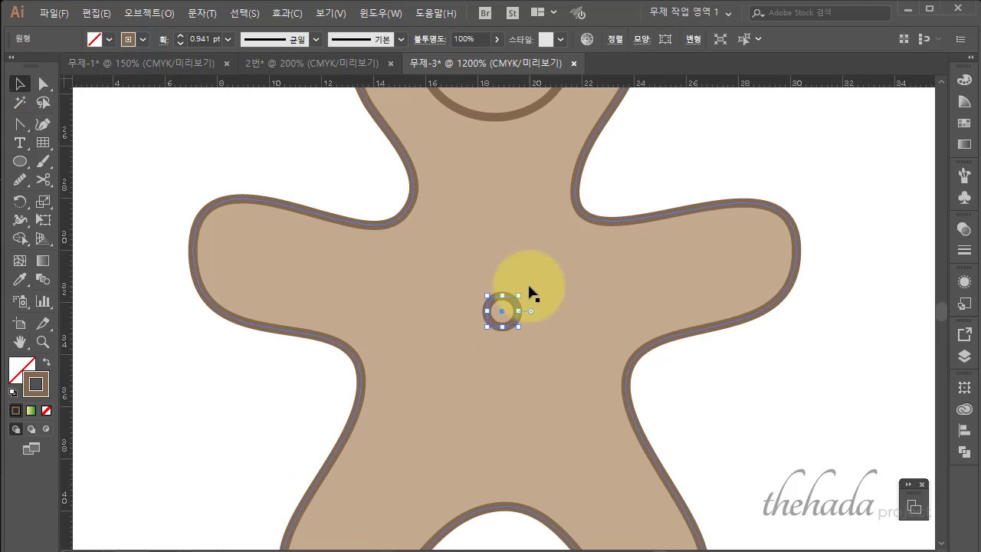
pyautogui.click(875, 325)
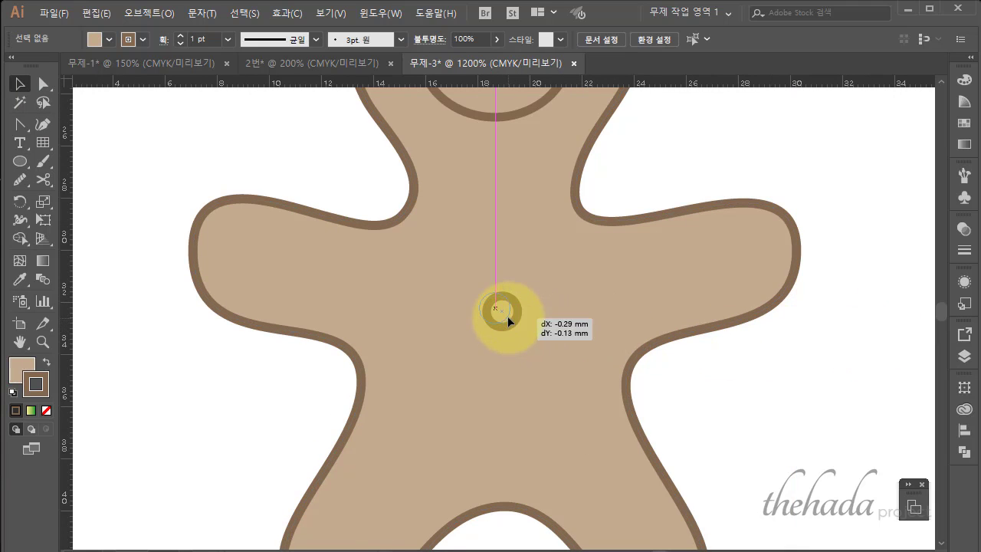
pyautogui.moveTo(515, 325); pyautogui.dragTo(510, 323)
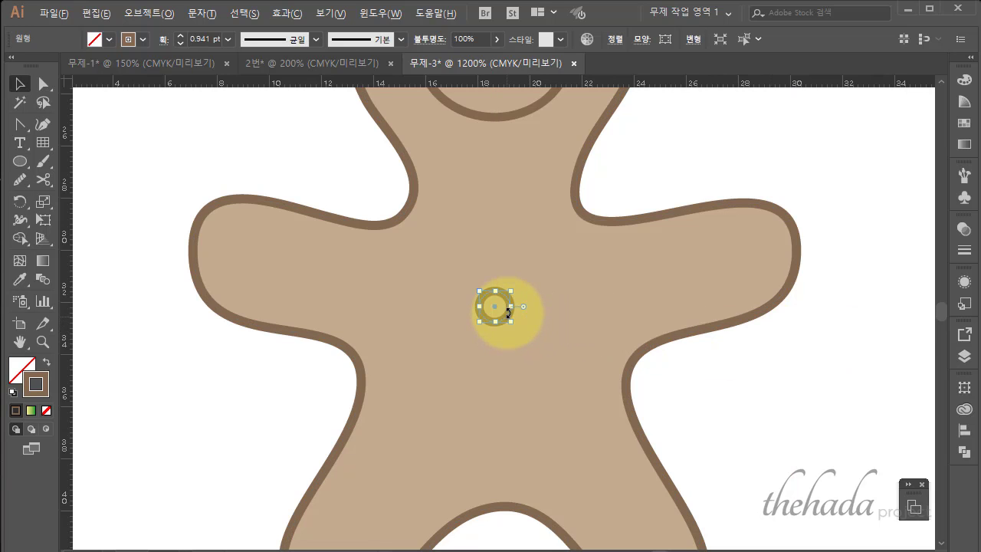
# Step: Make the dot solid brown with no outline and copy it directly below
pyautogui.click(733, 361)
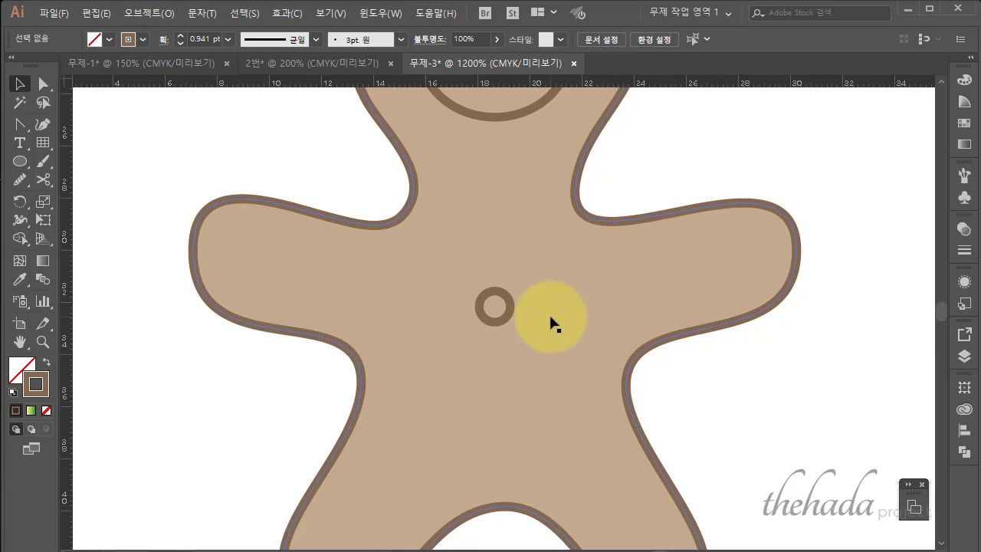
pyautogui.click(508, 312)
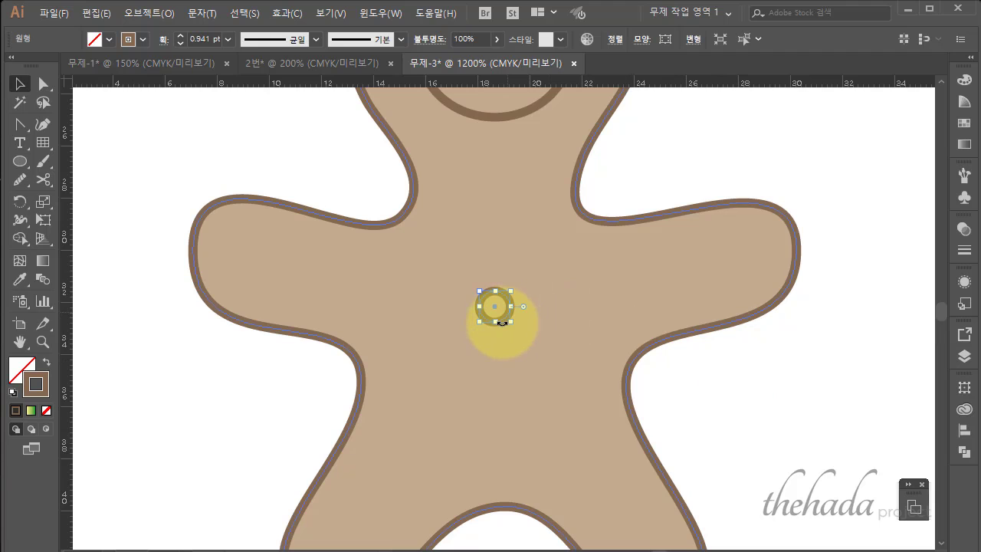
pyautogui.click(47, 361)
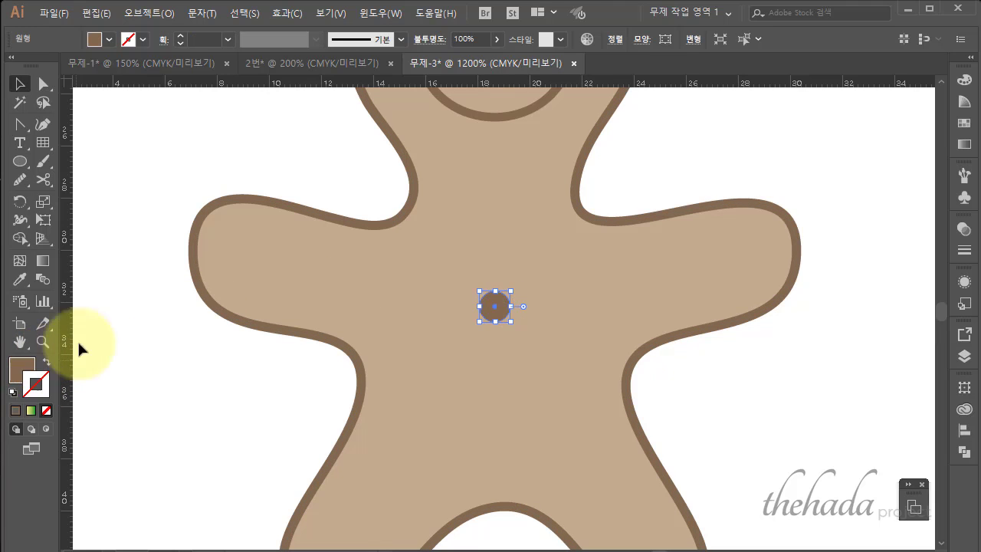
pyautogui.moveTo(506, 306); pyautogui.dragTo(507, 371)
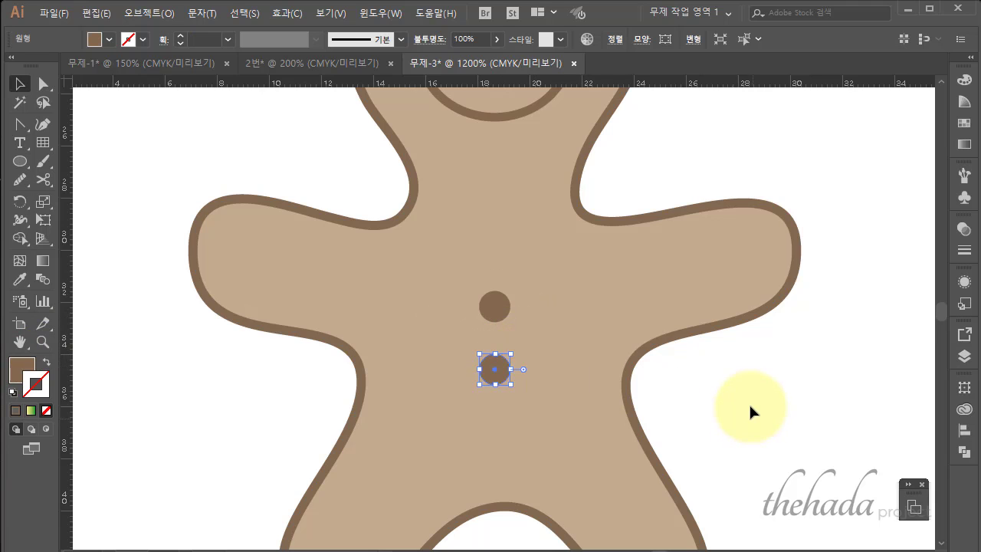
pyautogui.hotkey('ctrl', '-')
pyautogui.hotkey('ctrl', '-')
# Step: Fill the upper button with the pink swatch colour
pyautogui.scroll(2, 748, 390)
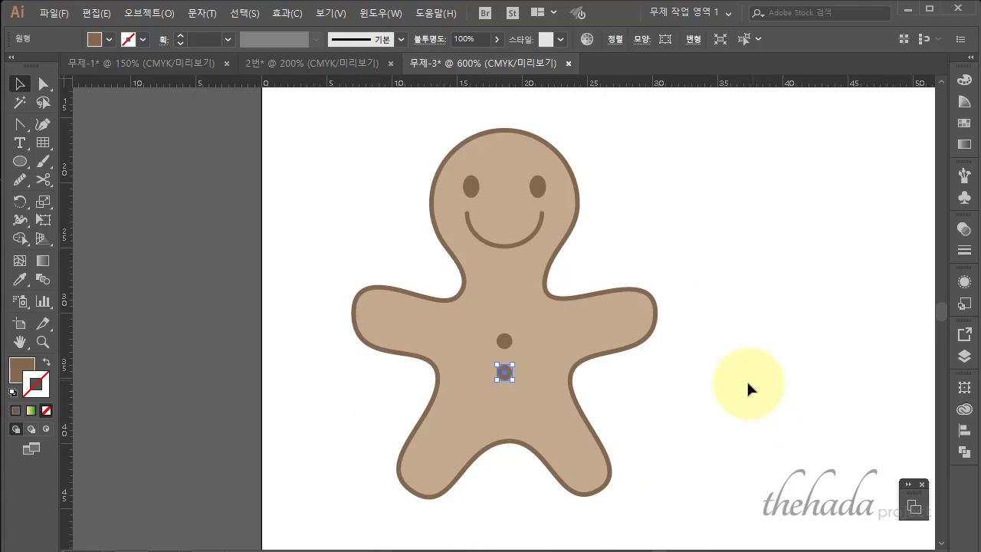
pyautogui.scroll(3, 746, 379)
pyautogui.click(504, 450)
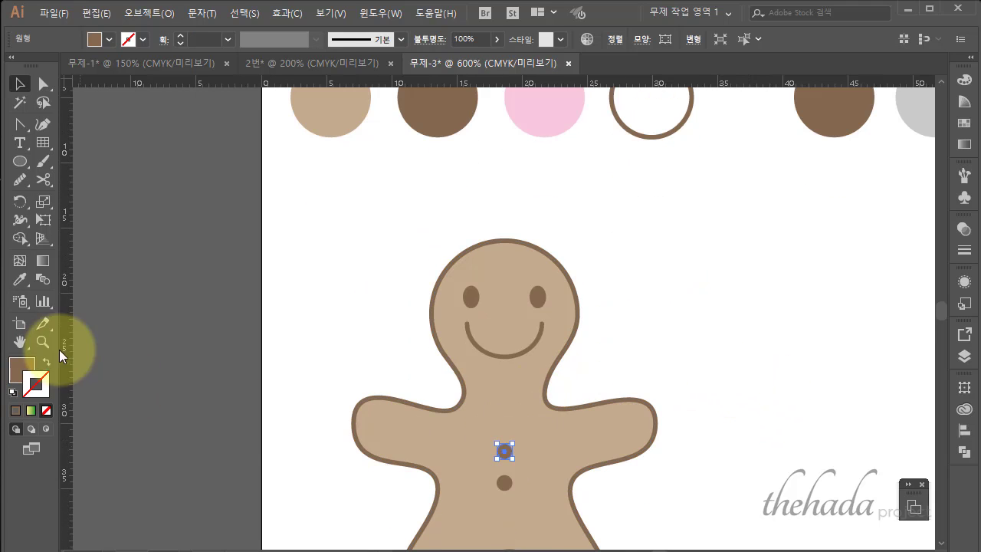
pyautogui.click(18, 279)
pyautogui.click(557, 106)
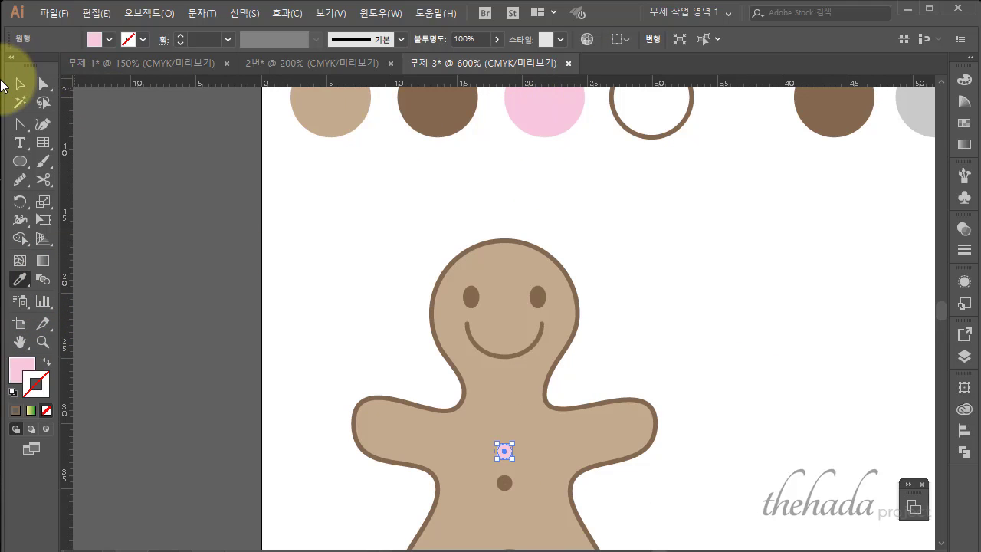
pyautogui.click(19, 84)
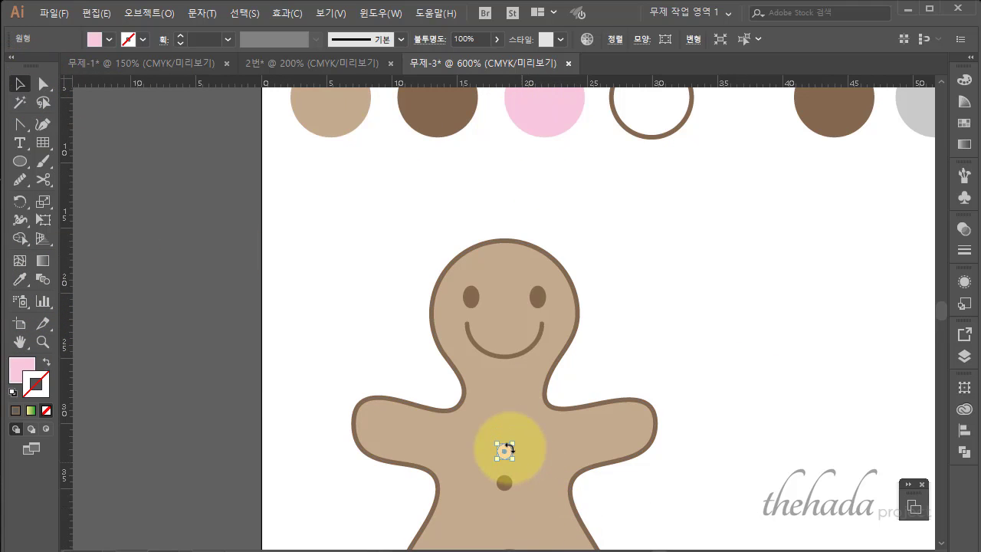
# Step: Set the upper button's outline colour to C40 M50 Y60 K30
pyautogui.click(34, 391)
pyautogui.doubleClick(34, 391)
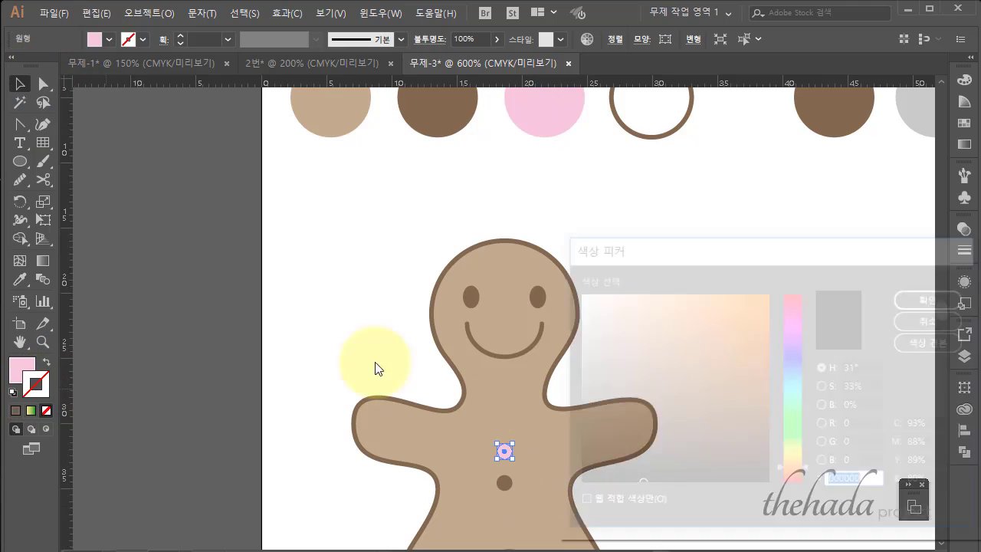
pyautogui.click(930, 424)
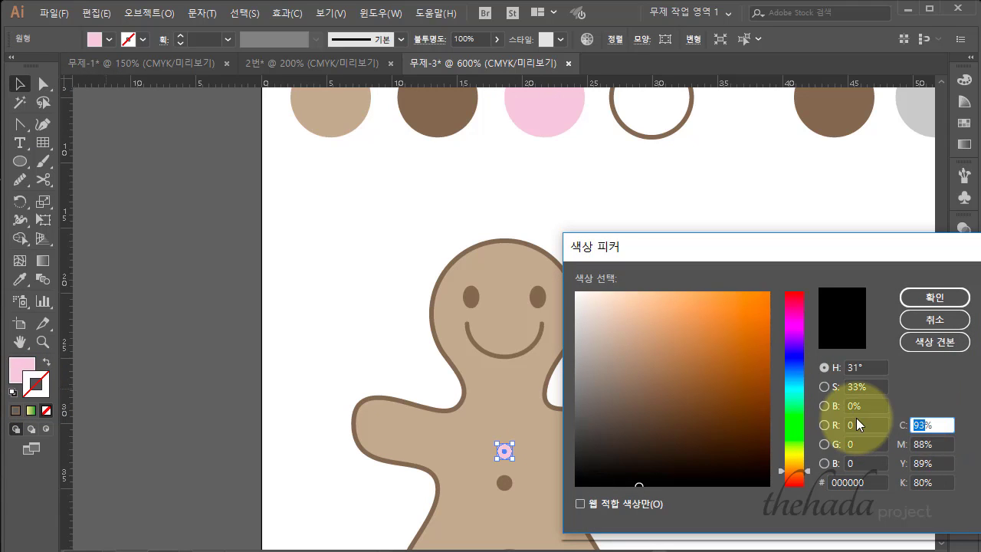
pyautogui.write('4')
pyautogui.write('0')
pyautogui.press('Tab')
pyautogui.write('60')
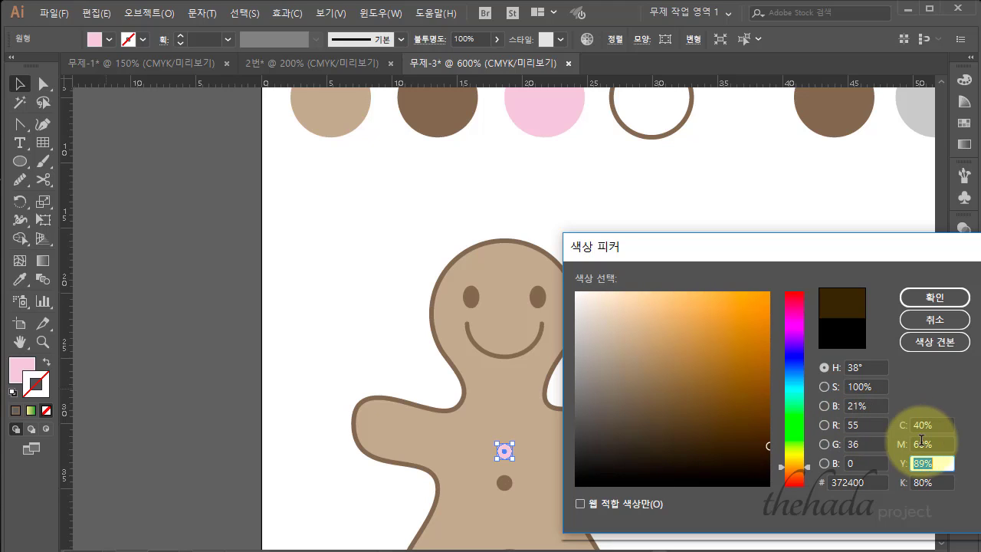
pyautogui.write('50')
pyautogui.press('Tab')
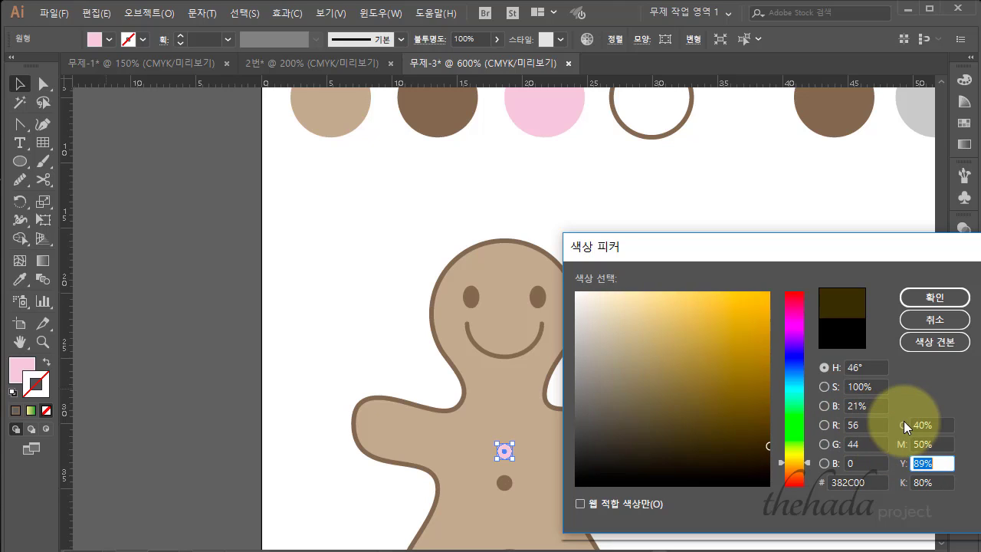
pyautogui.write('60')
pyautogui.press('Tab')
pyautogui.write('30')
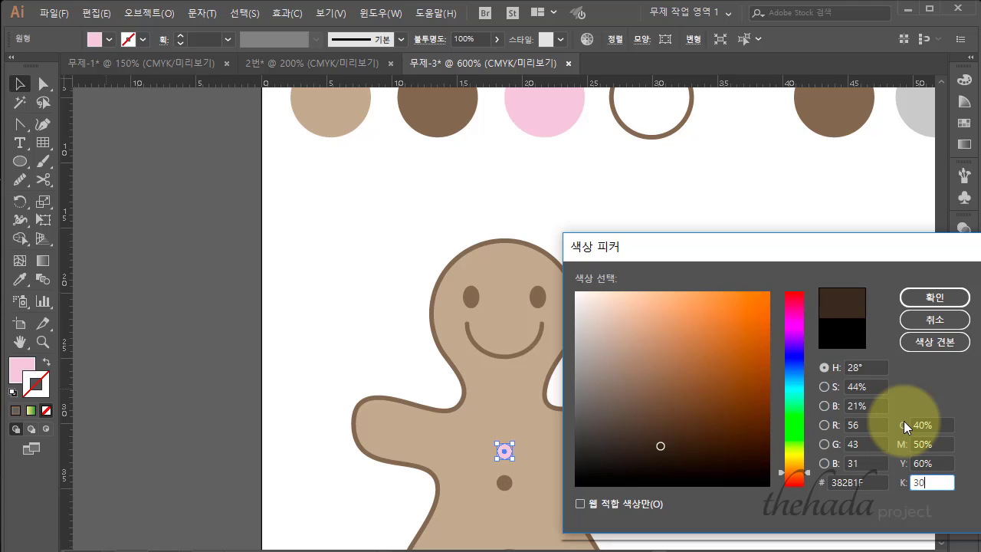
pyautogui.press('Return')
# Step: Resize both button dots, enlarging the lower one to 1.5 mm
pyautogui.click(846, 426)
pyautogui.scroll(-2, 707, 400)
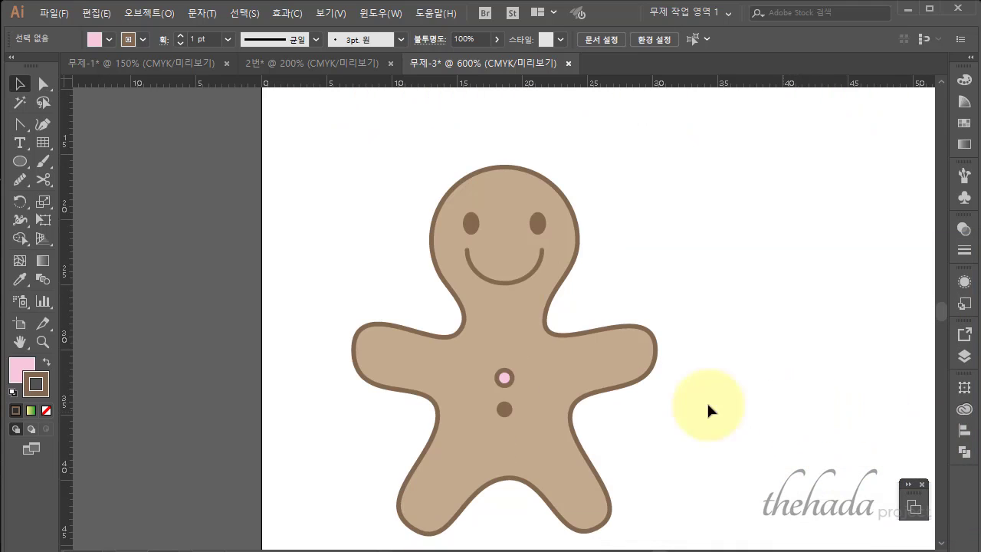
pyautogui.scroll(-2, 598, 376)
pyautogui.click(503, 322)
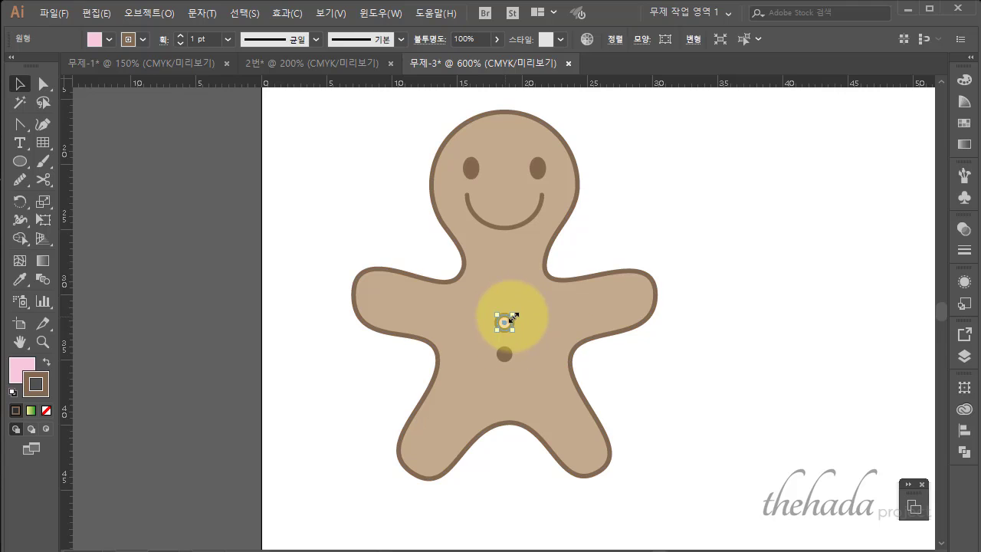
pyautogui.moveTo(512, 313); pyautogui.dragTo(516, 310)
pyautogui.click(504, 354)
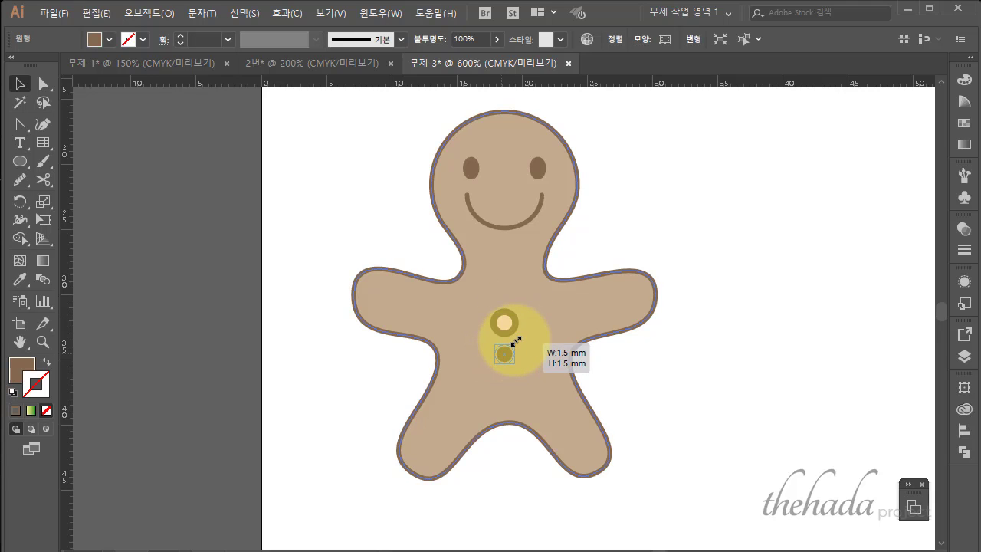
pyautogui.moveTo(510, 347); pyautogui.dragTo(513, 345)
# Step: Copy the upper button's pink fill and brown outline to the lower button, with a 1 pt stroke
pyautogui.click(37, 366)
pyautogui.click(20, 279)
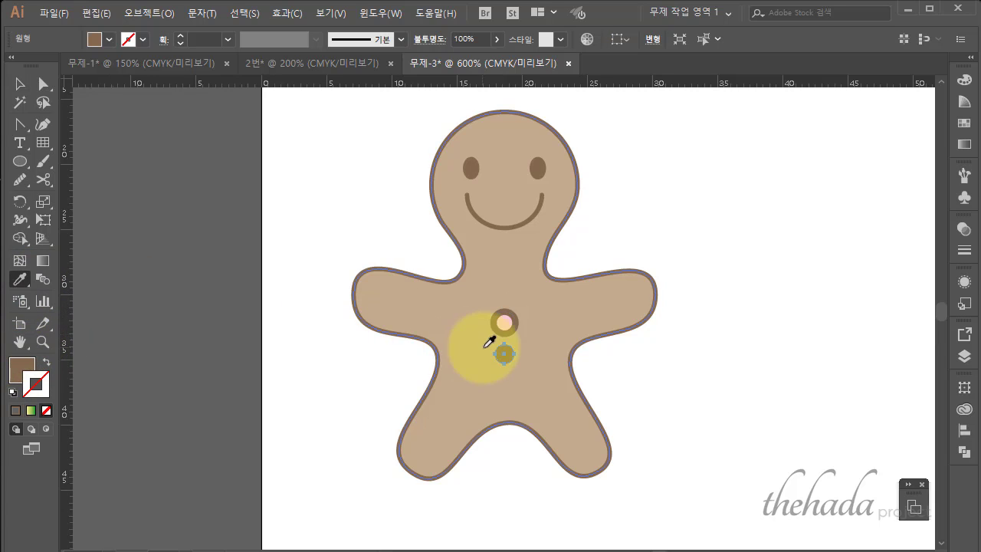
pyautogui.click(503, 322)
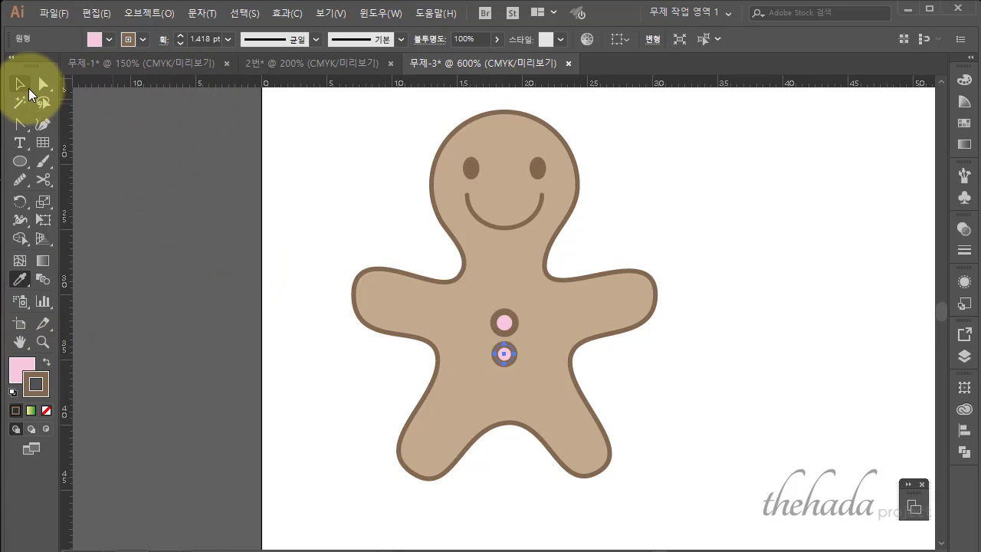
pyautogui.click(20, 84)
pyautogui.write('1')
pyautogui.press('Return')
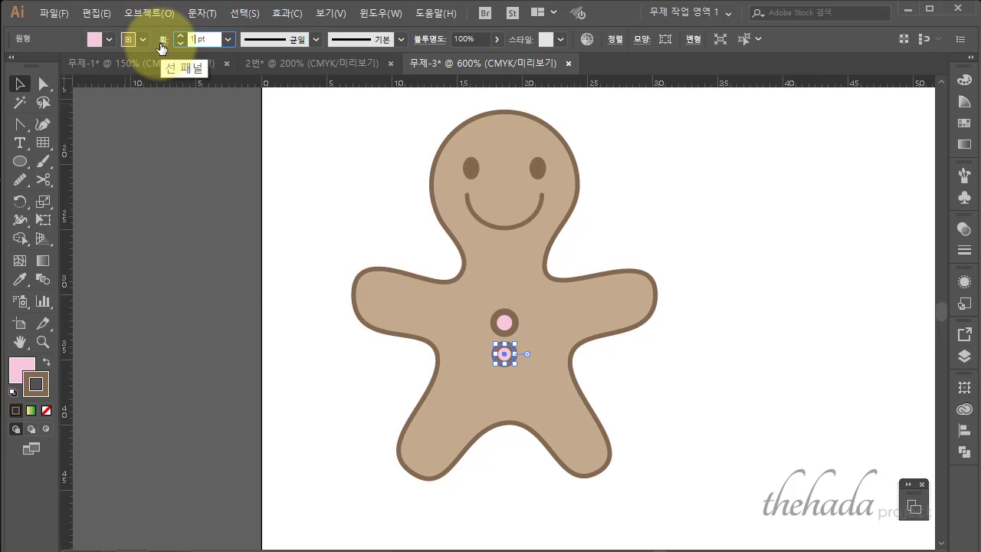
# Step: Set the upper button's outline weight to 1 pt as well
pyautogui.click(504, 322)
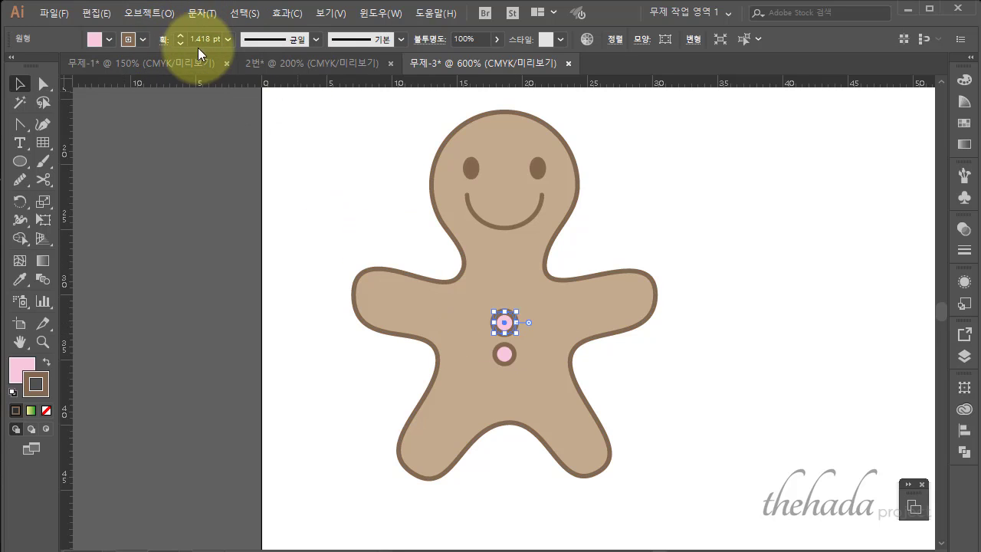
pyautogui.write('1')
pyautogui.press('Return')
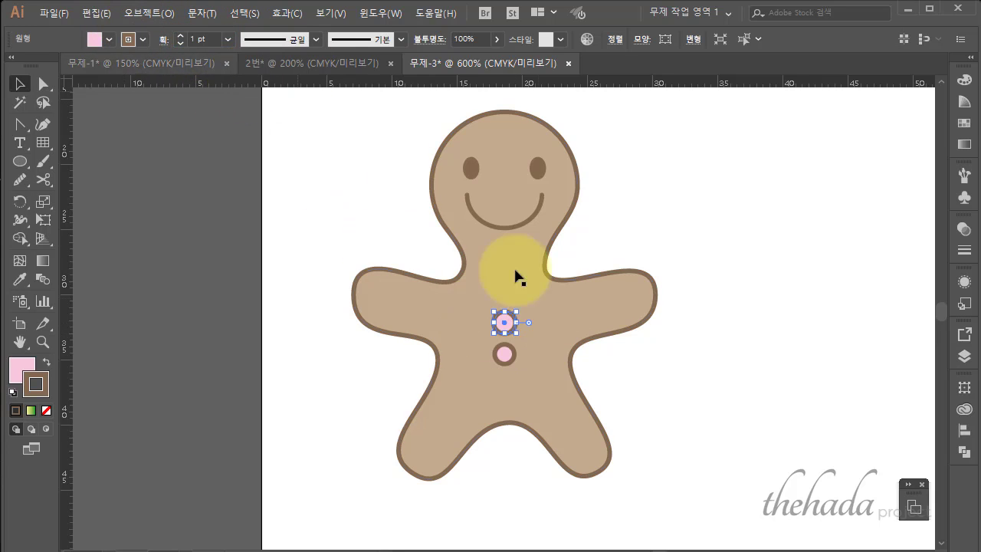
pyautogui.click(651, 368)
pyautogui.hotkey('ctrl', '-')
pyautogui.hotkey('ctrl', '-')
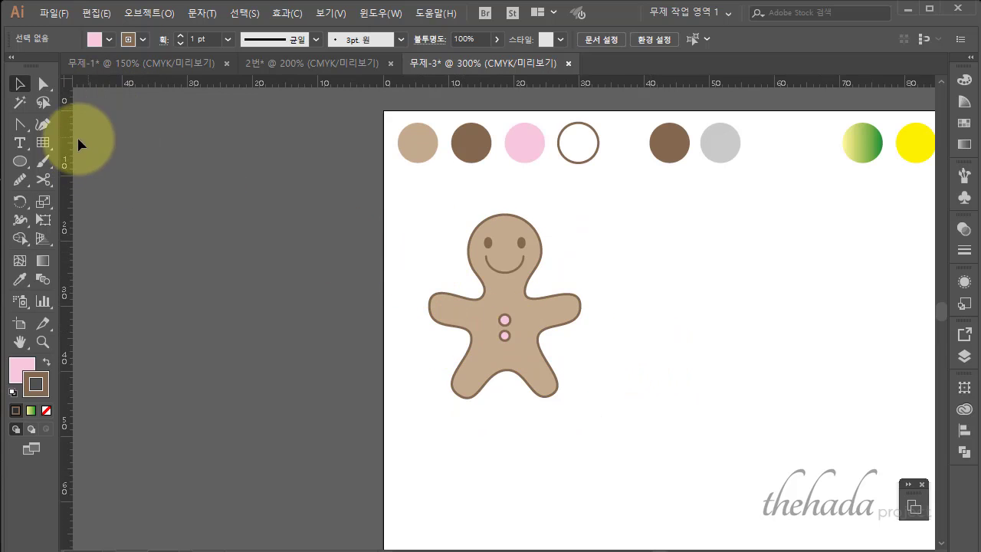
# Step: Draw short freehand stitch marks on the gingerbread man with the Pencil tool
pyautogui.click(19, 179)
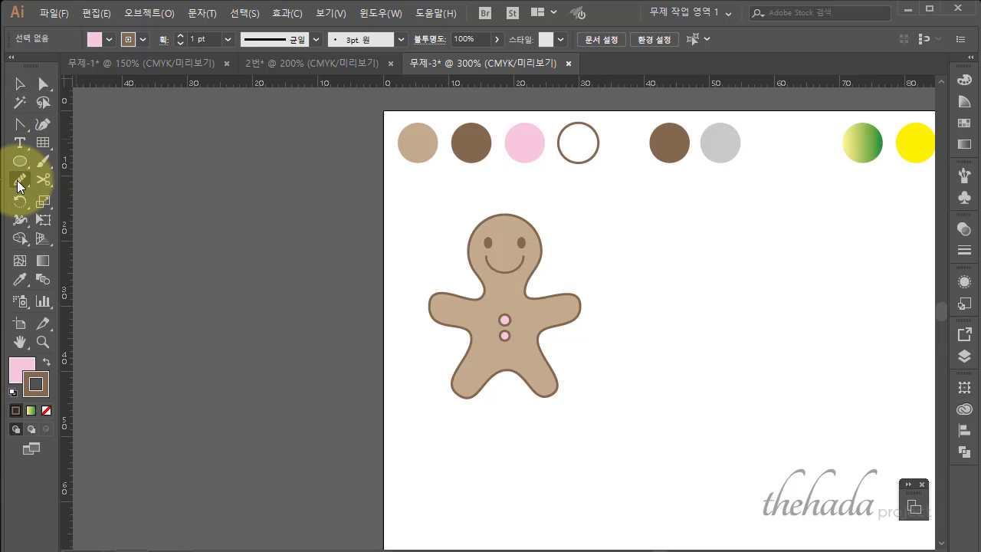
pyautogui.moveTo(19, 182); pyautogui.dragTo(70, 196)
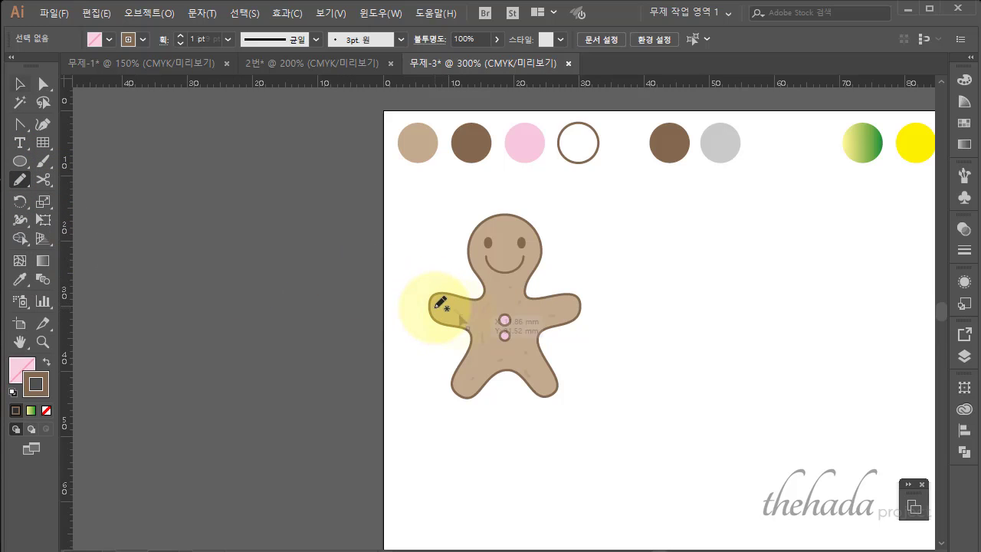
pyautogui.keyDown('ctrl'); pyautogui.click(458, 318); pyautogui.keyUp('ctrl')
pyautogui.keyDown('ctrl'); pyautogui.click(437, 347); pyautogui.keyUp('ctrl')
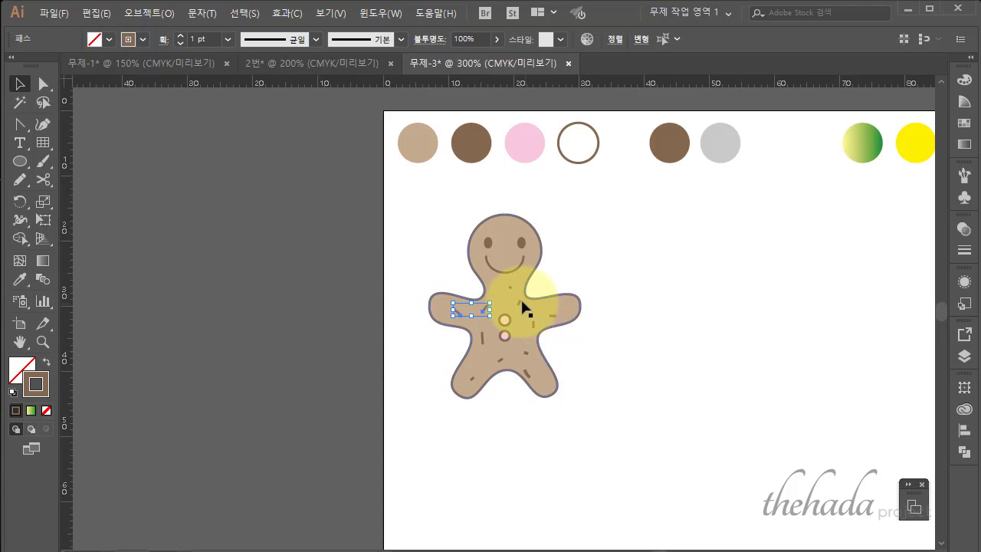
# Step: Give the stitch marks a brown 1 pt stroke, then pan right to free space
pyautogui.moveTo(458, 318)
pyautogui.mouseDown()
pyautogui.moveTo(520, 300)
pyautogui.moveTo(534, 329)
pyautogui.moveTo(527, 375)
pyautogui.mouseUp()
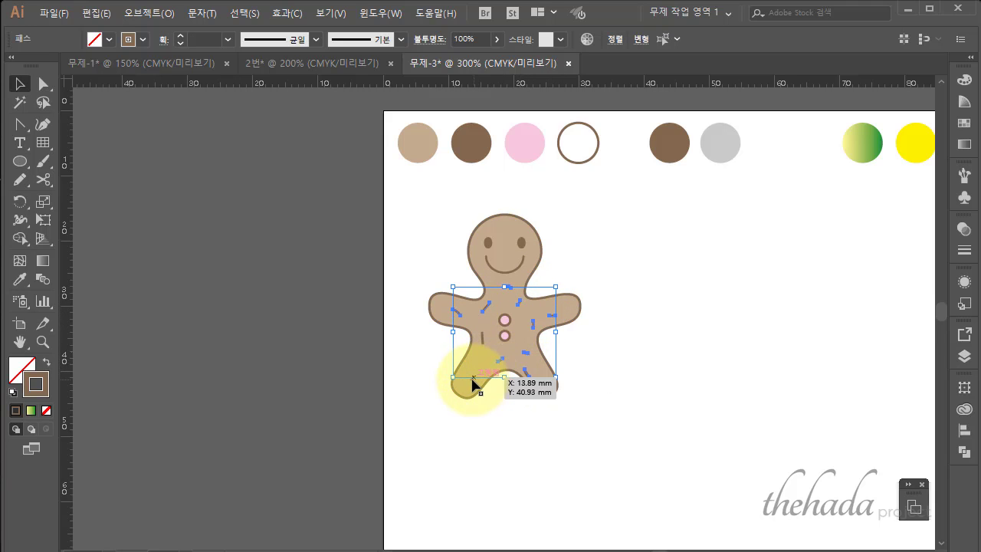
pyautogui.moveTo(527, 375); pyautogui.dragTo(491, 349)
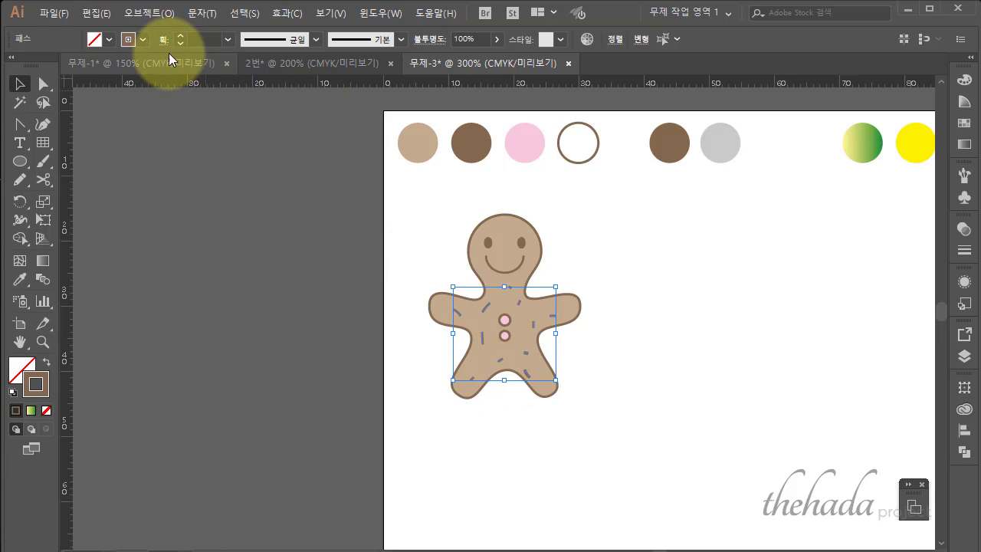
pyautogui.click(206, 39)
pyautogui.write('1')
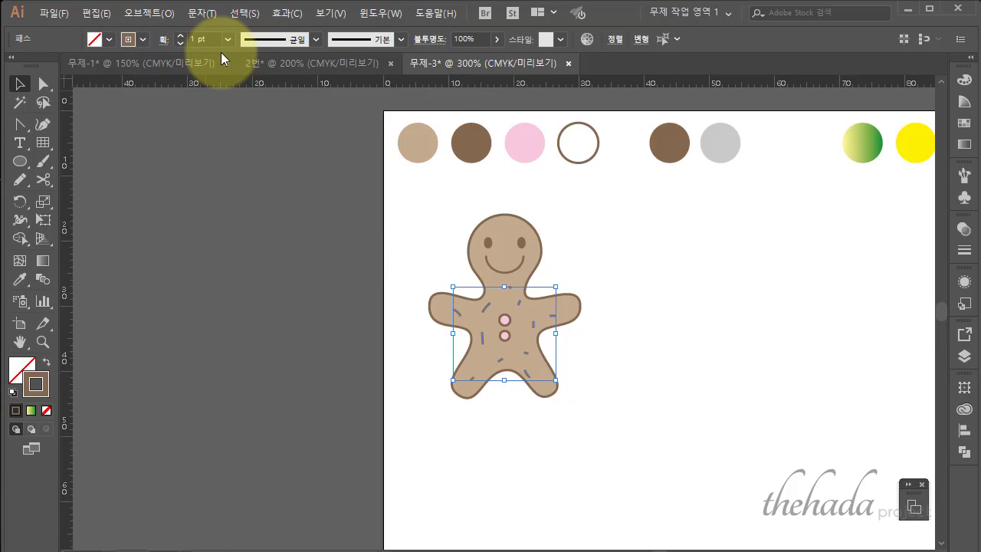
pyautogui.click(787, 360)
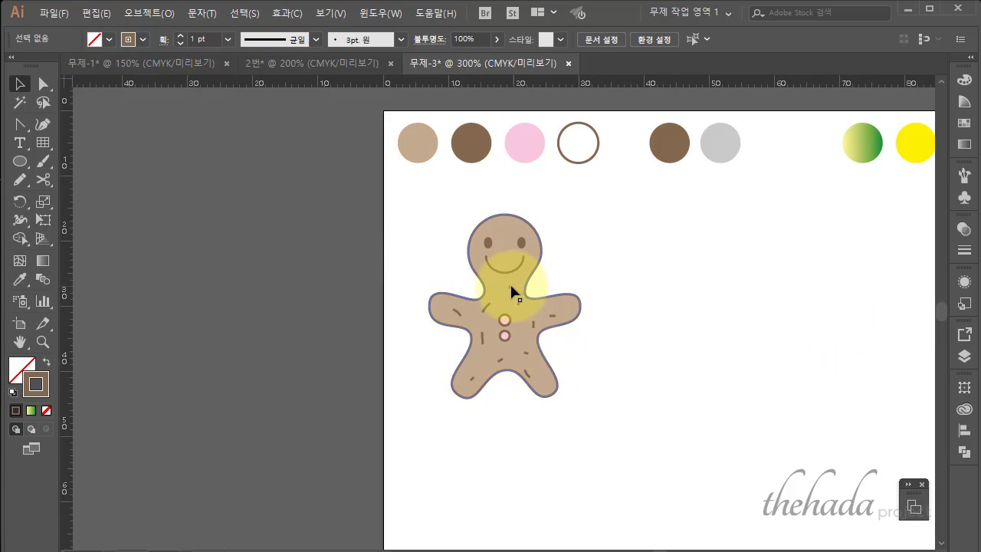
pyautogui.moveTo(744, 348); pyautogui.dragTo(558, 348)
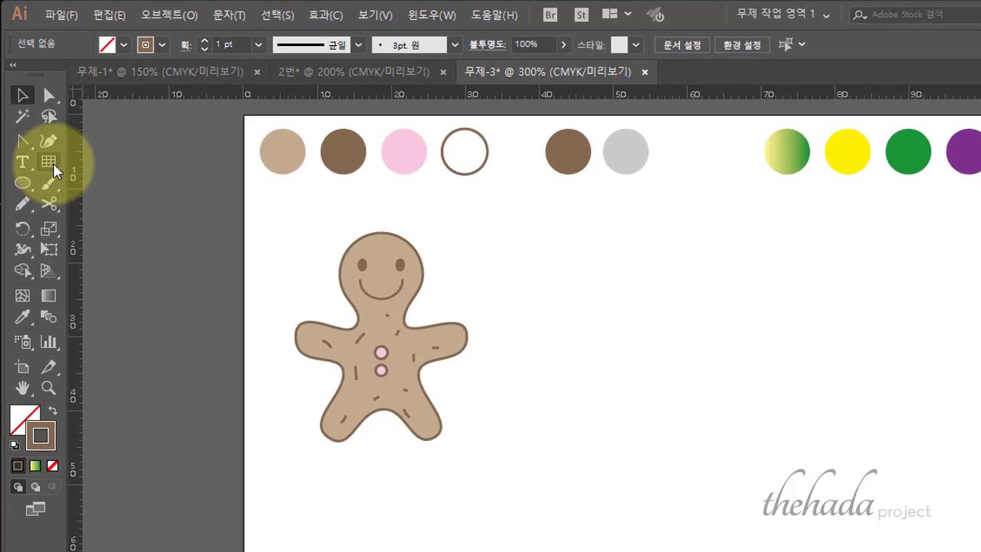
pyautogui.click(53, 162)
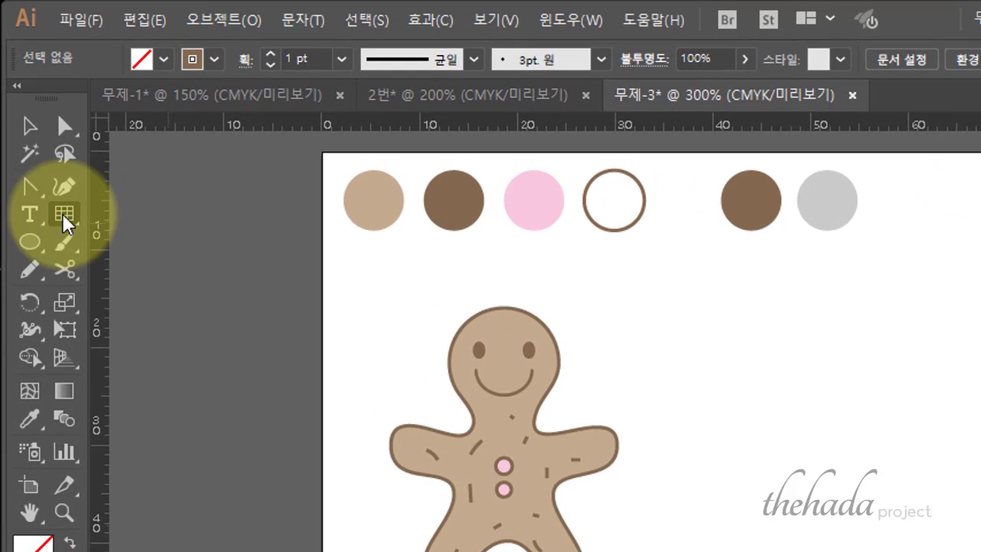
# Step: Drag out a 3 × 3 rectangular grid, about 15 × 17.5 mm, right of the gingerbread man
pyautogui.moveTo(65, 222); pyautogui.dragTo(185, 305)
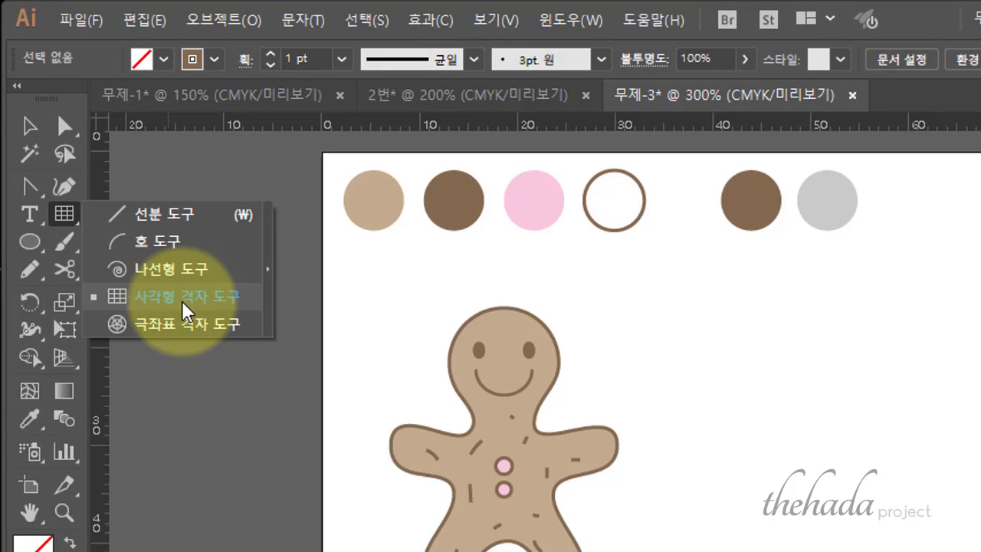
pyautogui.moveTo(832, 395); pyautogui.dragTo(976, 547)
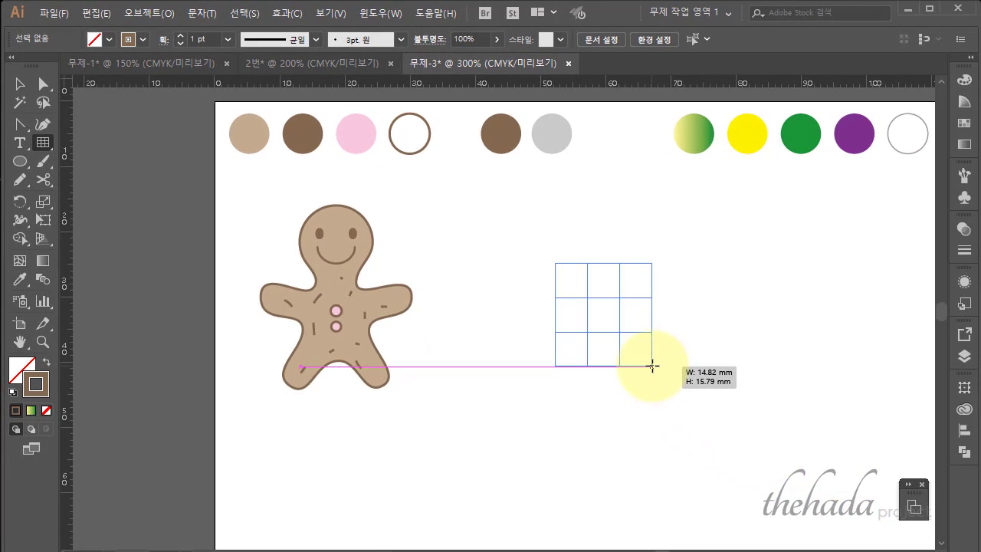
pyautogui.moveTo(652, 366); pyautogui.dragTo(649, 365)
pyautogui.press('Up')
pyautogui.press('Up')
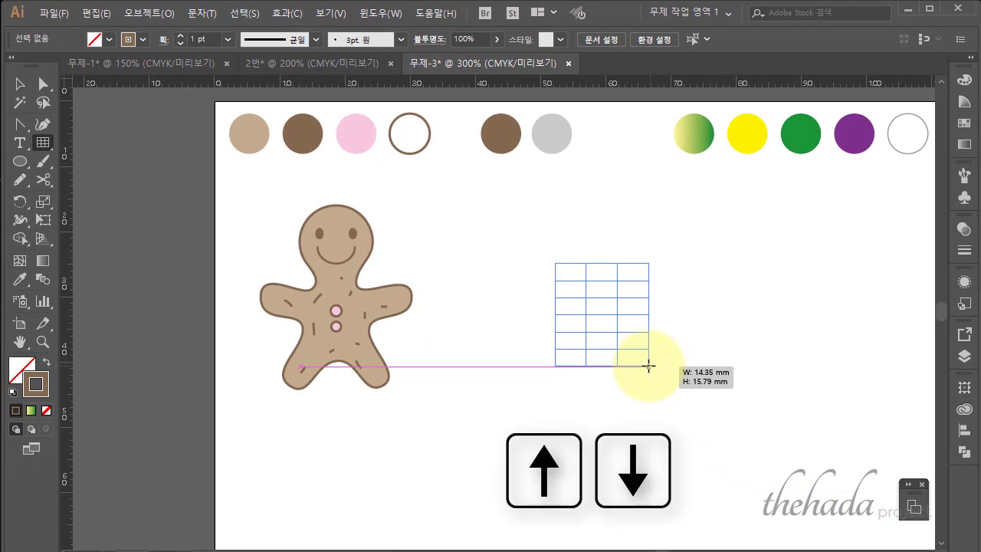
pyautogui.press('Down')
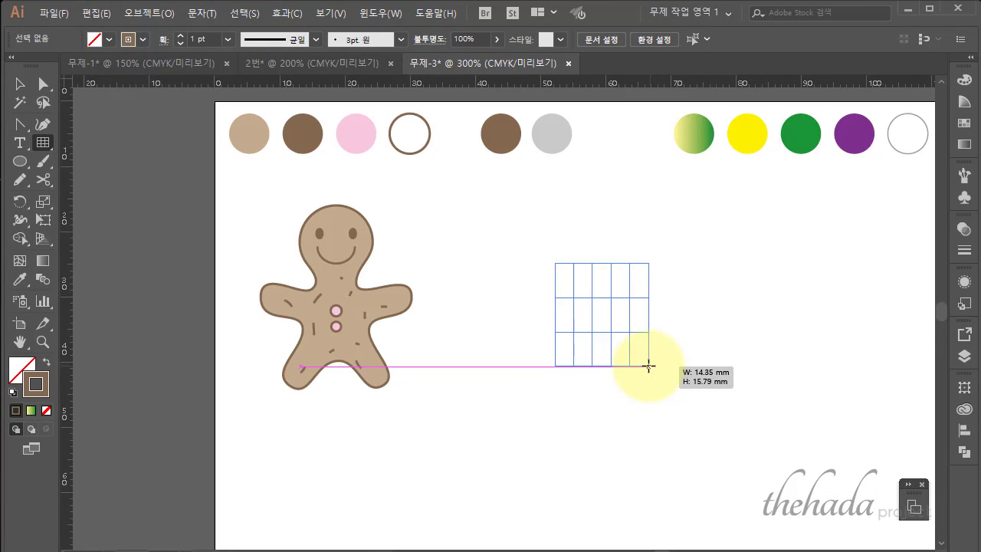
pyautogui.press('Left')
pyautogui.press('Left')
pyautogui.moveTo(649, 366); pyautogui.dragTo(672, 392)
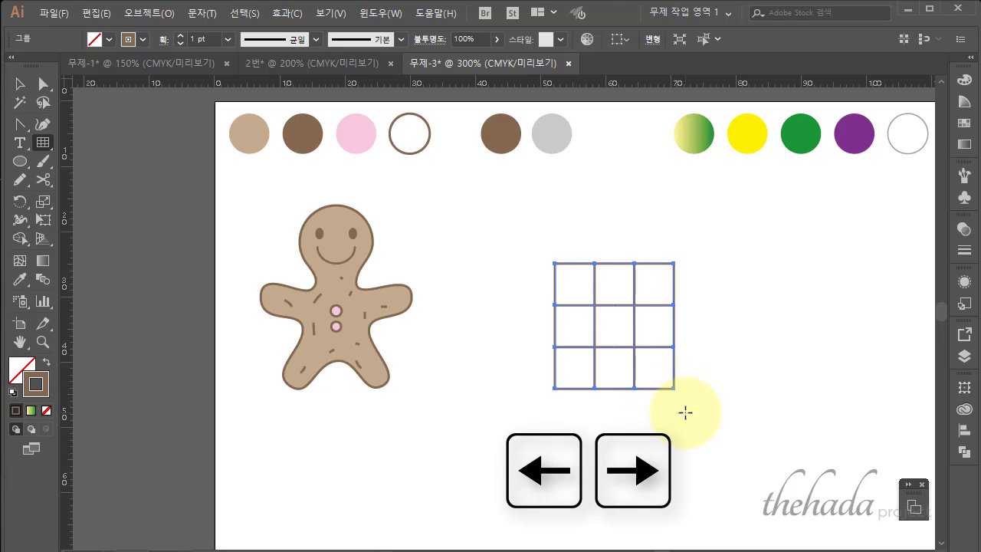
# Step: Select the grid's bottom corner points and nudge the bottom-right corner inward
pyautogui.click(19, 86)
pyautogui.click(20, 86)
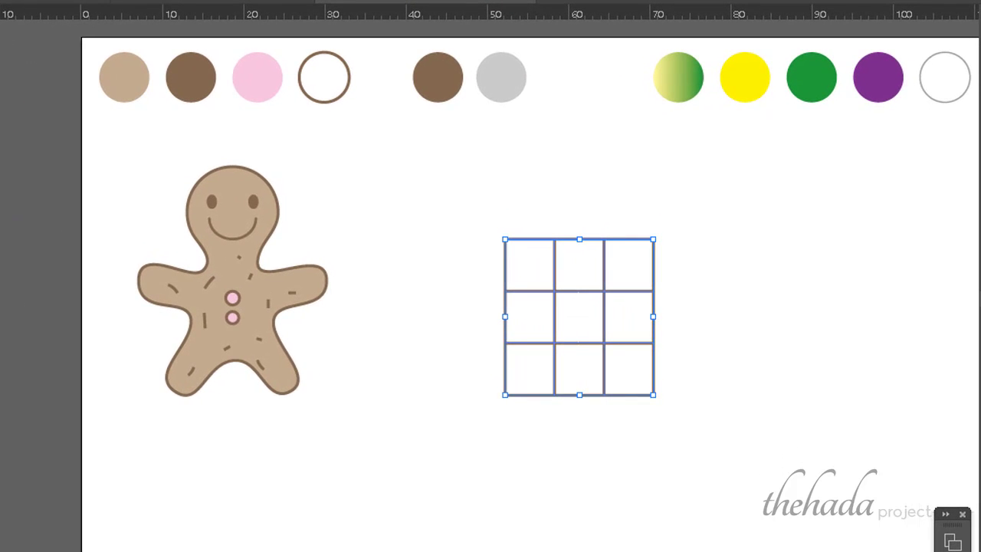
pyautogui.press('a')
pyautogui.click(536, 350)
pyautogui.click(523, 434)
pyautogui.moveTo(486, 376); pyautogui.dragTo(536, 400)
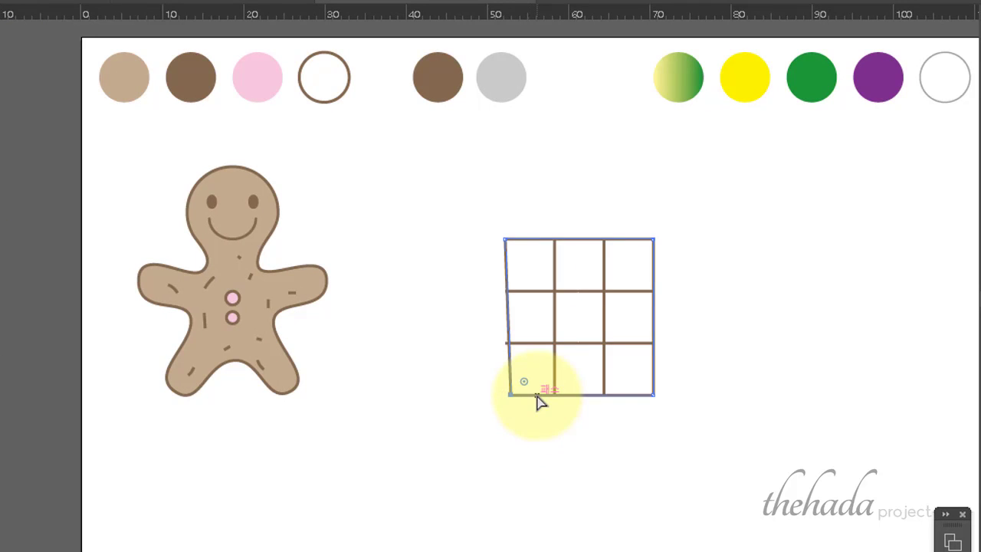
pyautogui.moveTo(666, 421); pyautogui.dragTo(634, 380)
pyautogui.press('Left')
pyautogui.press('Left')
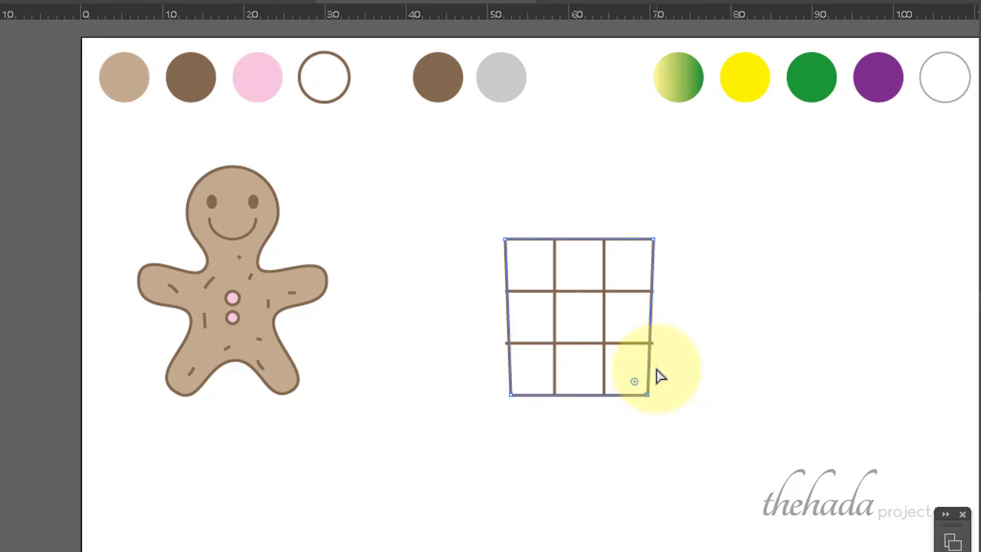
# Step: Nudge the grid's inner vertical lines to fit the tapered shape
pyautogui.click(555, 394)
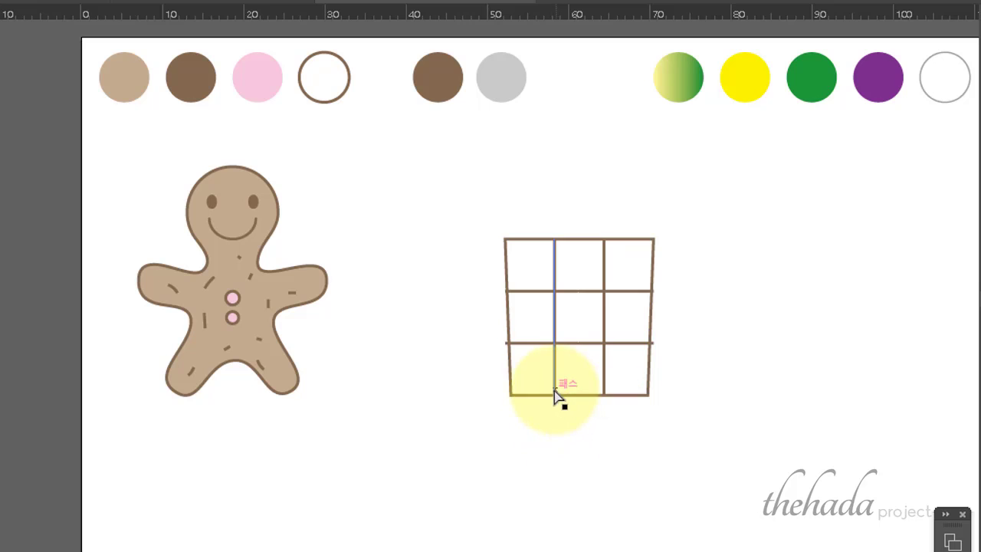
pyautogui.keyDown('shift'); pyautogui.click(604, 396); pyautogui.keyUp('shift')
pyautogui.press('Right')
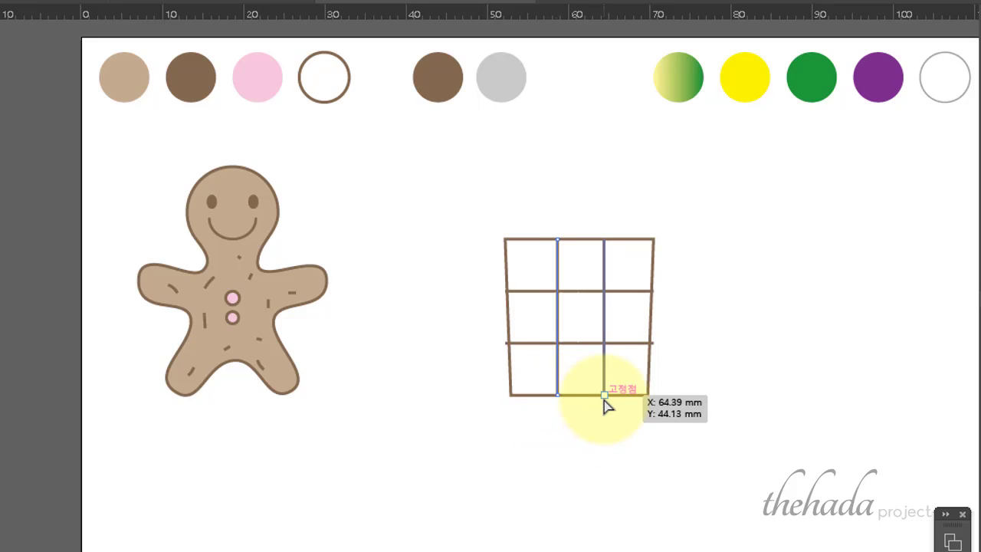
pyautogui.press('Left')
pyautogui.click(608, 436)
pyautogui.click(554, 395)
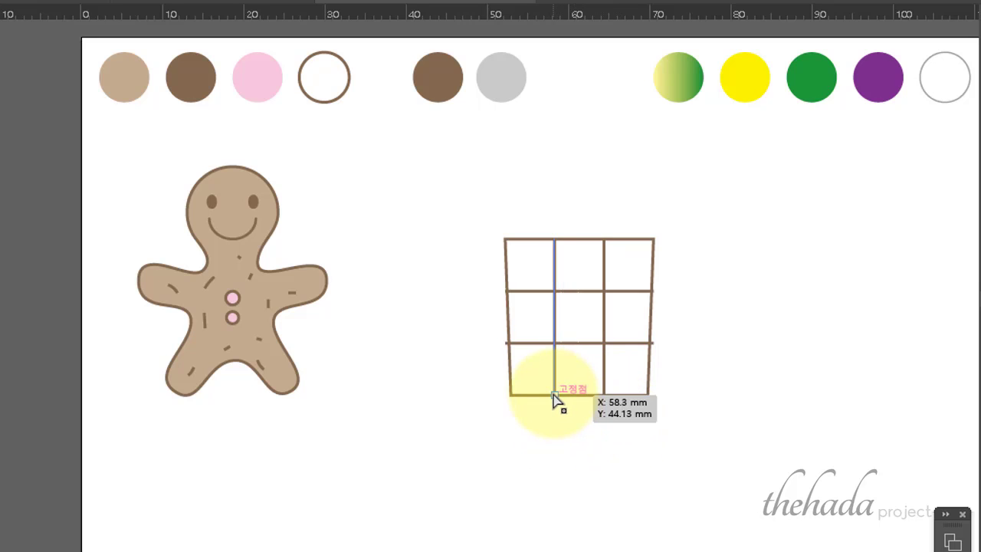
pyautogui.keyDown('shift'); pyautogui.click(604, 396); pyautogui.keyUp('shift')
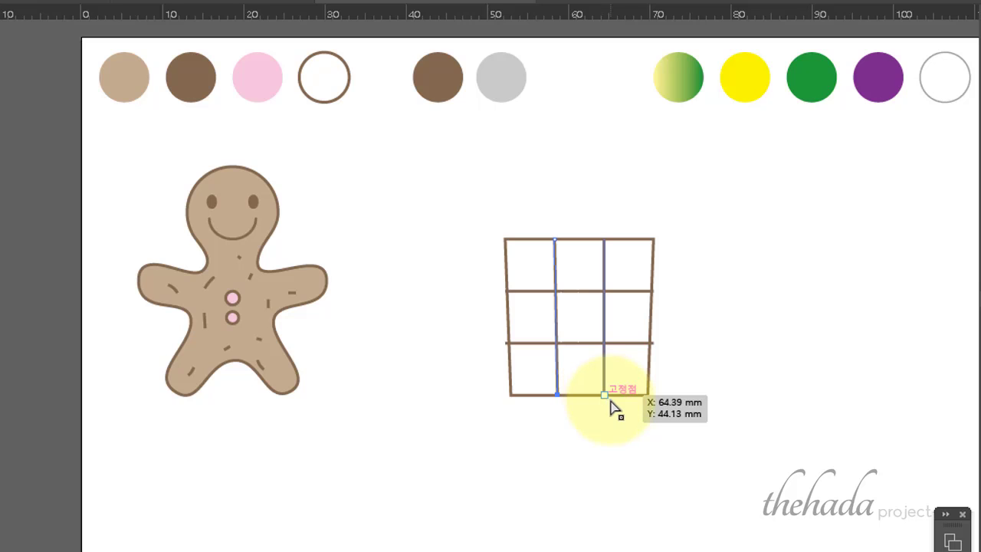
pyautogui.click(606, 395)
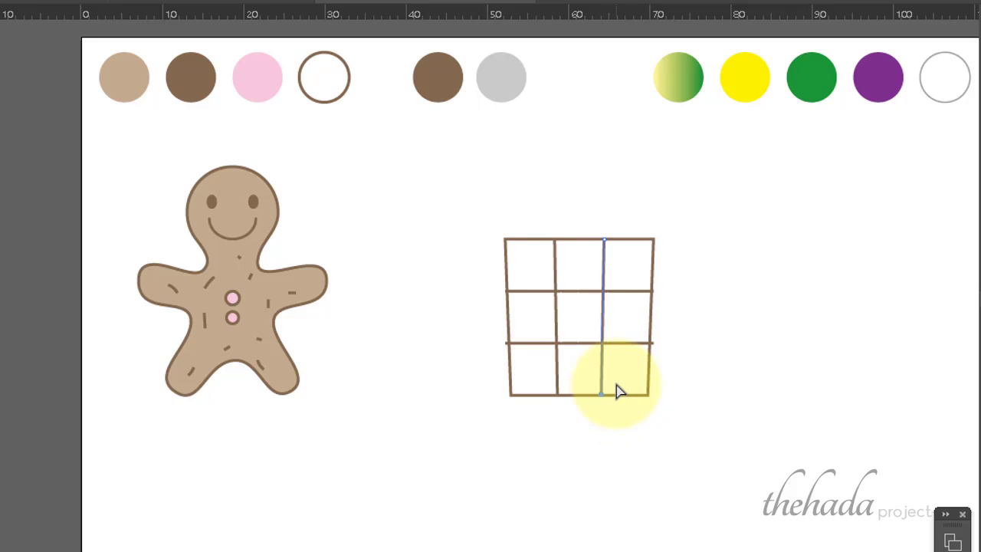
# Step: Zoom in and adjust the grid's lower and upper horizontal lines
pyautogui.click(653, 343)
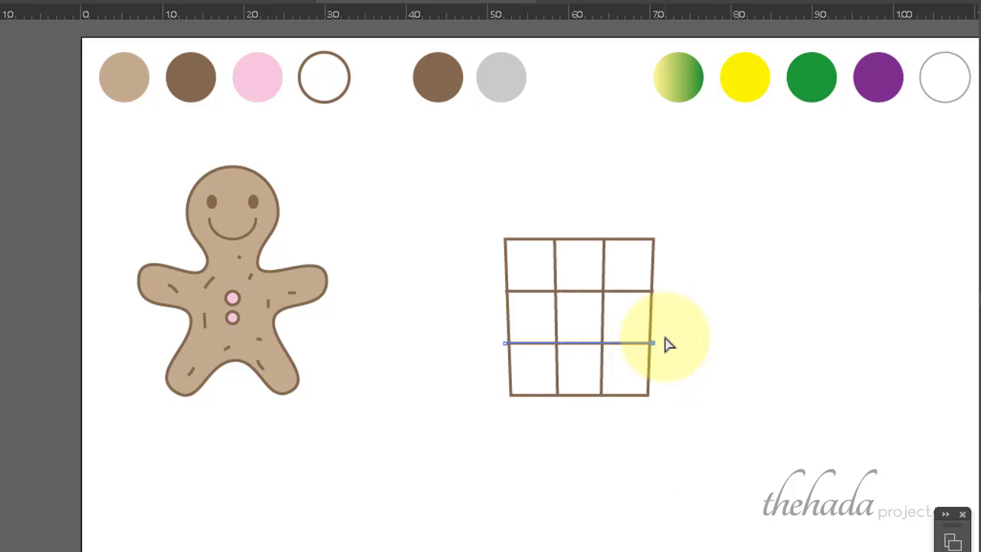
pyautogui.hotkey('ctrl', '+')
pyautogui.click(668, 344)
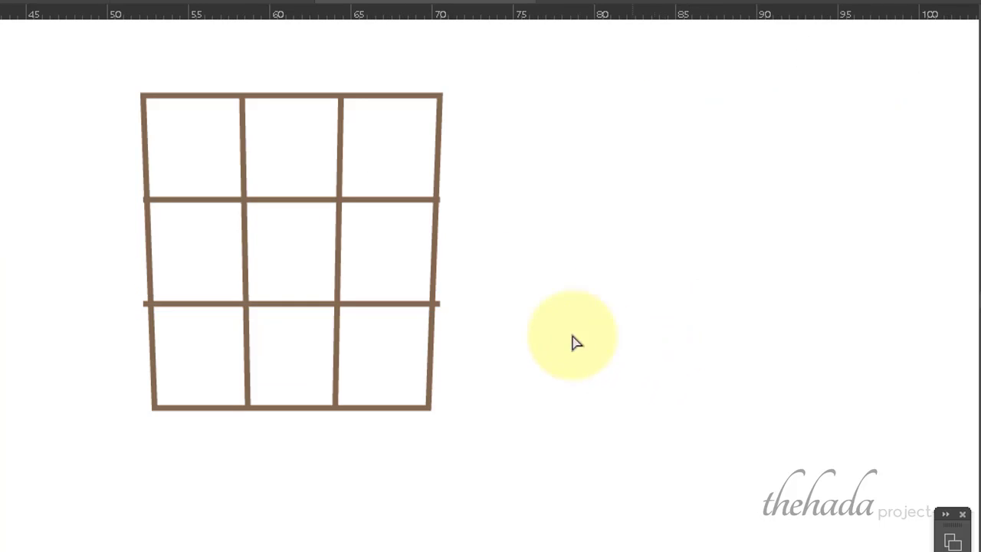
pyautogui.click(439, 307)
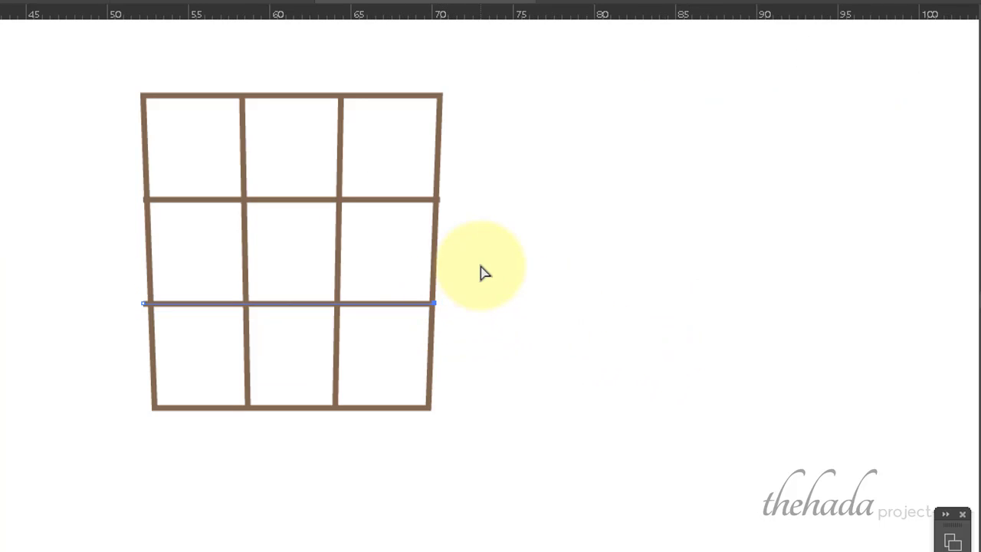
pyautogui.click(483, 274)
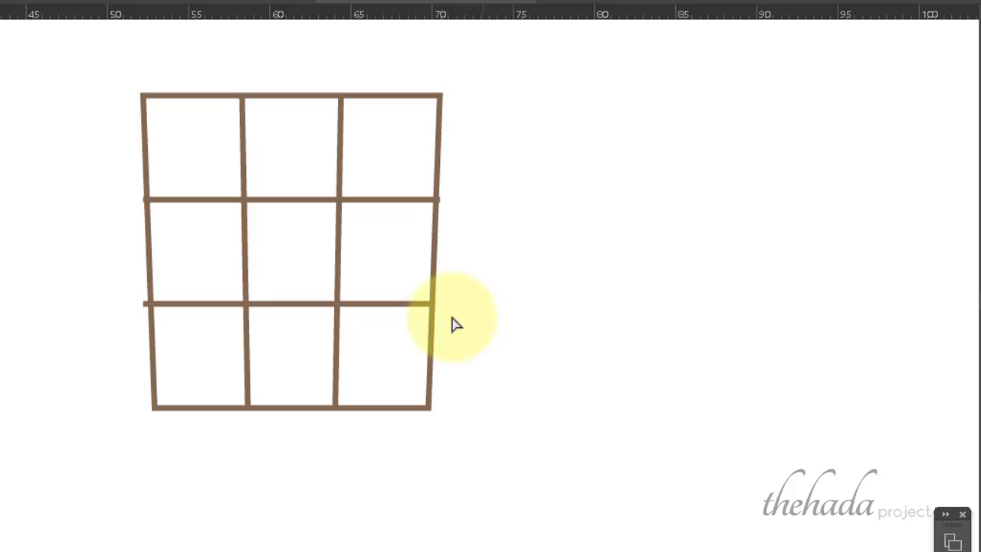
pyautogui.click(146, 305)
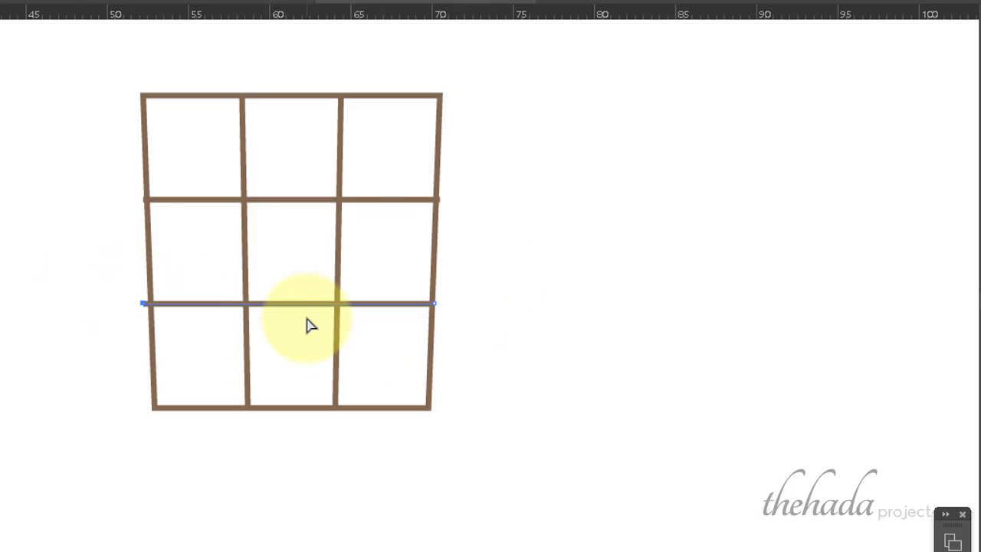
pyautogui.click(442, 200)
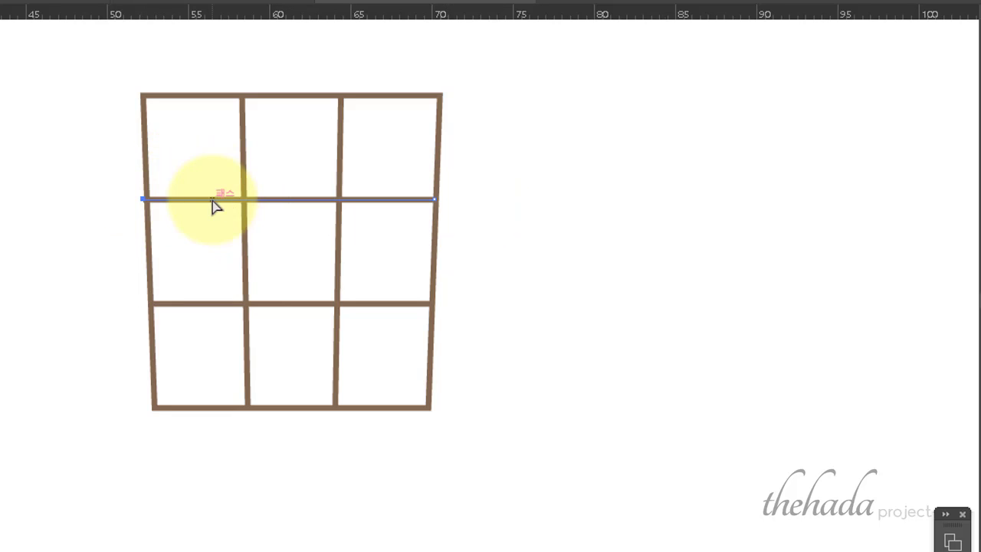
pyautogui.click(545, 302)
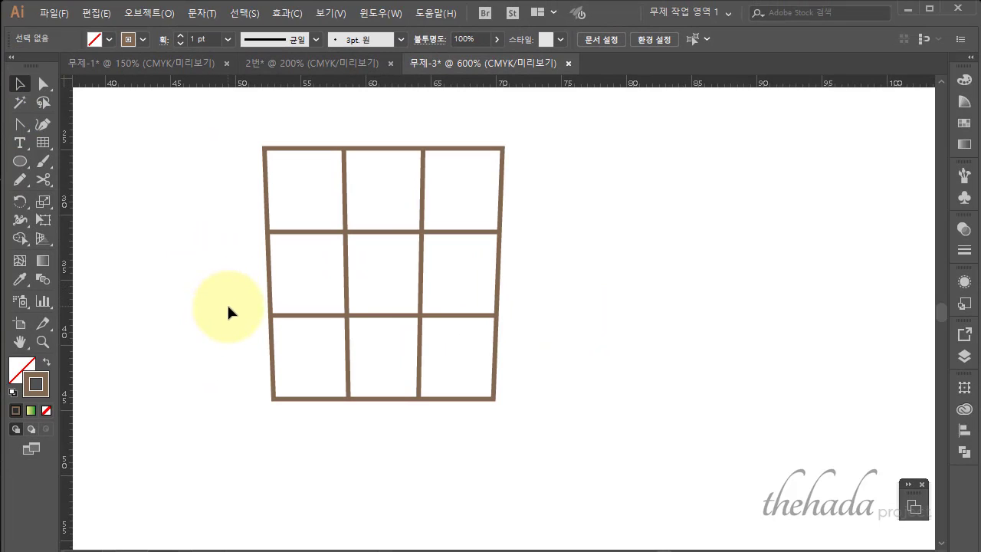
# Step: Select the whole grid and raise its stroke weight to 2 pt
pyautogui.press('p')
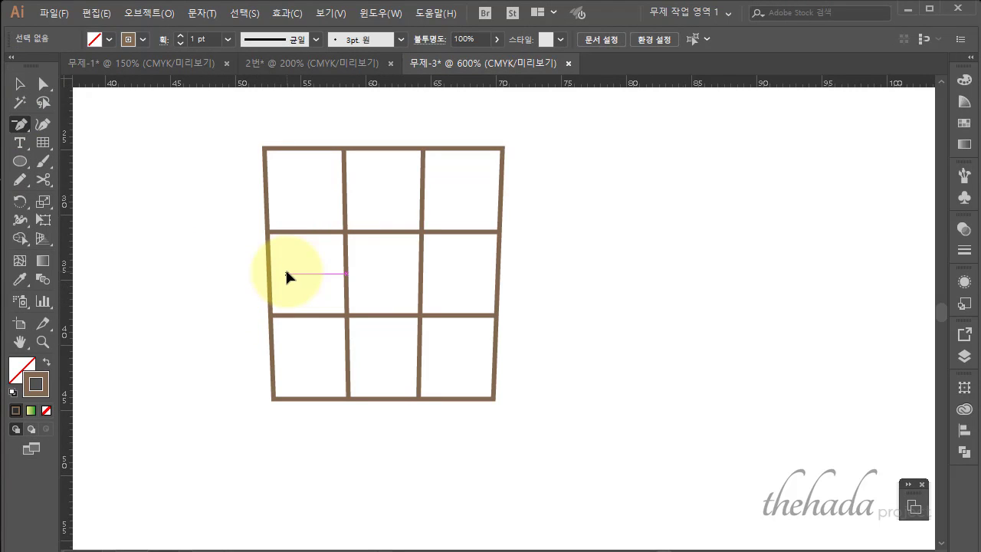
pyautogui.click(20, 84)
pyautogui.moveTo(234, 146); pyautogui.dragTo(551, 397)
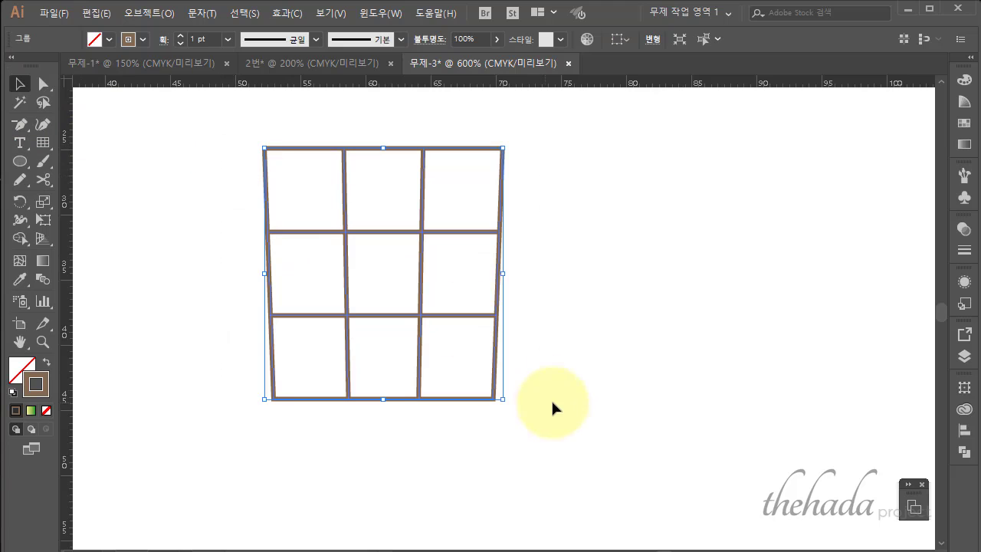
pyautogui.click(181, 35)
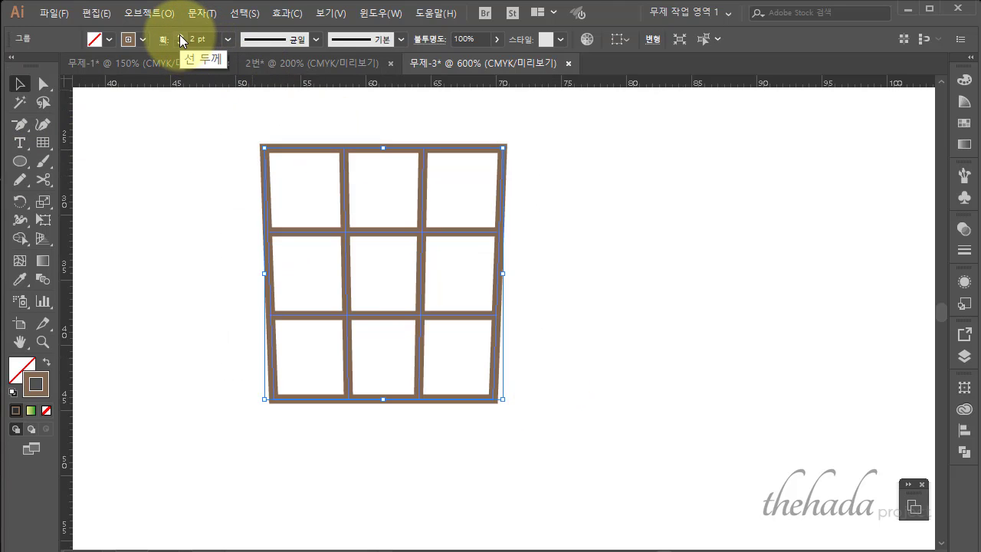
pyautogui.hotkey('ctrl', '-')
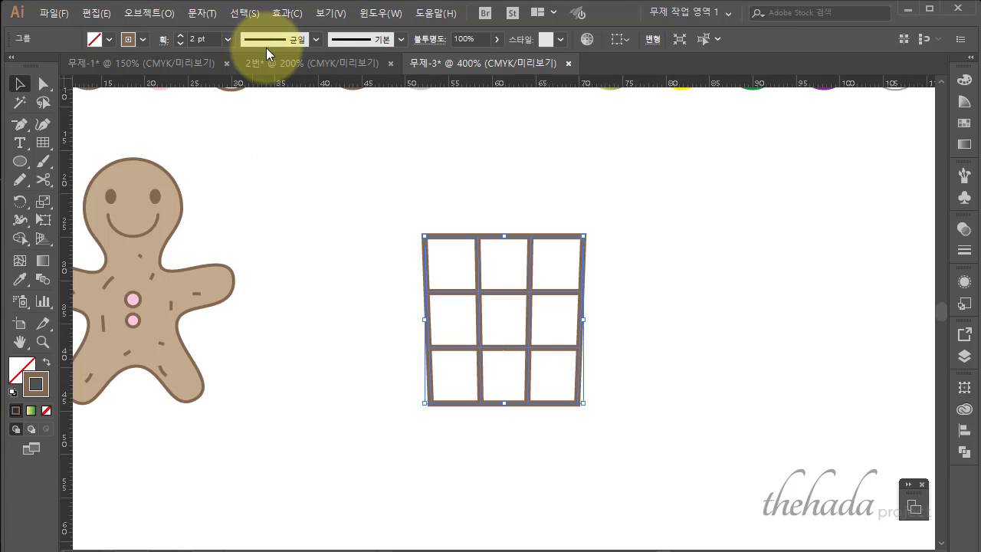
pyautogui.hotkey('ctrl', '-')
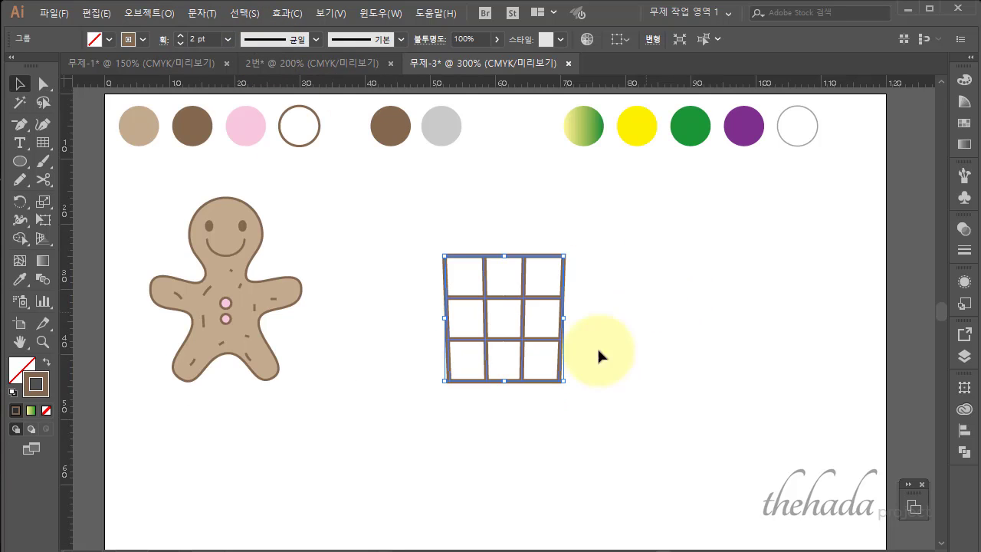
# Step: Thicken the grid lines to 3 pt and move the grid slightly left
pyautogui.click(502, 420)
pyautogui.moveTo(405, 222); pyautogui.dragTo(623, 435)
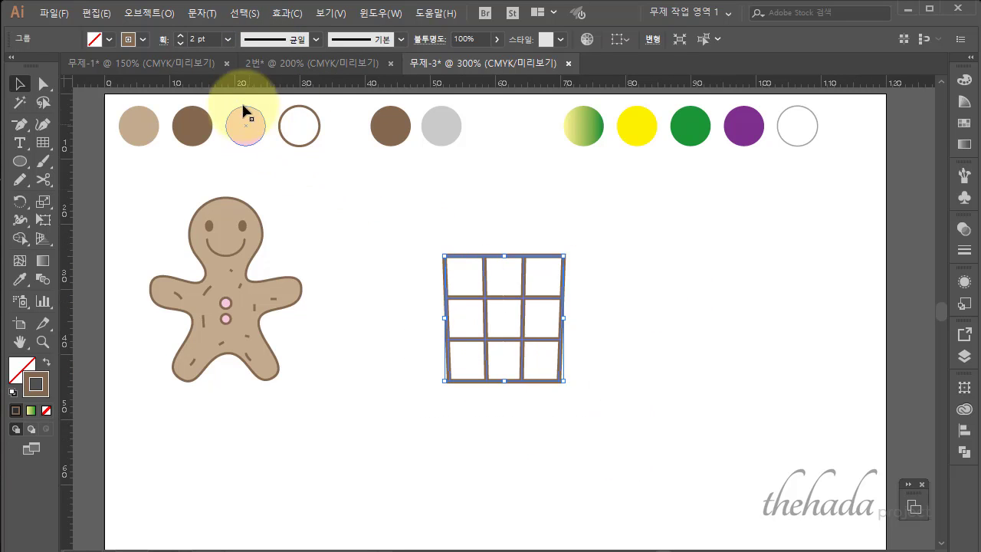
pyautogui.click(181, 36)
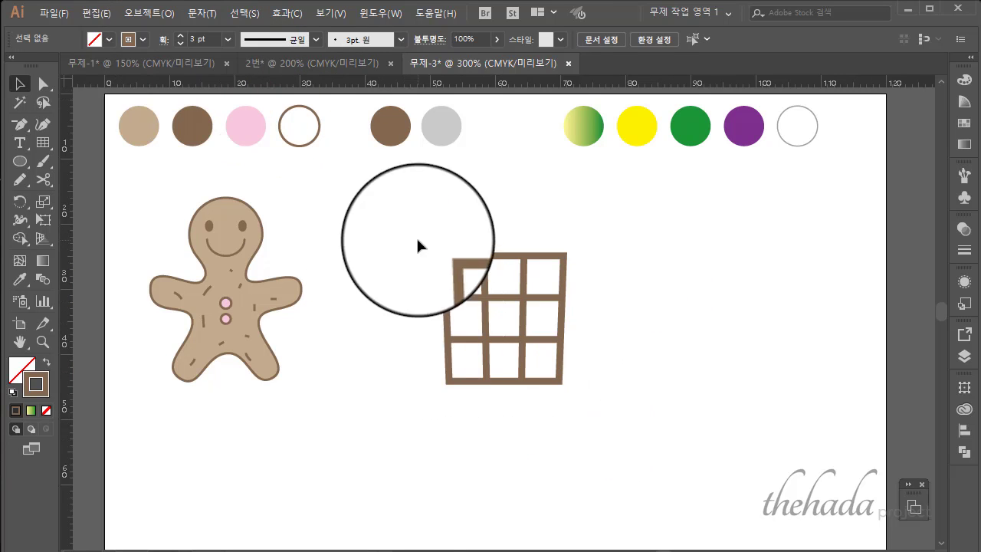
pyautogui.moveTo(479, 295); pyautogui.dragTo(413, 268)
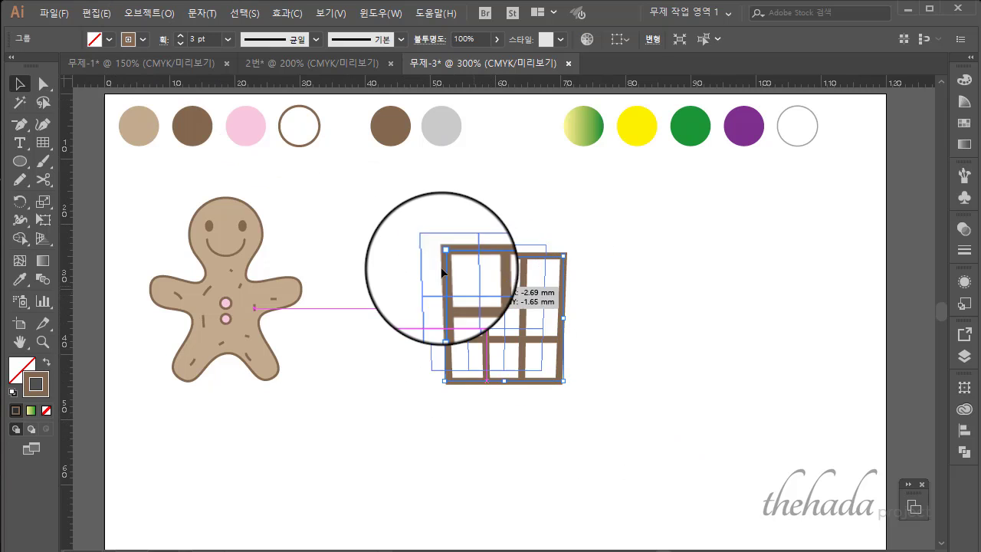
pyautogui.click(149, 13)
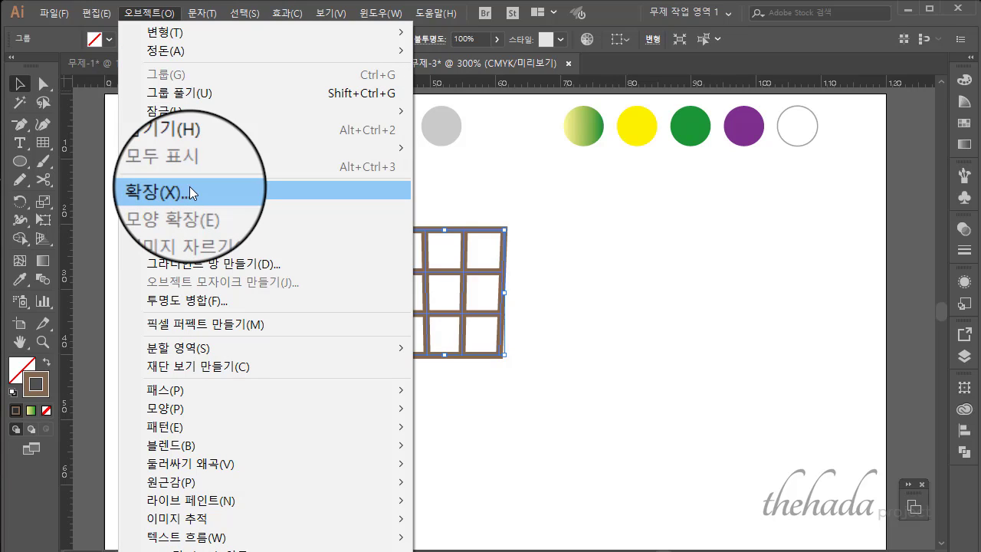
# Step: Expand the grid's fill and stroke into shapes and colour them from the grey circle
pyautogui.click(189, 188)
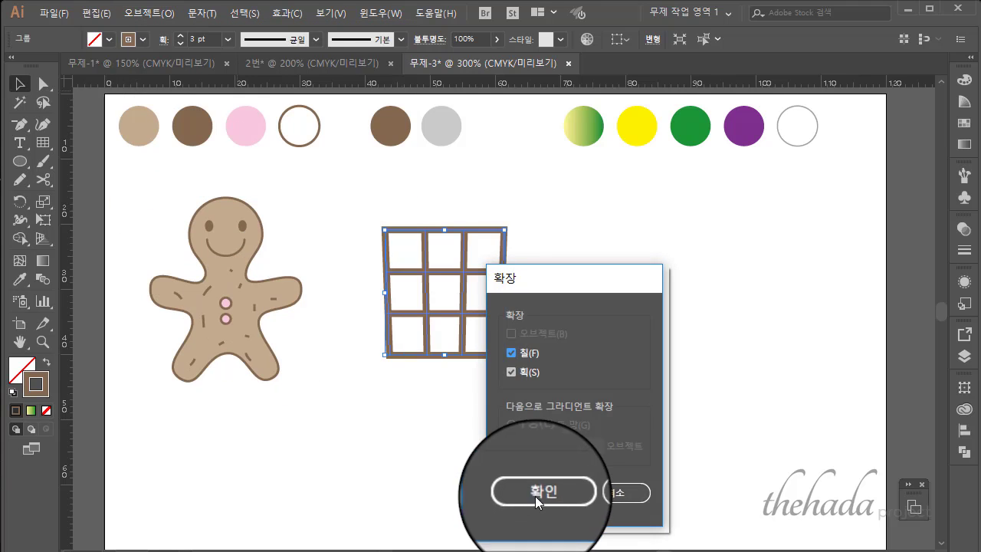
pyautogui.click(531, 494)
pyautogui.click(481, 478)
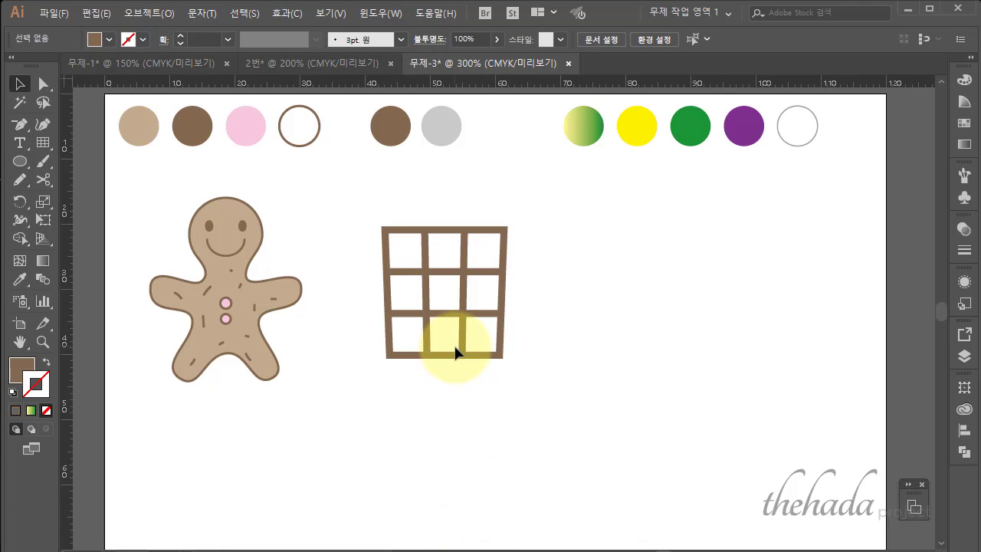
pyautogui.click(460, 355)
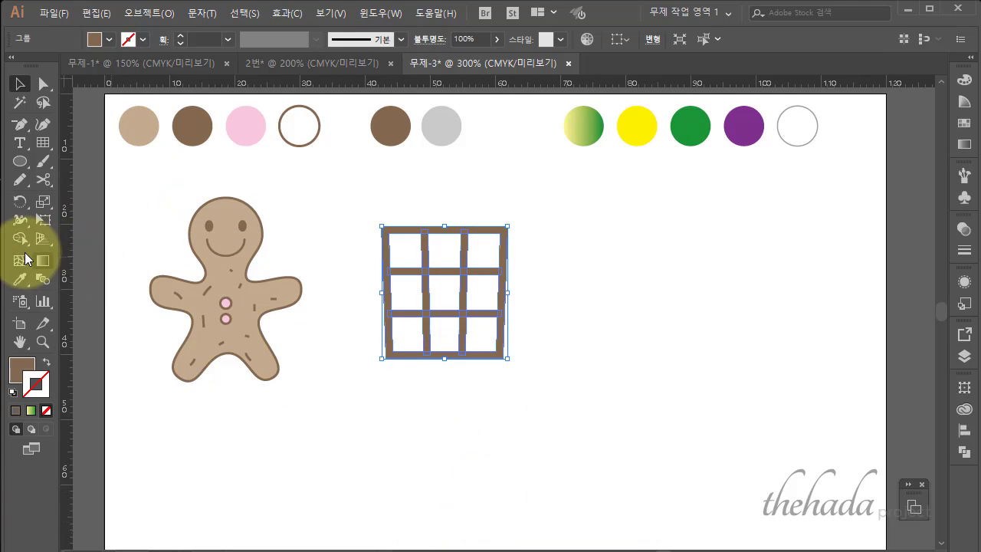
pyautogui.click(19, 279)
pyautogui.click(449, 121)
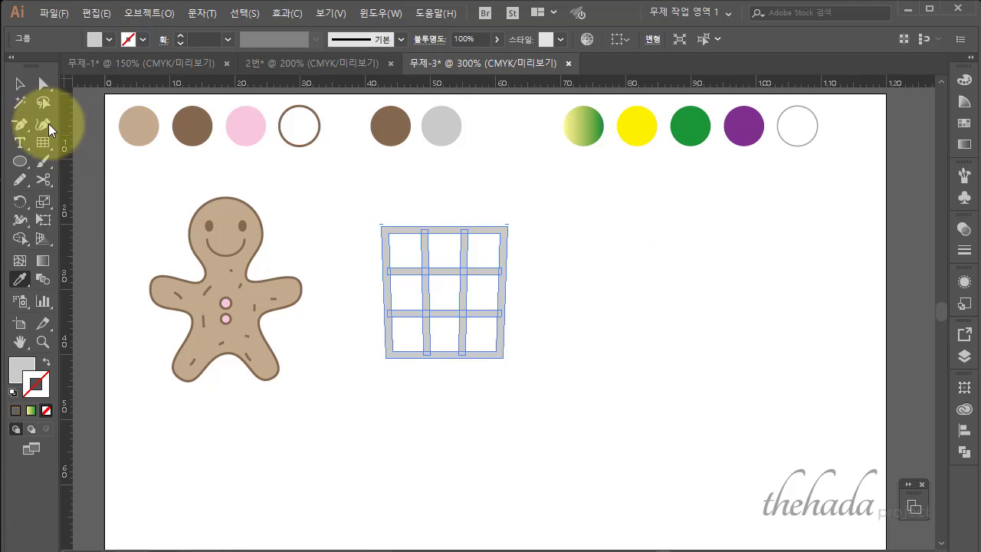
# Step: Unite all the expanded grid pieces into one shape with Pathfinder
pyautogui.click(19, 83)
pyautogui.moveTo(372, 209); pyautogui.dragTo(549, 396)
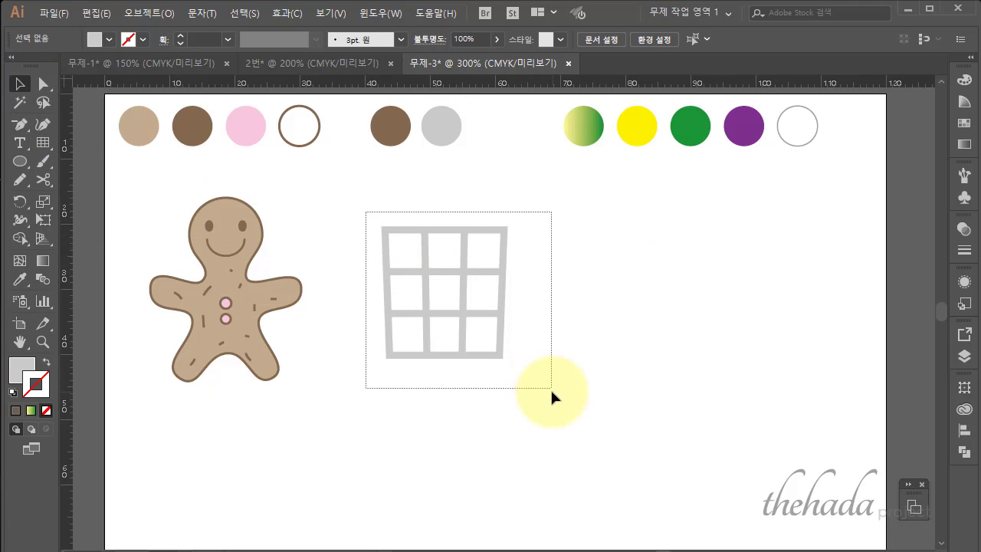
pyautogui.click(964, 451)
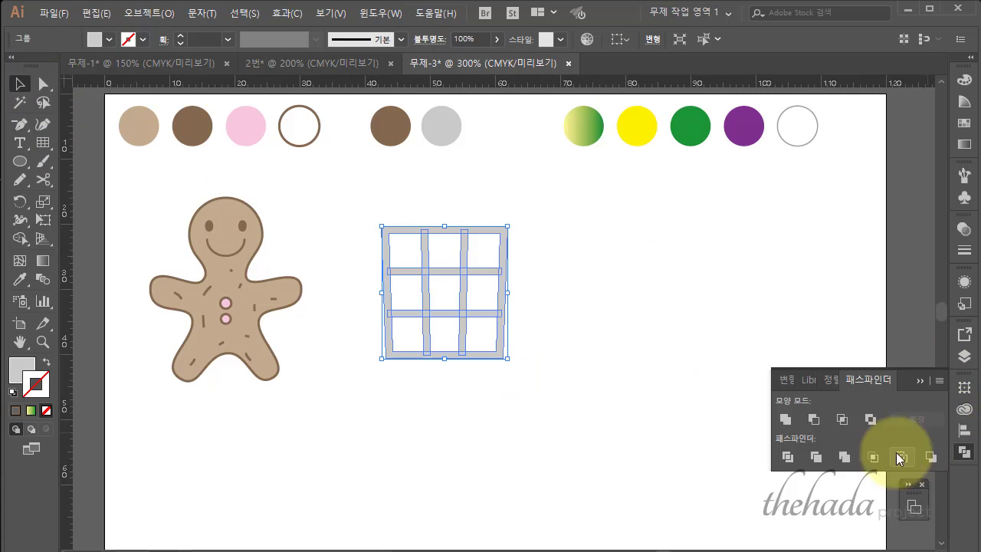
pyautogui.click(791, 422)
# Step: Start a Pen path with a handle above the grid, down to its top-right corner
pyautogui.click(684, 425)
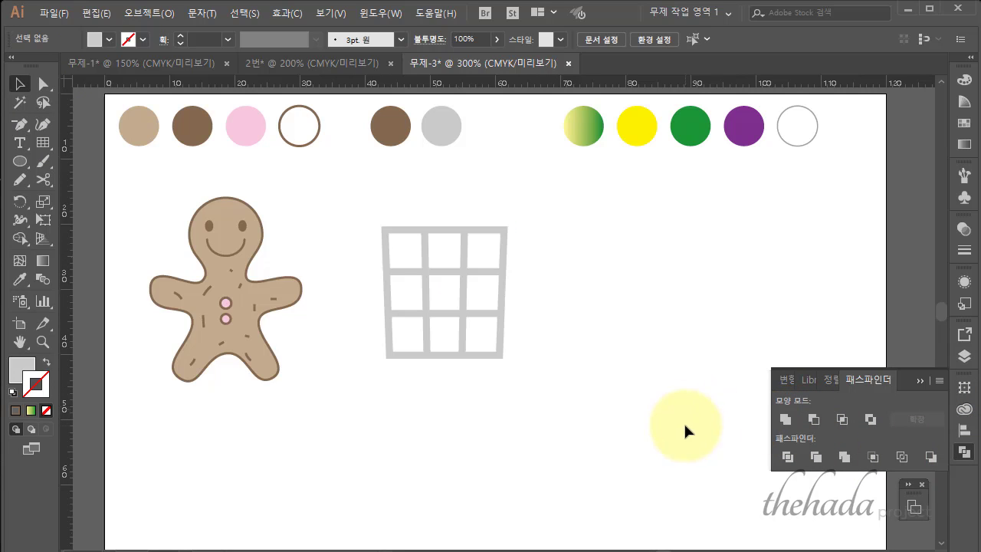
pyautogui.click(919, 381)
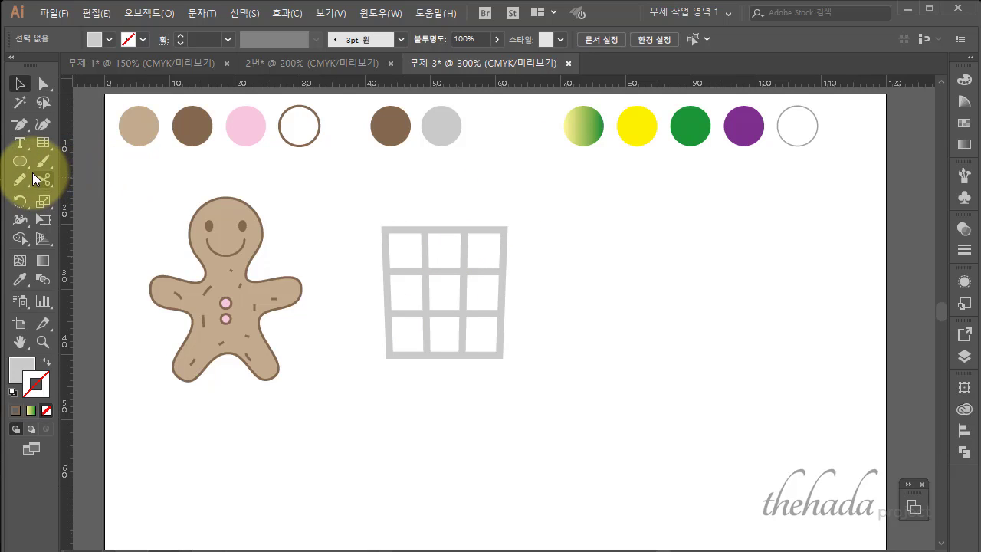
pyautogui.click(19, 125)
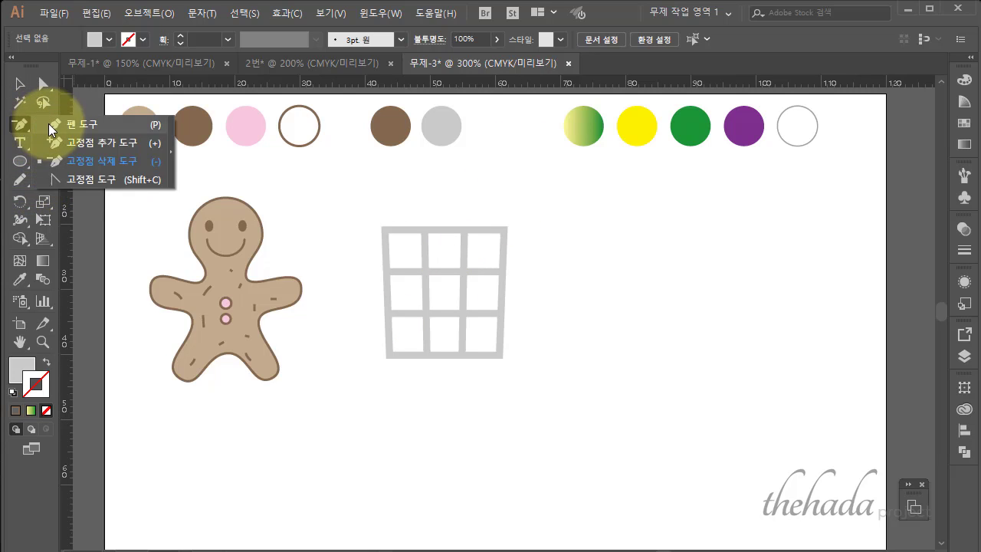
pyautogui.click(517, 168)
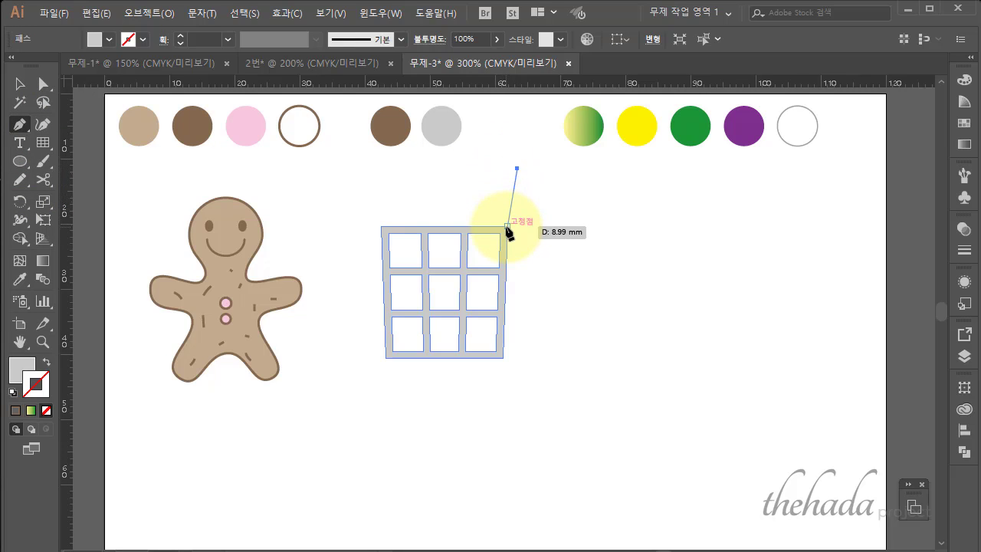
pyautogui.click(506, 226)
pyautogui.click(460, 231)
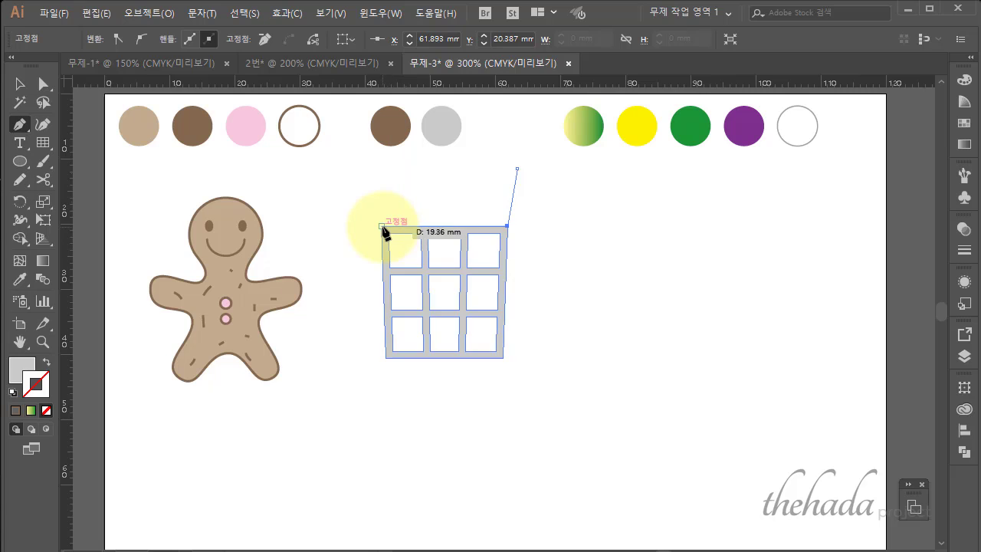
# Step: Continue the path around the grid's other corners and swap fill and stroke to outline it
pyautogui.click(382, 227)
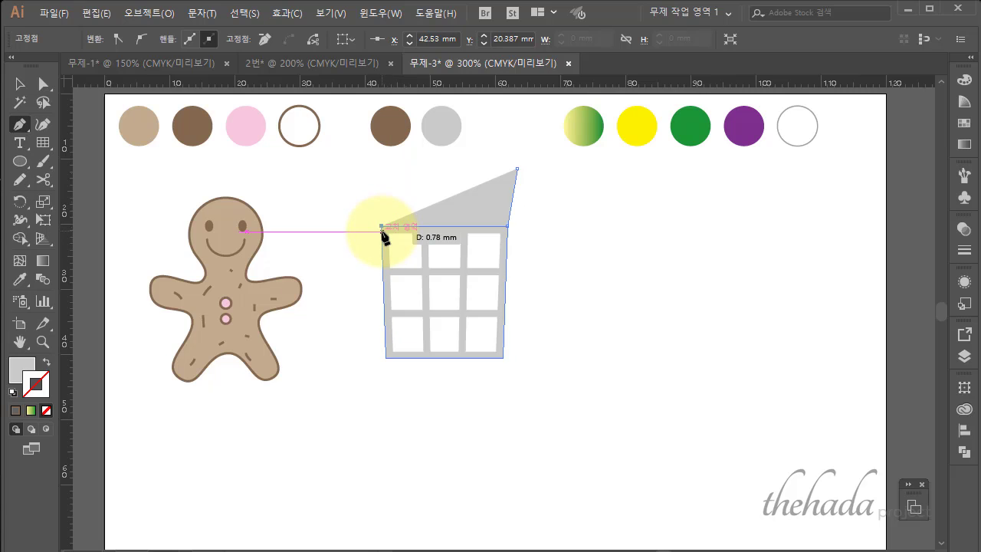
pyautogui.click(391, 356)
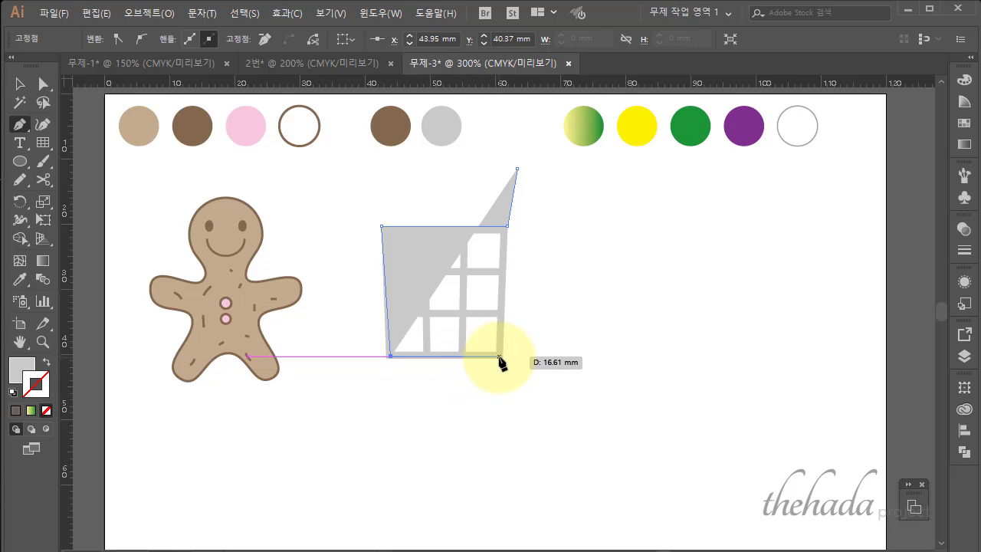
pyautogui.click(499, 356)
pyautogui.click(504, 314)
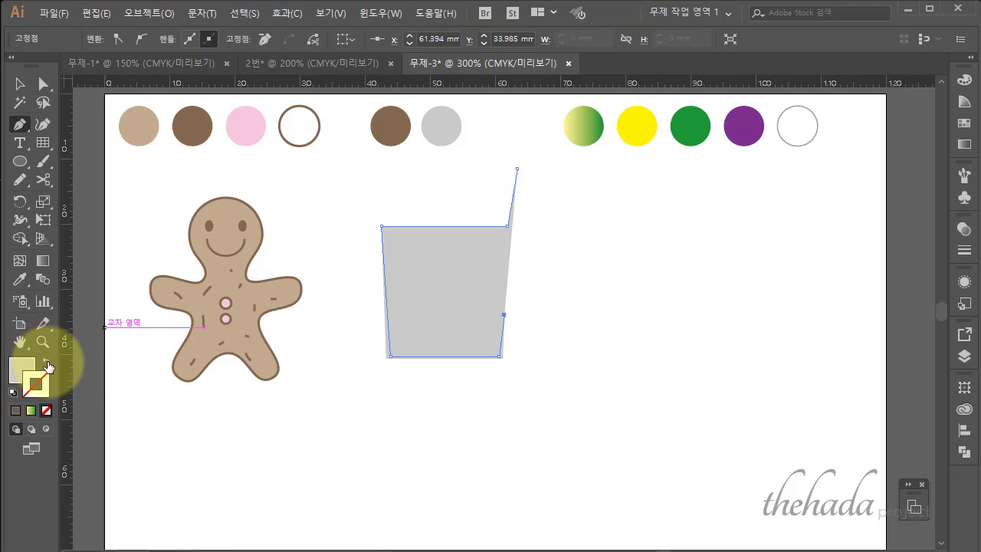
pyautogui.click(46, 362)
# Step: Give the frame path the brown outline colour sampled from the circle
pyautogui.click(21, 84)
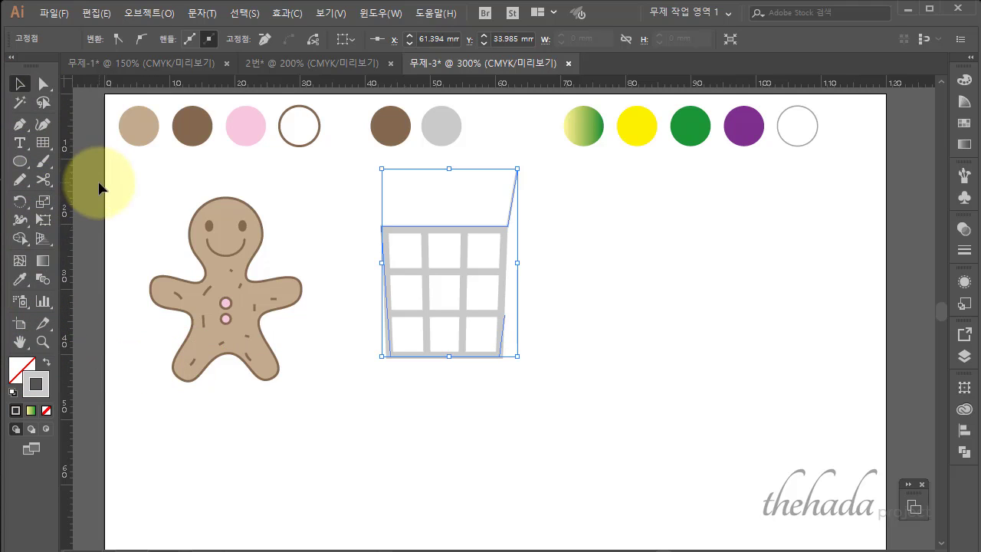
pyautogui.click(20, 279)
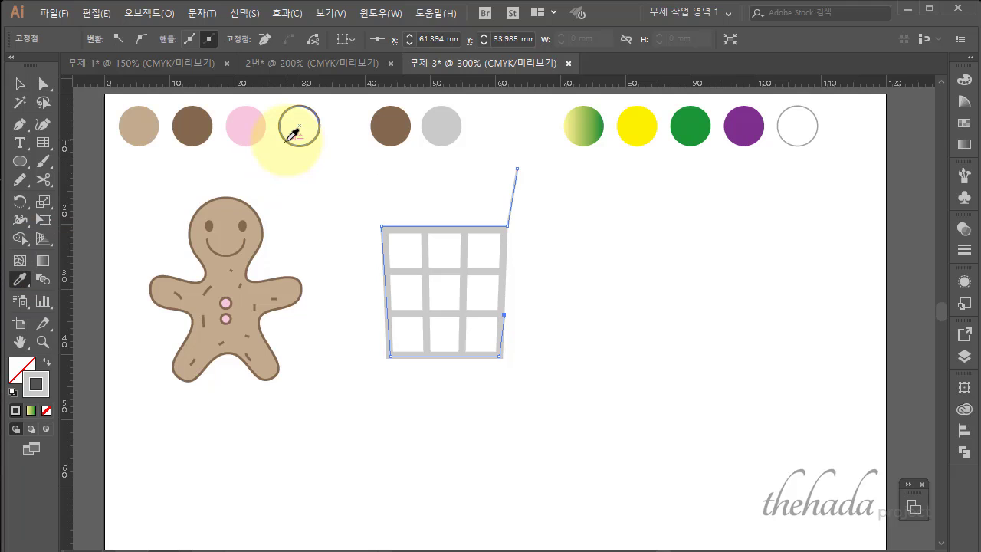
pyautogui.click(288, 140)
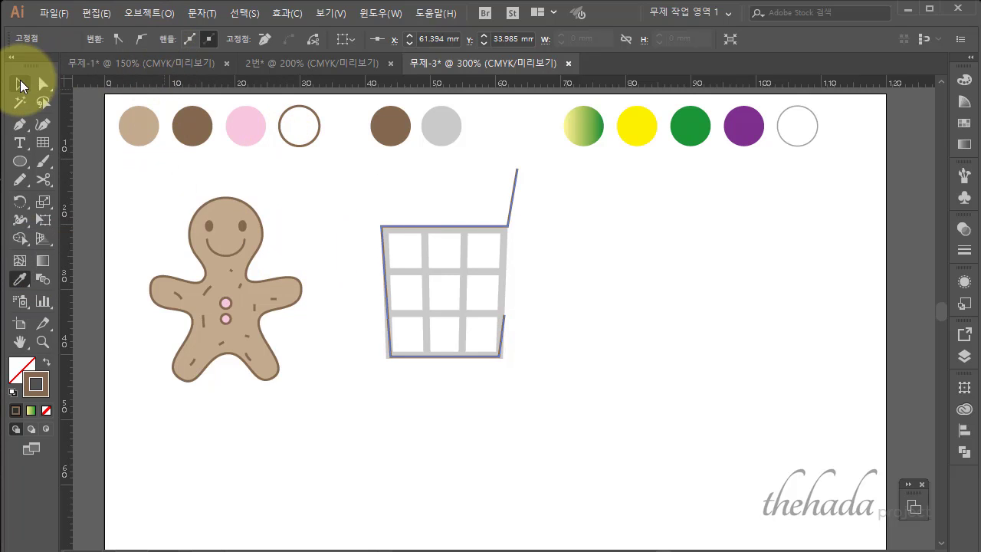
pyautogui.click(21, 85)
pyautogui.click(487, 202)
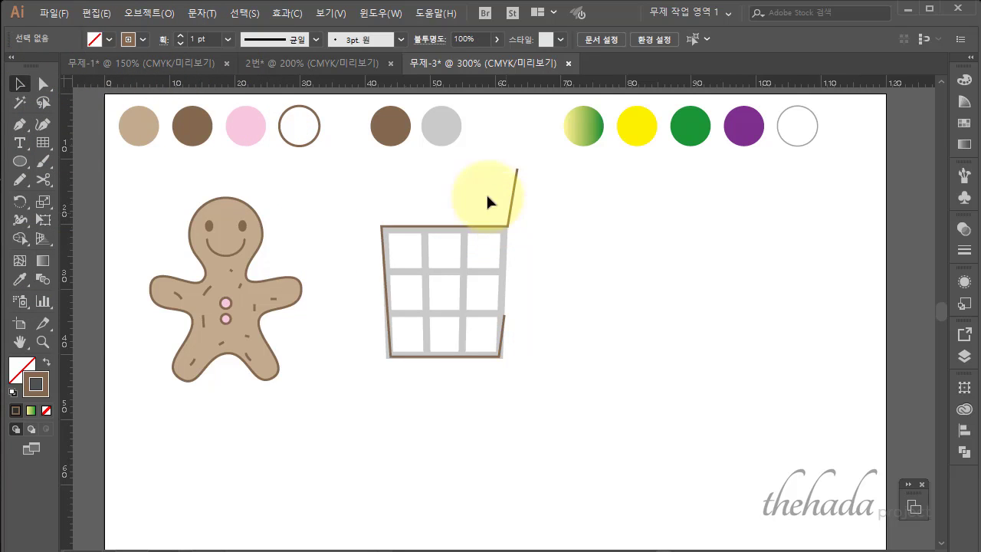
# Step: Raise the frame's stroke weight through several values, settling around 5 pt
pyautogui.click(180, 35)
pyautogui.click(180, 35)
pyautogui.click(181, 35)
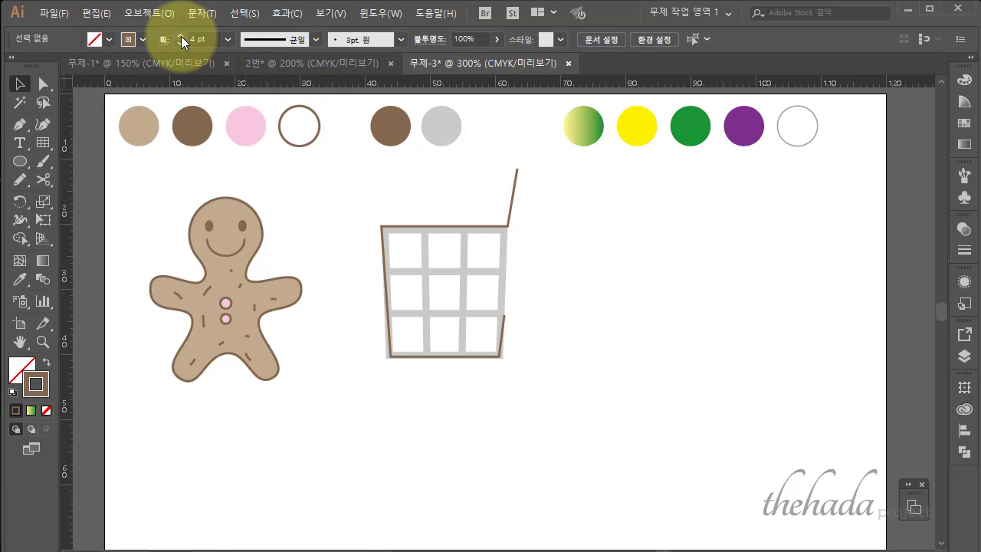
pyautogui.click(181, 35)
pyautogui.click(181, 36)
pyautogui.click(180, 36)
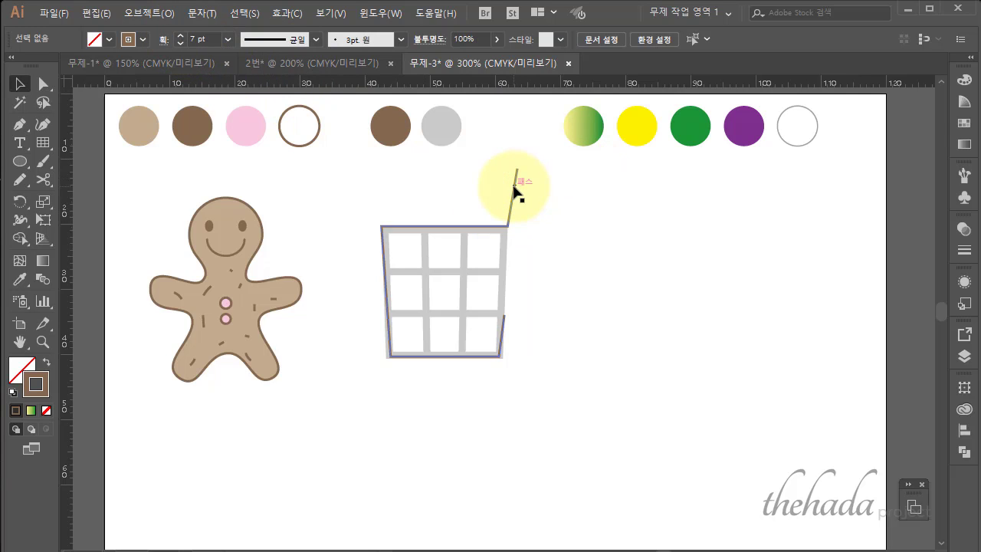
pyautogui.click(515, 191)
pyautogui.click(181, 41)
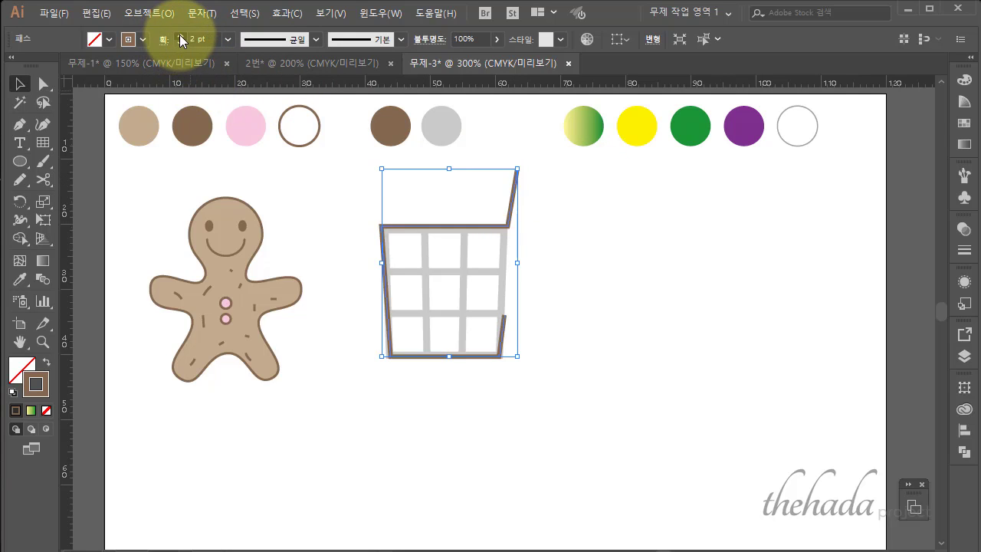
pyautogui.click(180, 35)
pyautogui.click(180, 35)
pyautogui.click(181, 35)
pyautogui.click(677, 324)
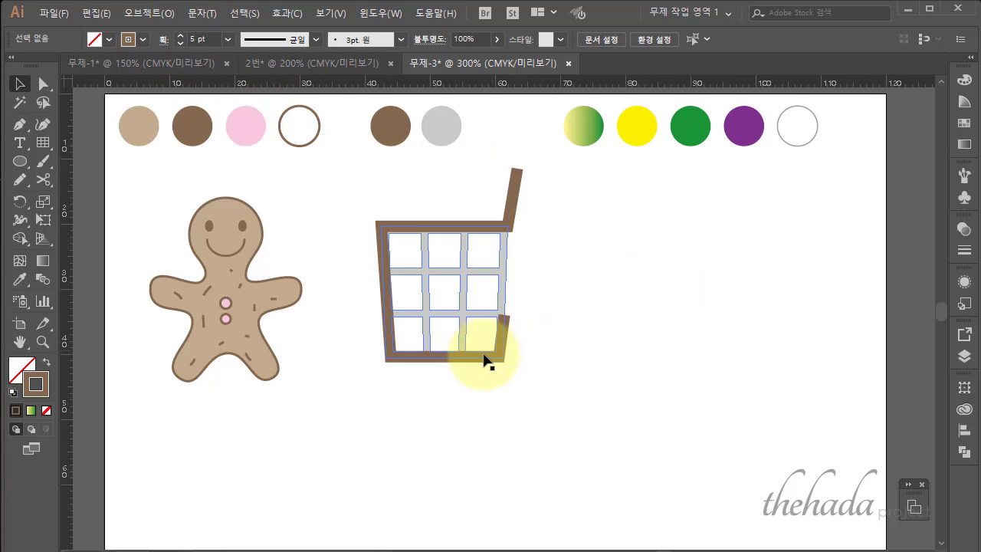
# Step: Try a thin brown stroke on the grey grid, then undo it
pyautogui.click(483, 358)
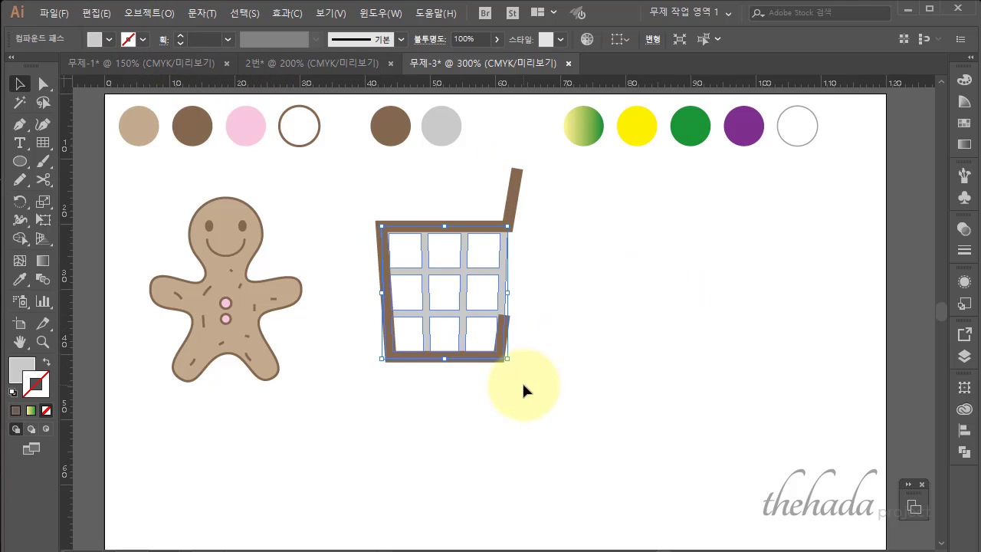
pyautogui.click(182, 34)
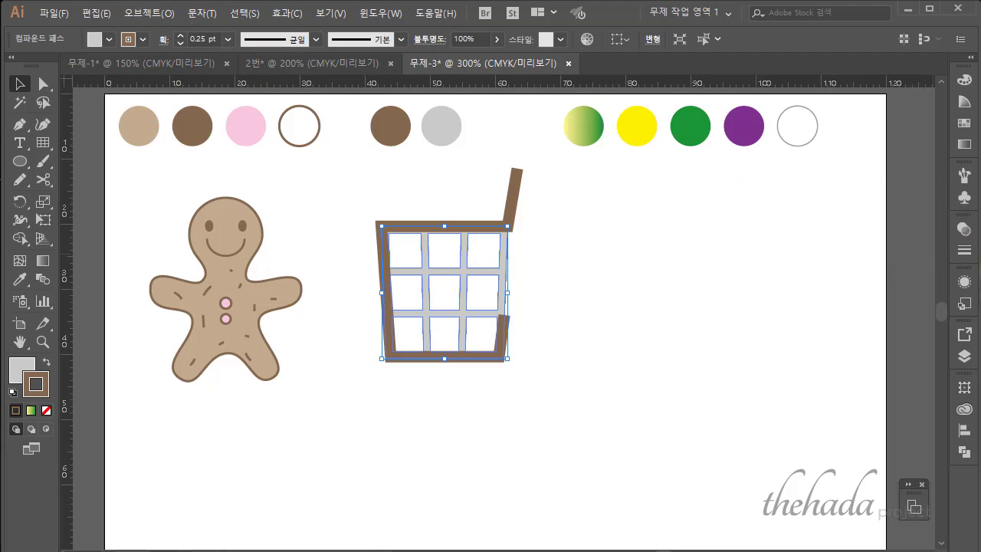
pyautogui.click(510, 197)
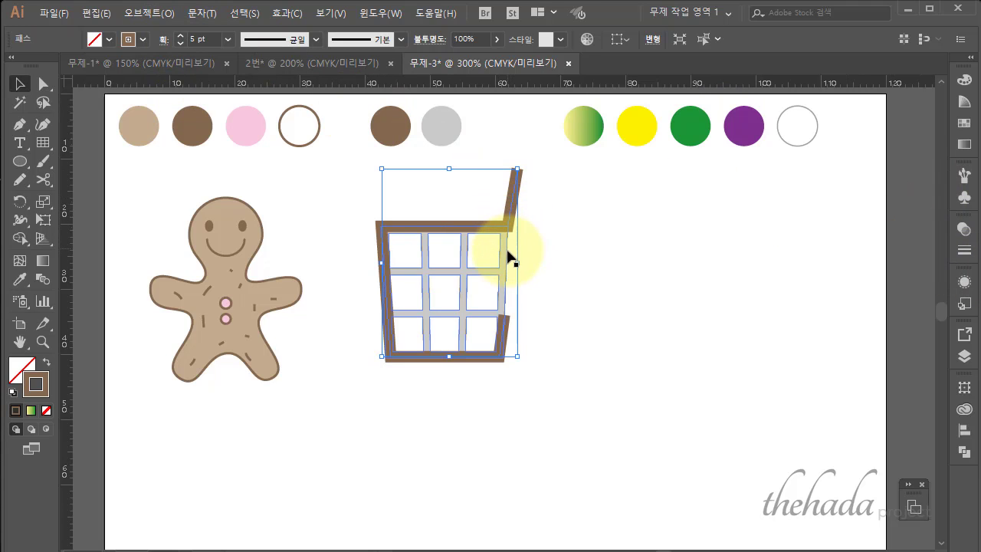
pyautogui.click(508, 257)
pyautogui.hotkey('ctrl', 'z')
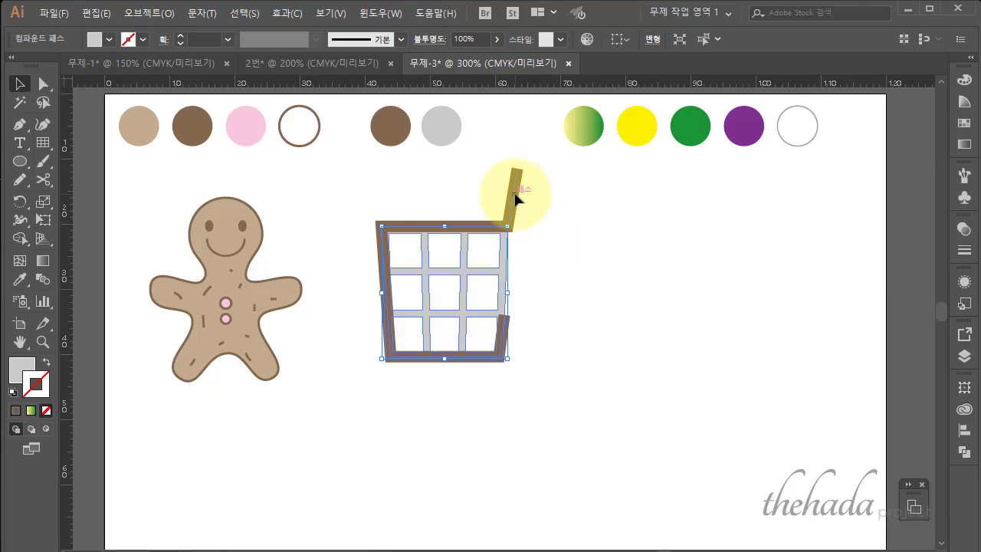
# Step: Set the frame outline to 6 pt with Round Cap ends in the Stroke panel
pyautogui.click(514, 197)
pyautogui.click(181, 35)
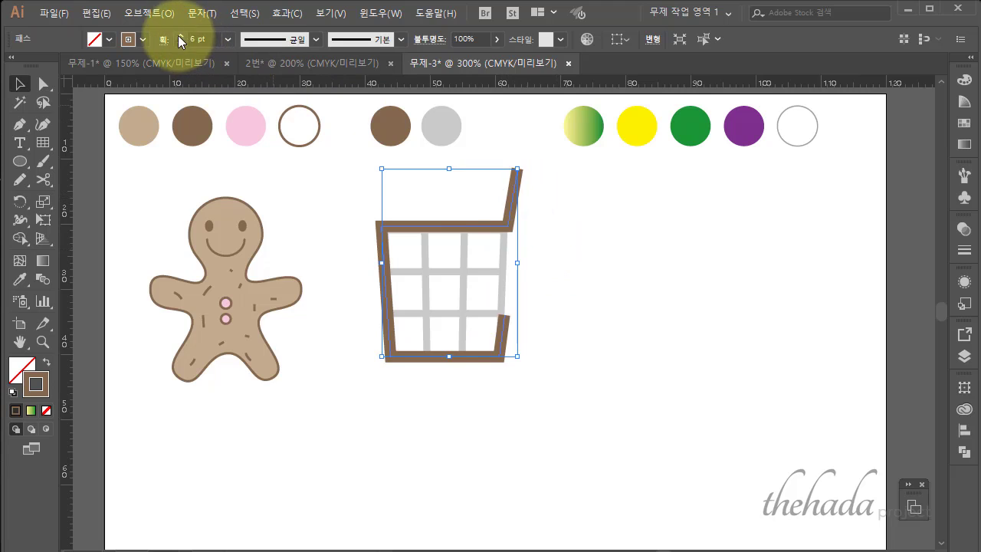
pyautogui.click(963, 249)
pyautogui.click(838, 265)
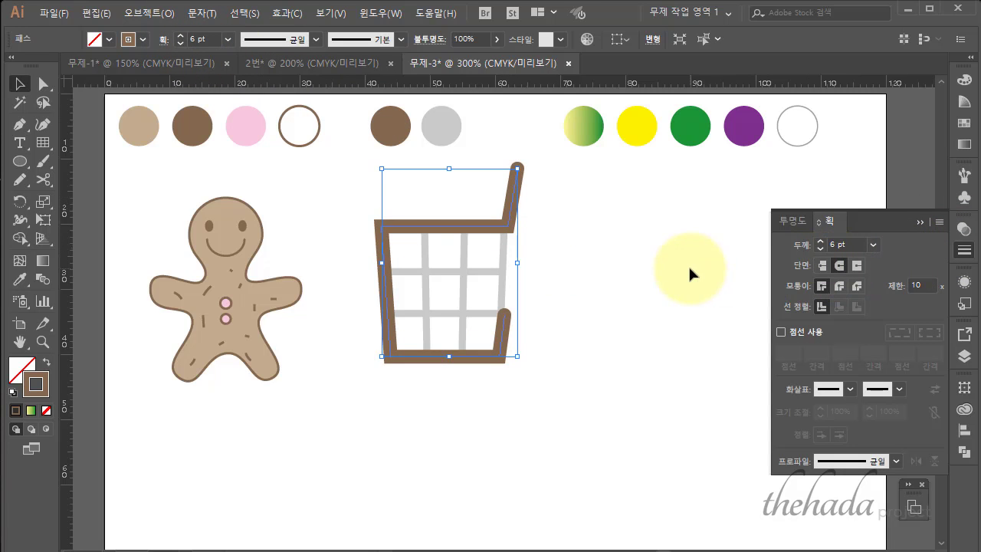
pyautogui.click(689, 268)
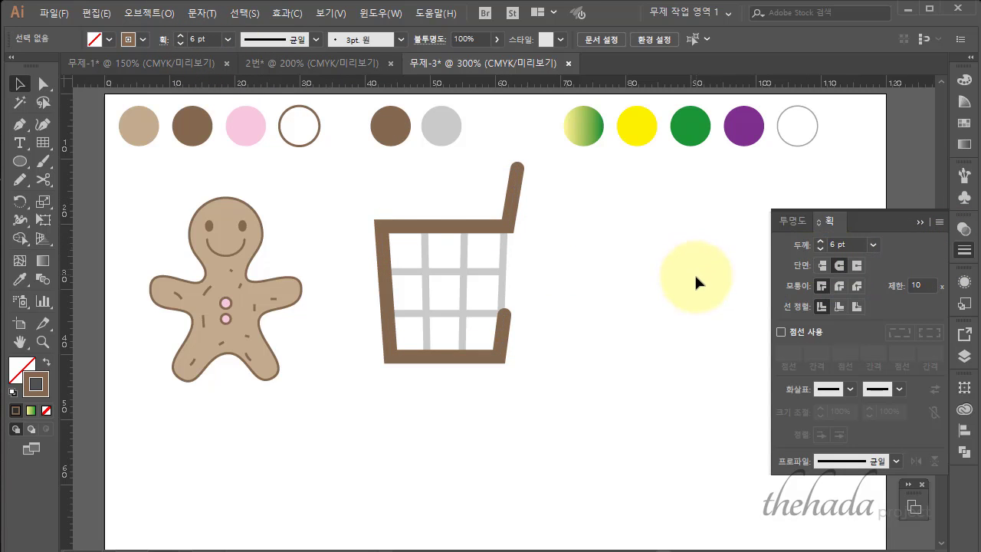
pyautogui.click(919, 223)
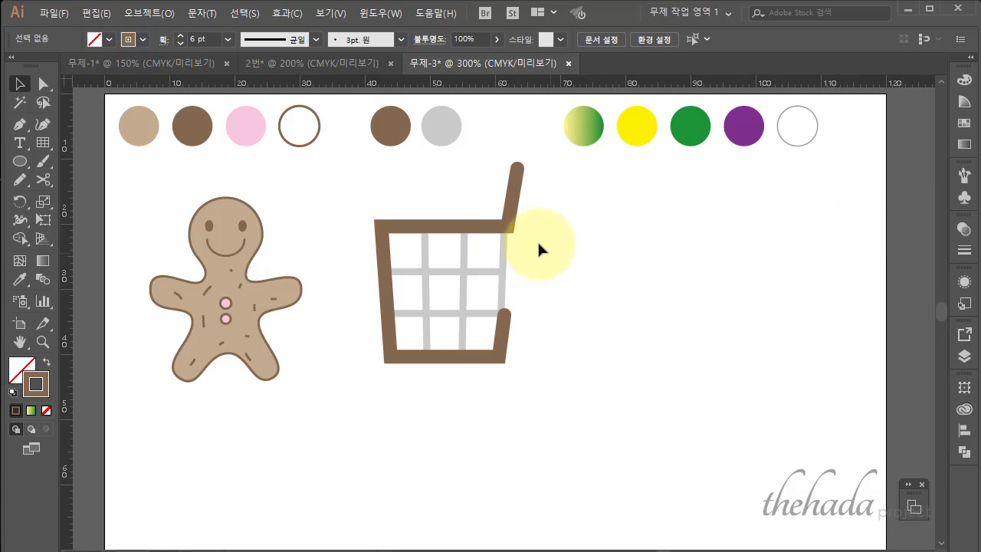
pyautogui.click(502, 225)
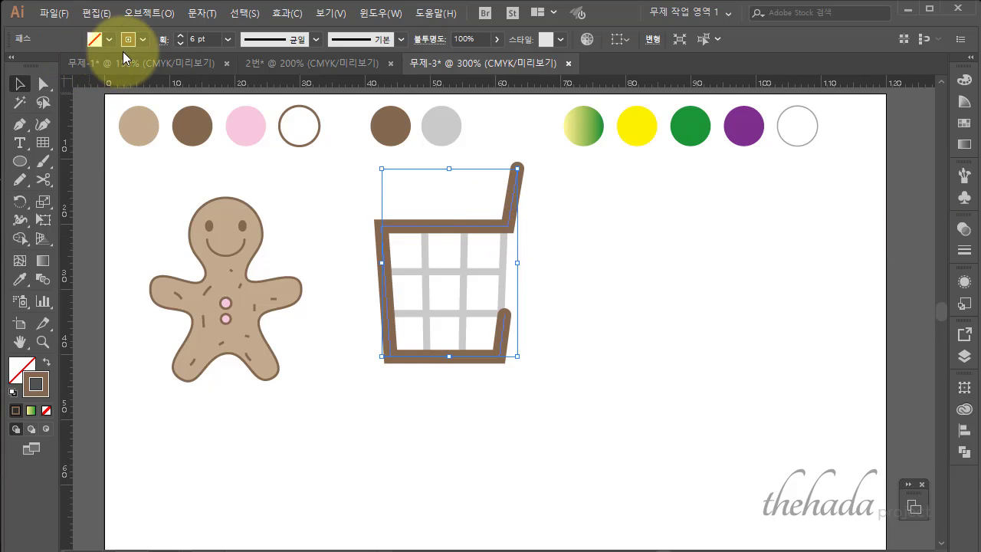
# Step: Expand the frame's brown stroke, with Fill and Stroke checked, into a solid shape
pyautogui.click(140, 13)
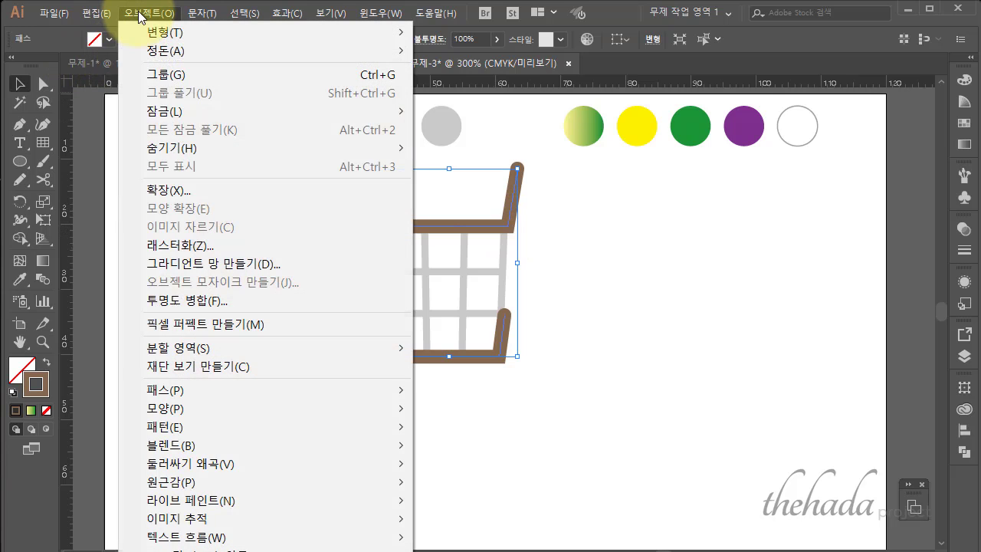
pyautogui.click(166, 192)
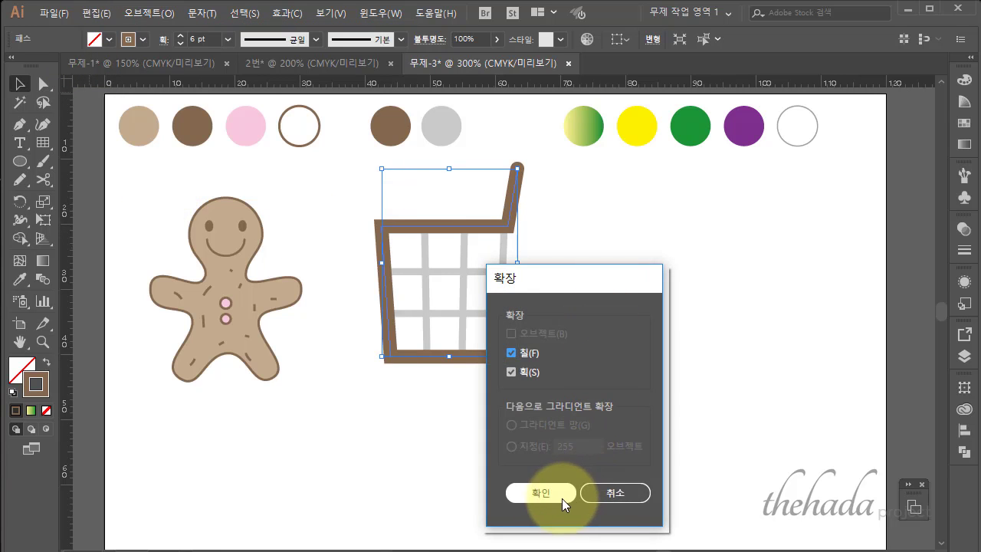
pyautogui.click(562, 498)
pyautogui.click(591, 433)
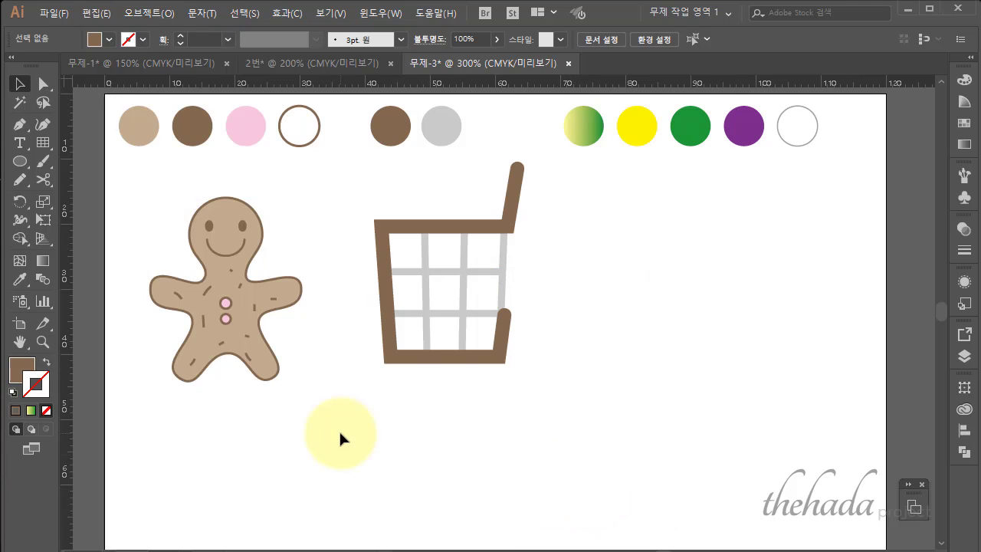
# Step: Draw two wheel circles below the basket and turn their brown fill into a 5 pt outline
pyautogui.click(18, 162)
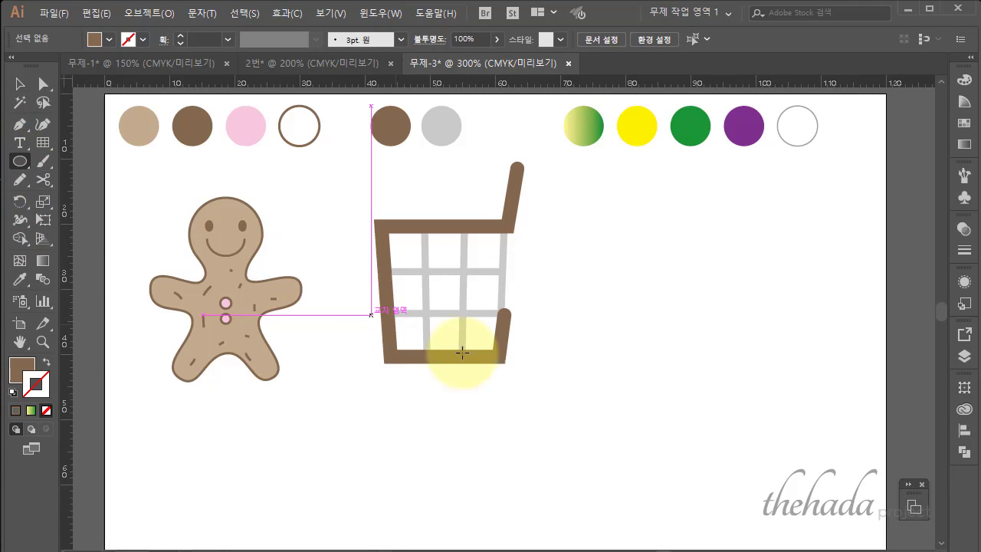
pyautogui.moveTo(405, 380)
pyautogui.mouseDown()
pyautogui.moveTo(438, 415)
pyautogui.moveTo(424, 367)
pyautogui.moveTo(499, 392)
pyautogui.mouseUp()
pyautogui.click(24, 87)
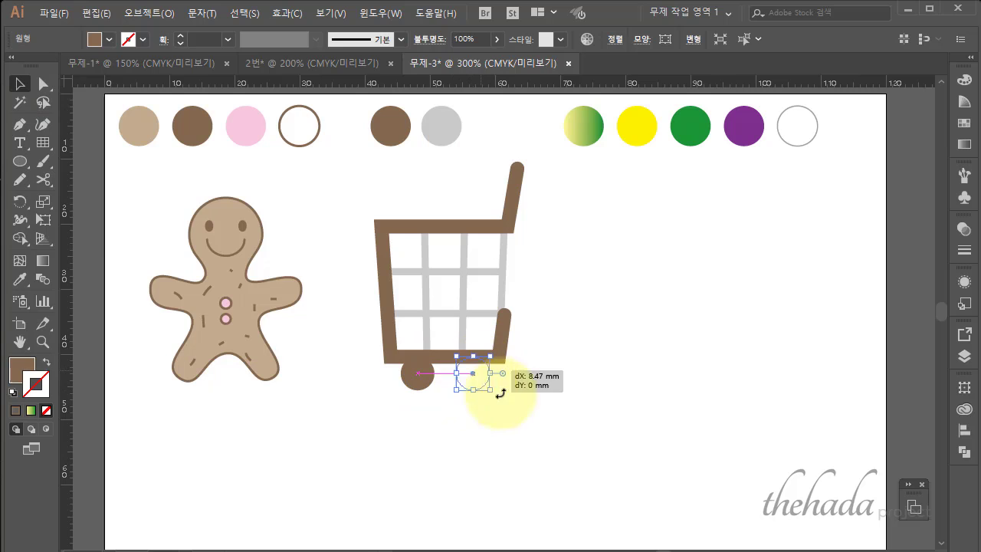
pyautogui.keyDown('shift'); pyautogui.click(416, 374); pyautogui.keyUp('shift')
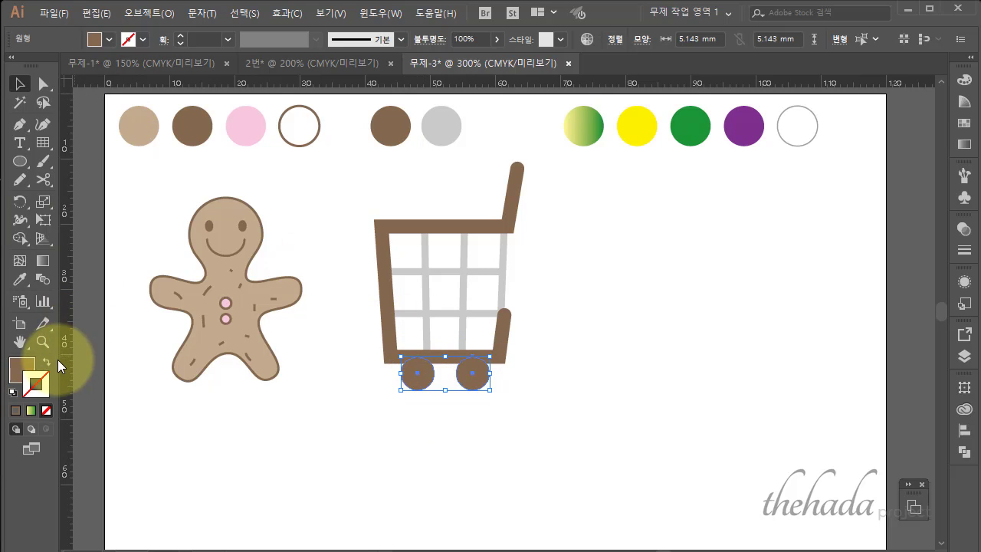
pyautogui.click(49, 361)
pyautogui.click(434, 392)
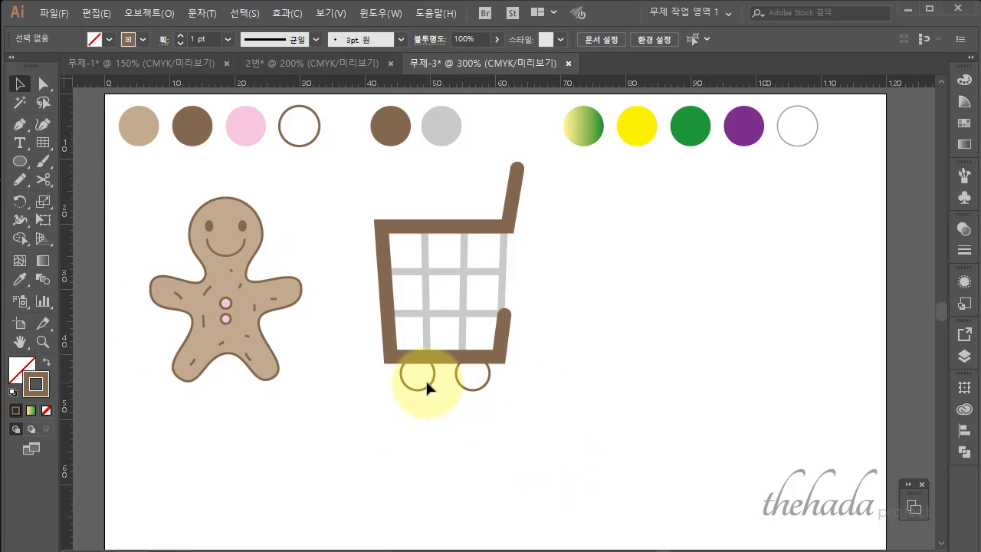
pyautogui.click(427, 376)
pyautogui.keyDown('shift'); pyautogui.click(466, 387); pyautogui.keyUp('shift')
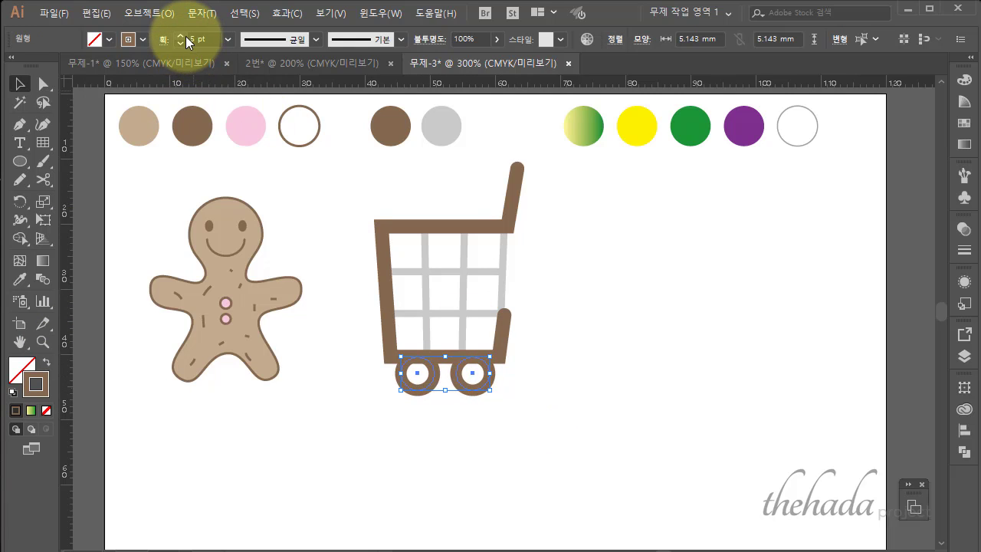
pyautogui.click(627, 346)
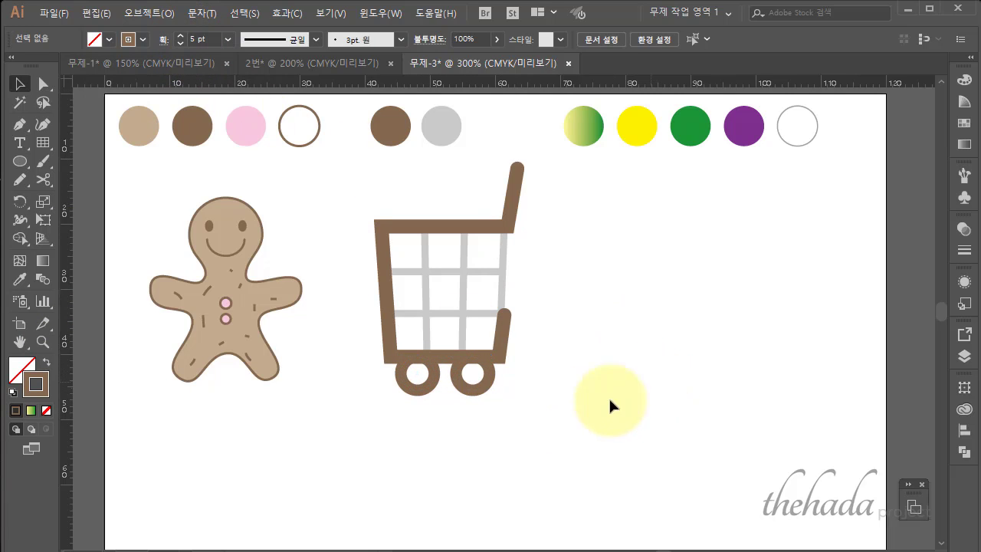
# Step: Thin the wheel outlines to 4 pt and expand them into solid ring shapes
pyautogui.click(475, 391)
pyautogui.keyDown('shift'); pyautogui.click(414, 391); pyautogui.keyUp('shift')
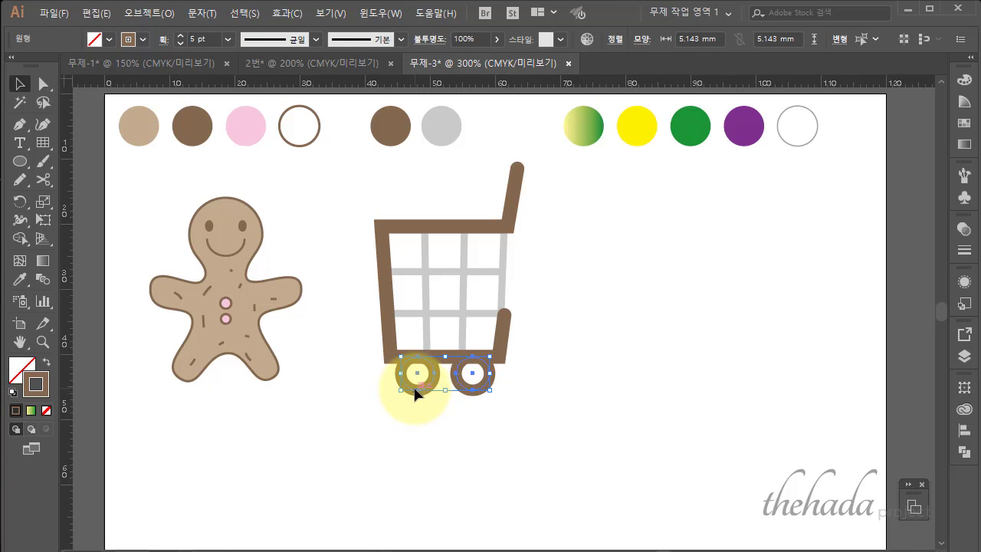
pyautogui.click(178, 42)
pyautogui.click(150, 13)
pyautogui.click(185, 189)
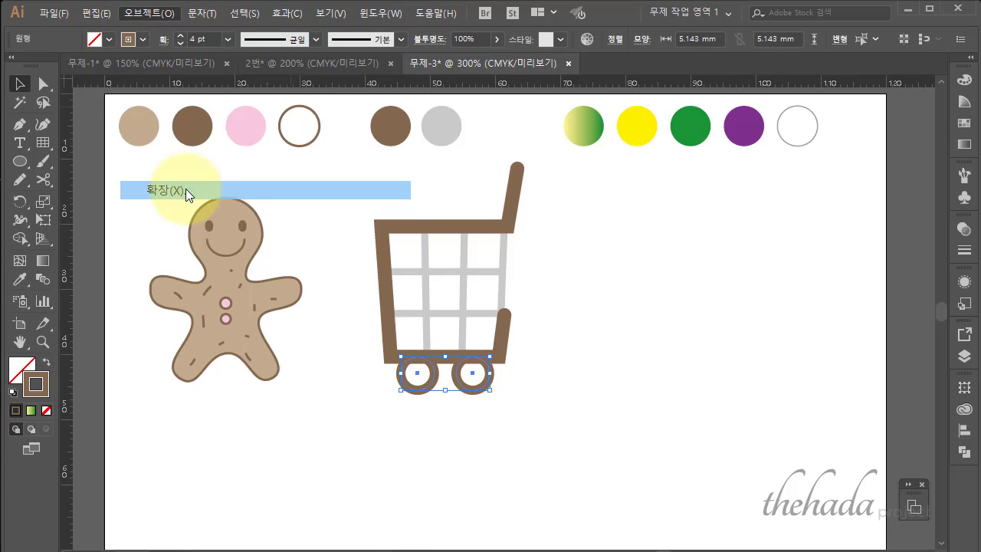
pyautogui.click(560, 487)
pyautogui.click(515, 472)
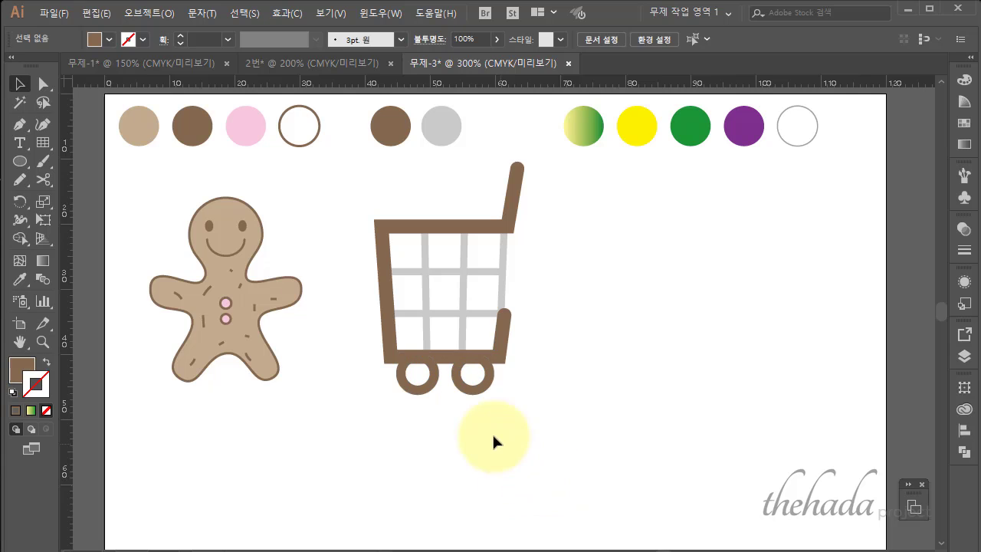
# Step: Select the whole cart (frame, grid and wheels) and apply a Pathfinder shape operation
pyautogui.moveTo(503, 422); pyautogui.dragTo(392, 337)
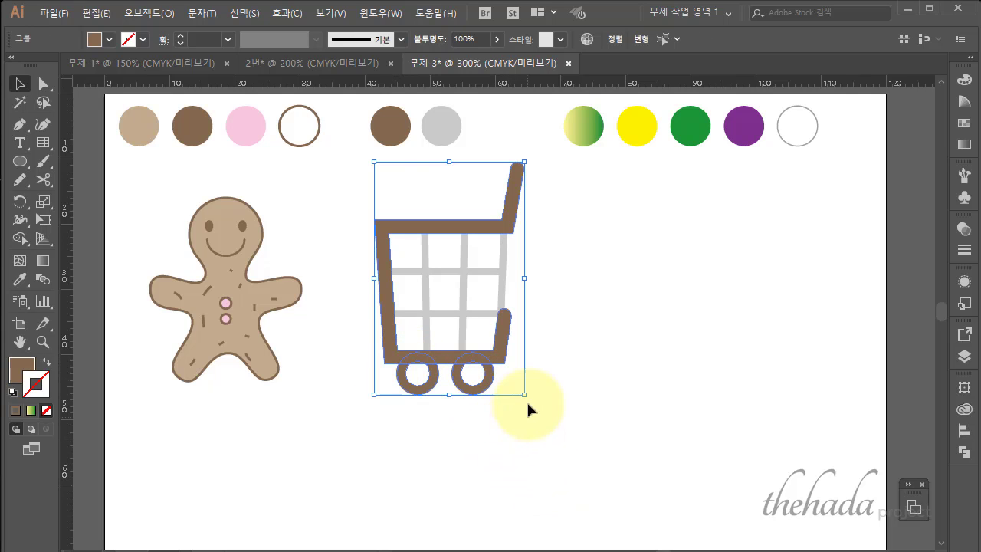
pyautogui.click(963, 452)
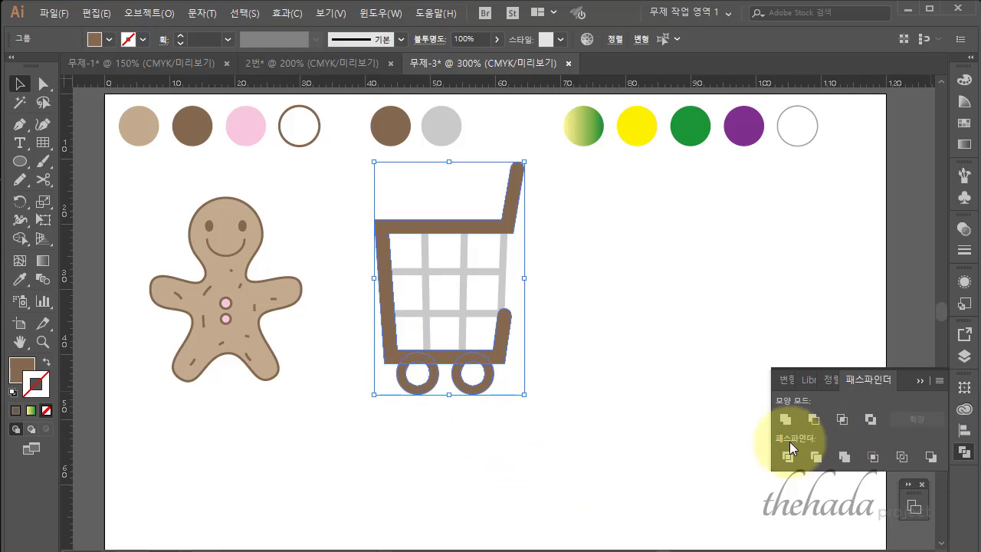
pyautogui.click(655, 405)
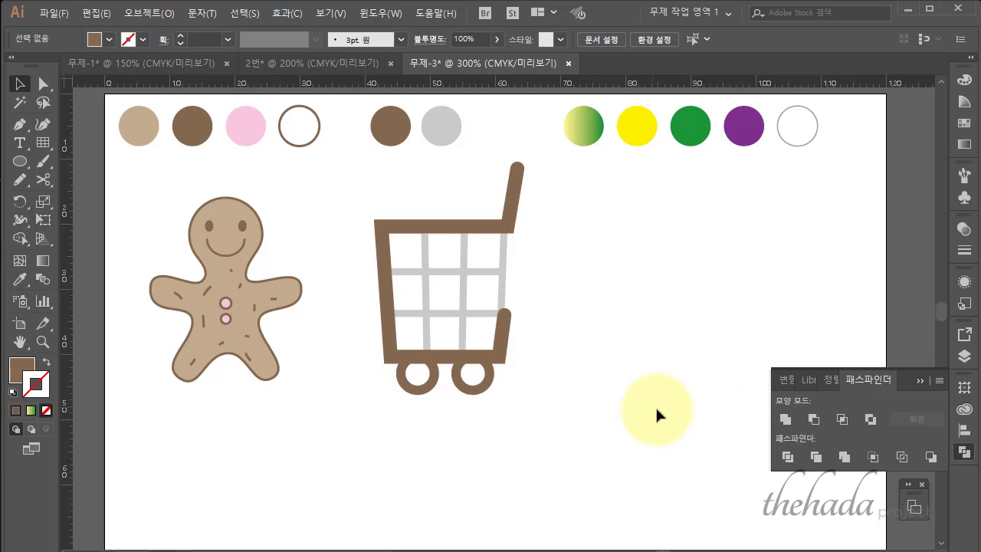
pyautogui.click(915, 380)
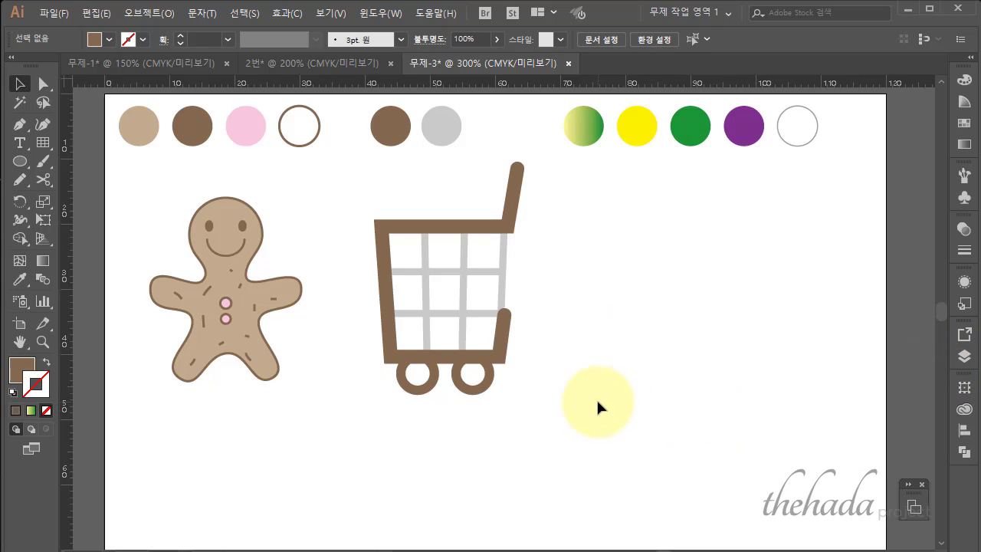